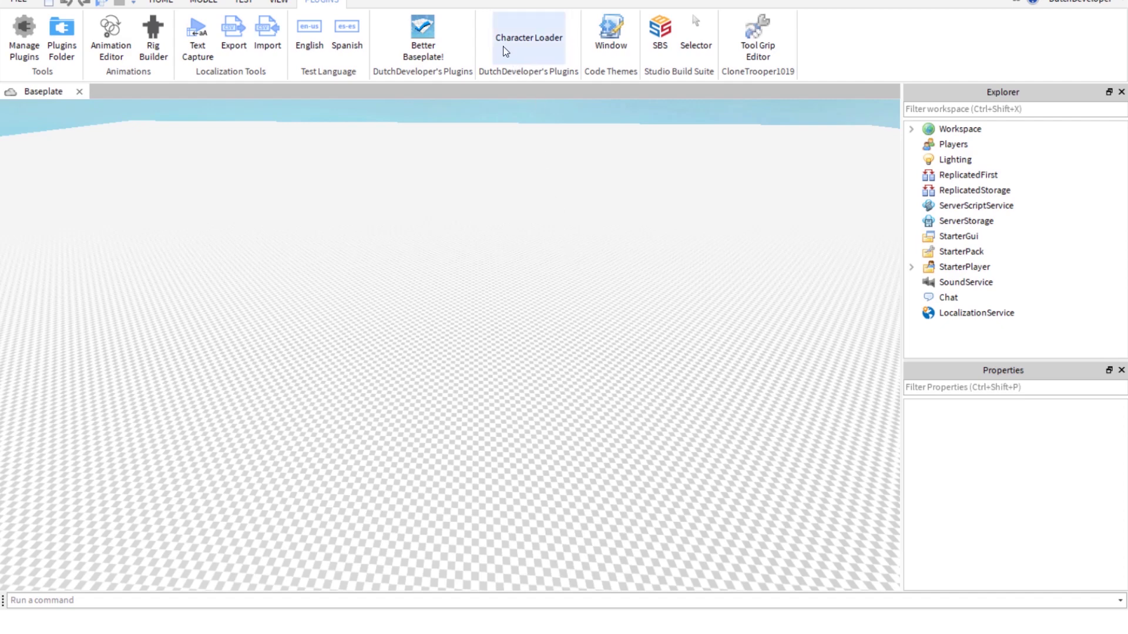
Open the Character Loader, enlarge its window, and load the avatar as an R6 model
click(562, 20)
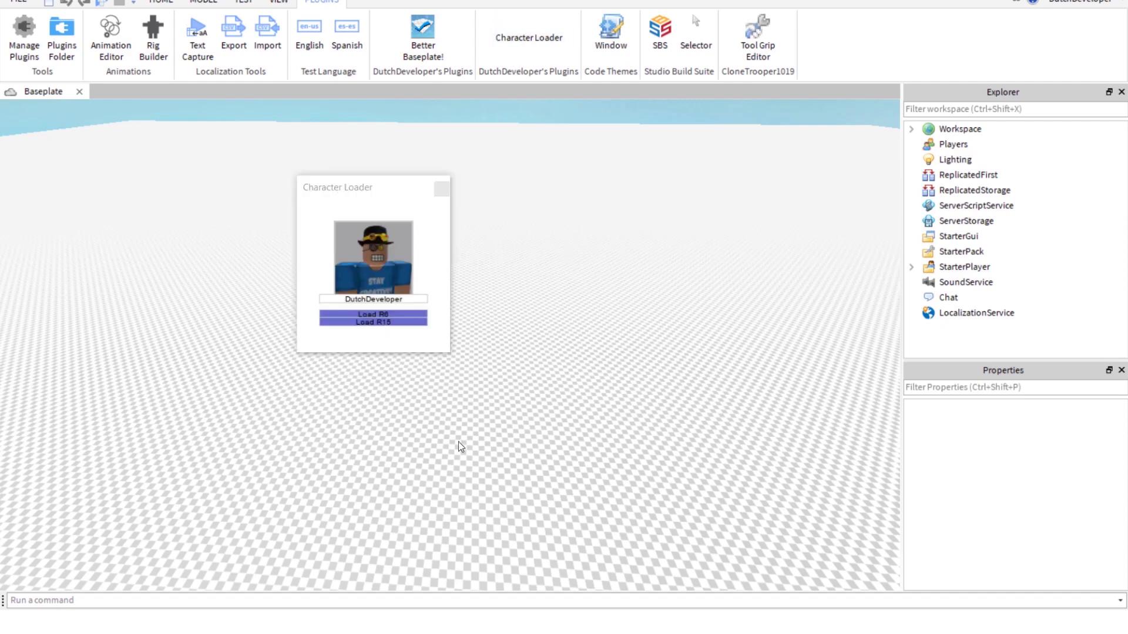
drag(445, 354, 662, 527)
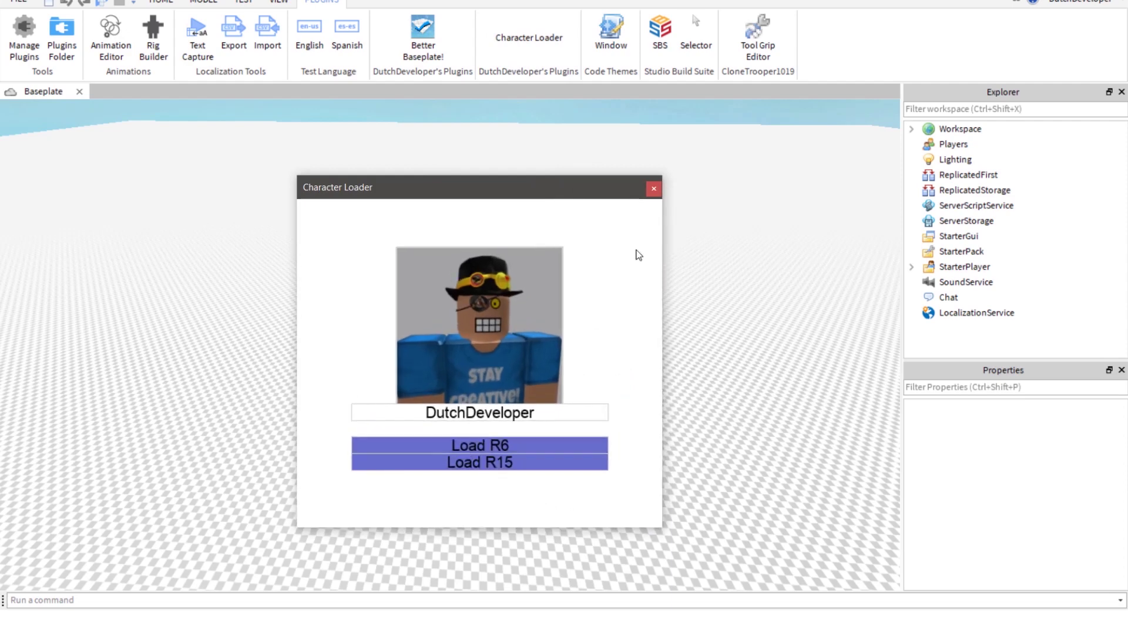
click(653, 190)
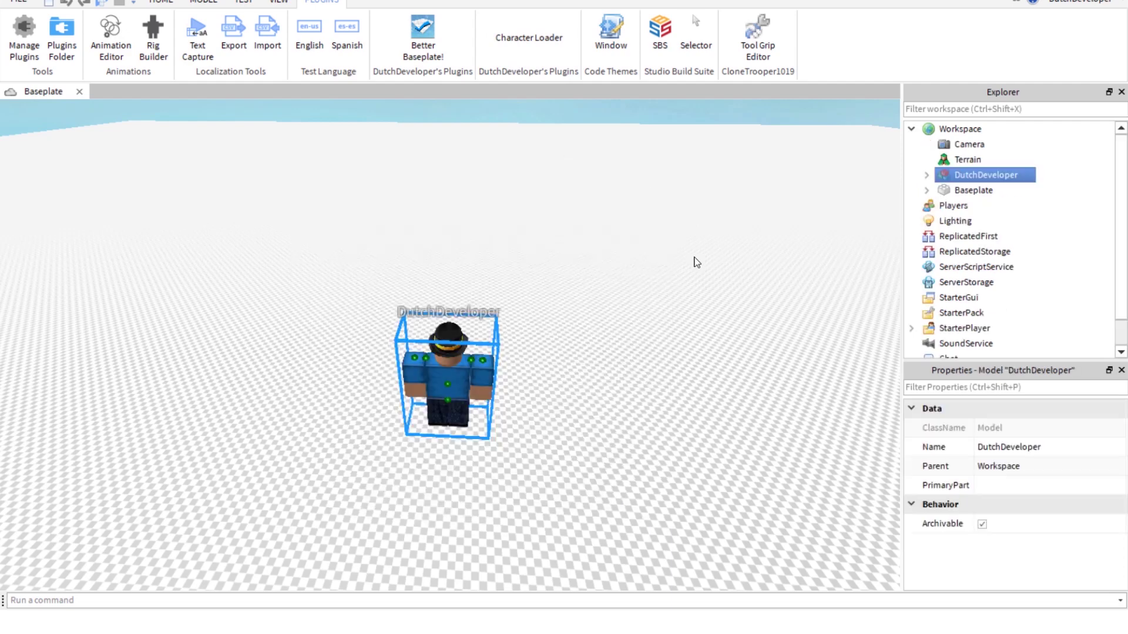
Move the character farther back on the baseplate and frame it in the view
click(517, 344)
drag(448, 400, 494, 329)
key(f)
click(668, 274)
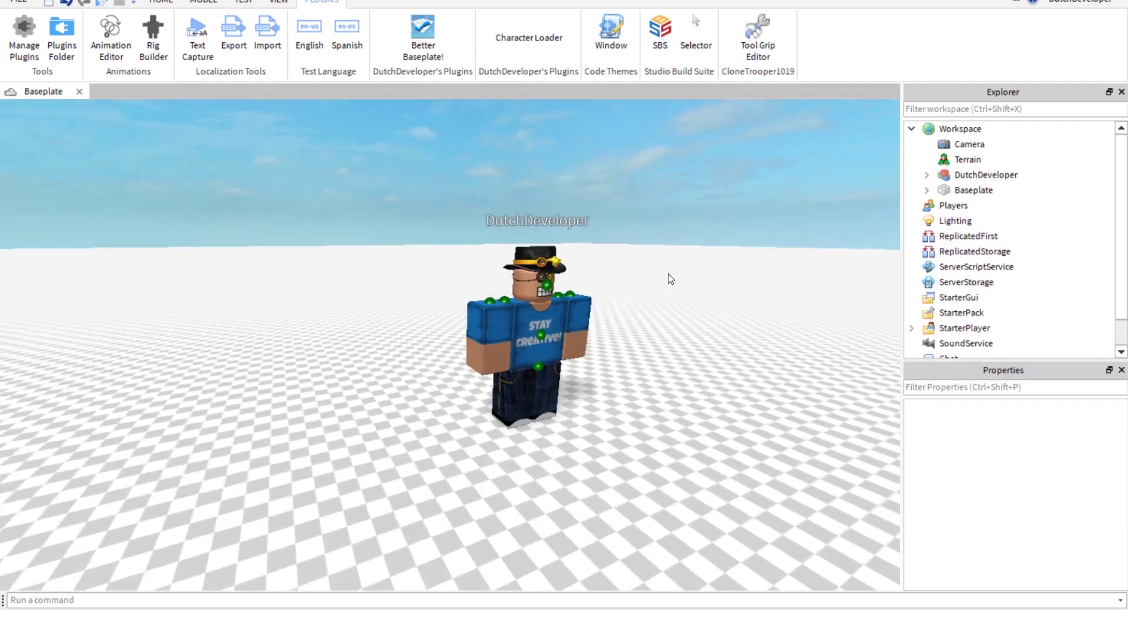
right_drag(668, 274, 697, 266)
key(s)
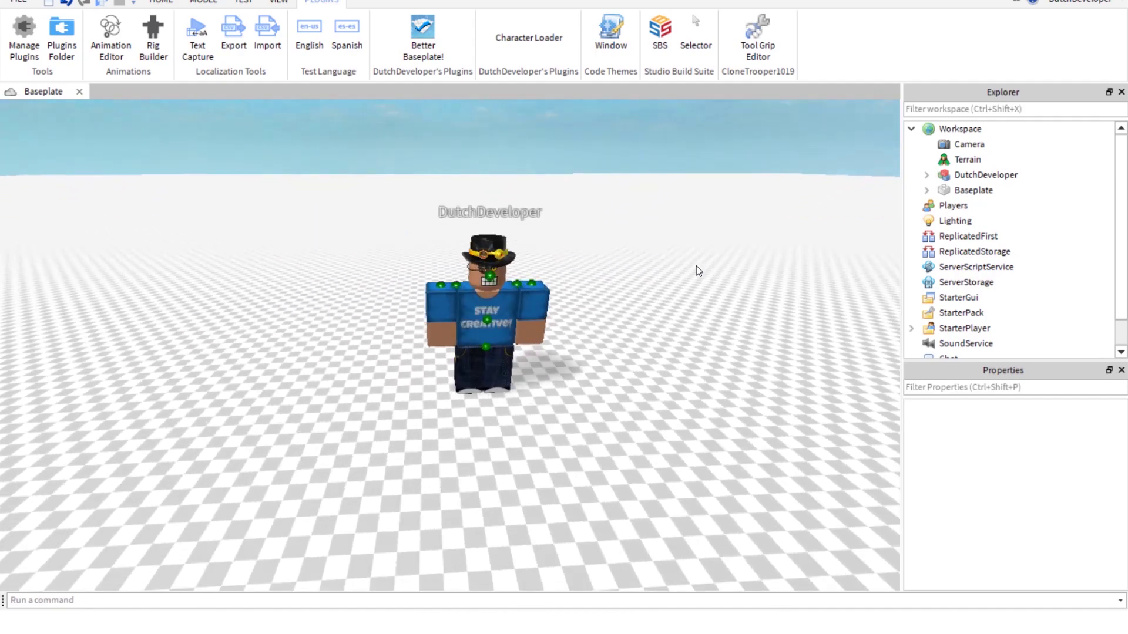
Insert a new Part and set its Position to 0,0,0
click(567, 322)
click(572, 319)
click(161, 1)
click(419, 30)
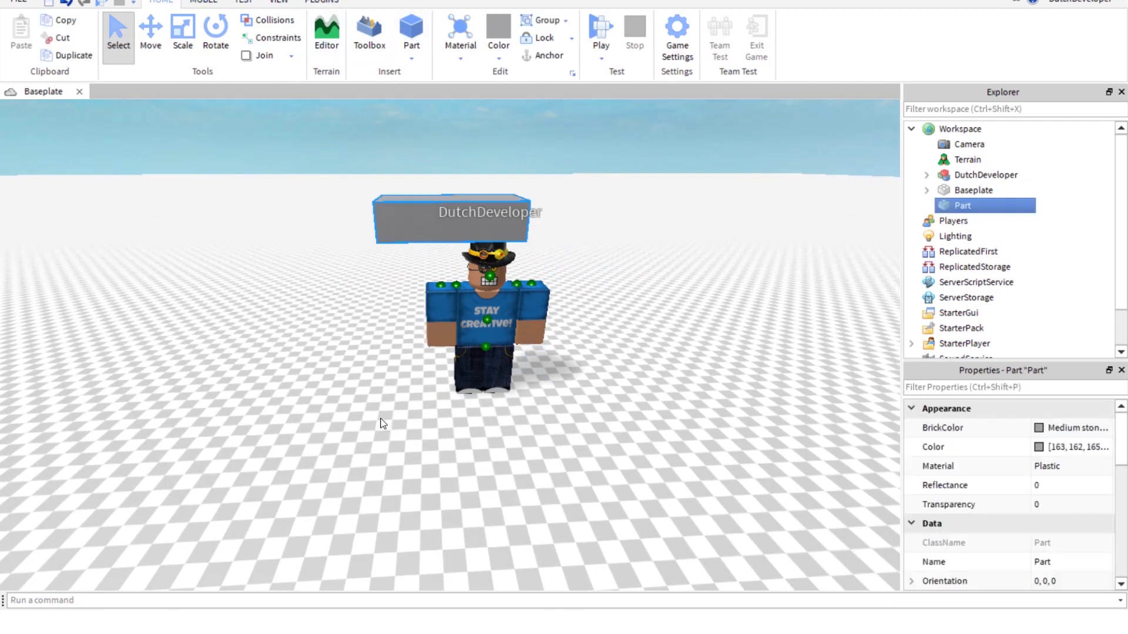
scroll(950, 521, down, 5)
scroll(940, 509, up, 3)
scroll(933, 500, up, 3)
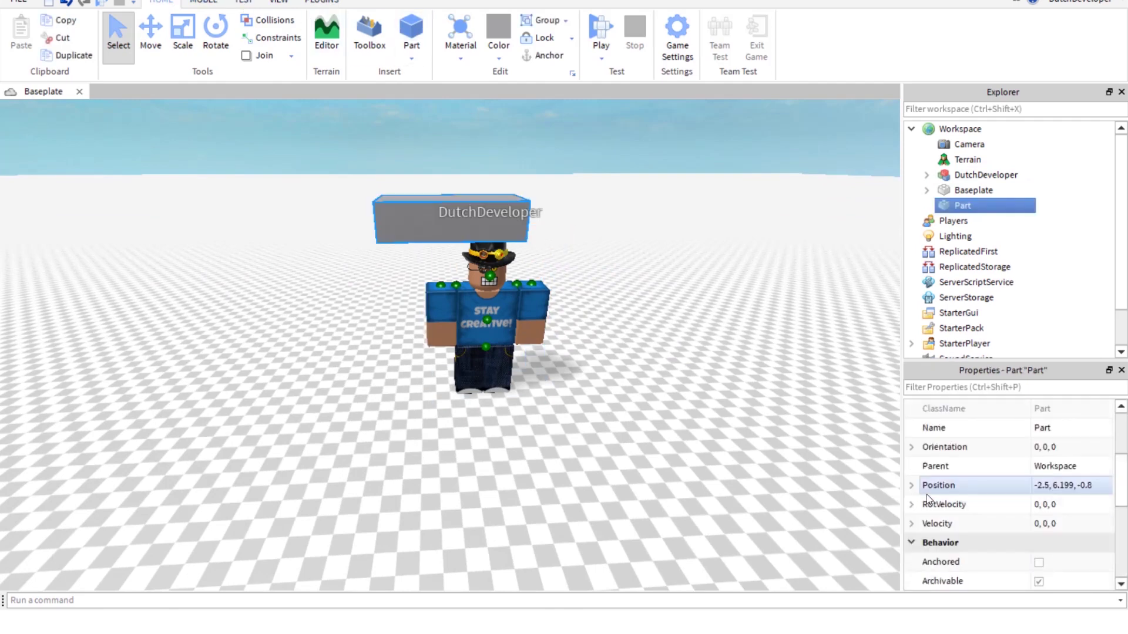
click(911, 486)
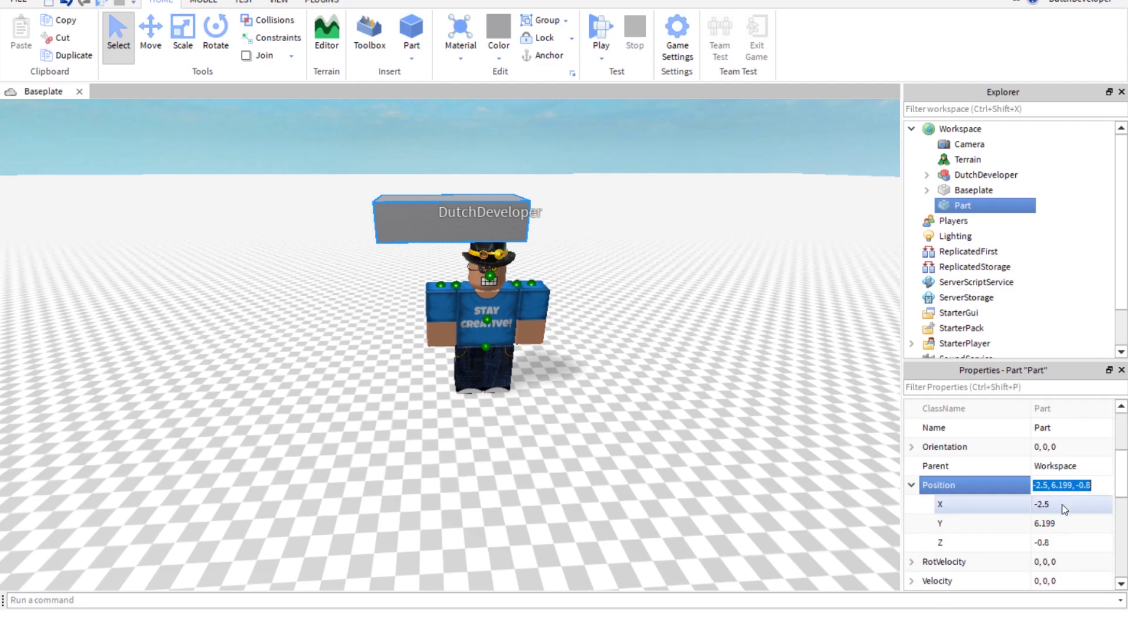
text(0,0,0)
key(Return)
Move the character onto the grey part so the part sits at its chest
right_drag(840, 451, 517, 349)
click(510, 340)
drag(447, 352, 488, 373)
scroll(529, 365, up, 10)
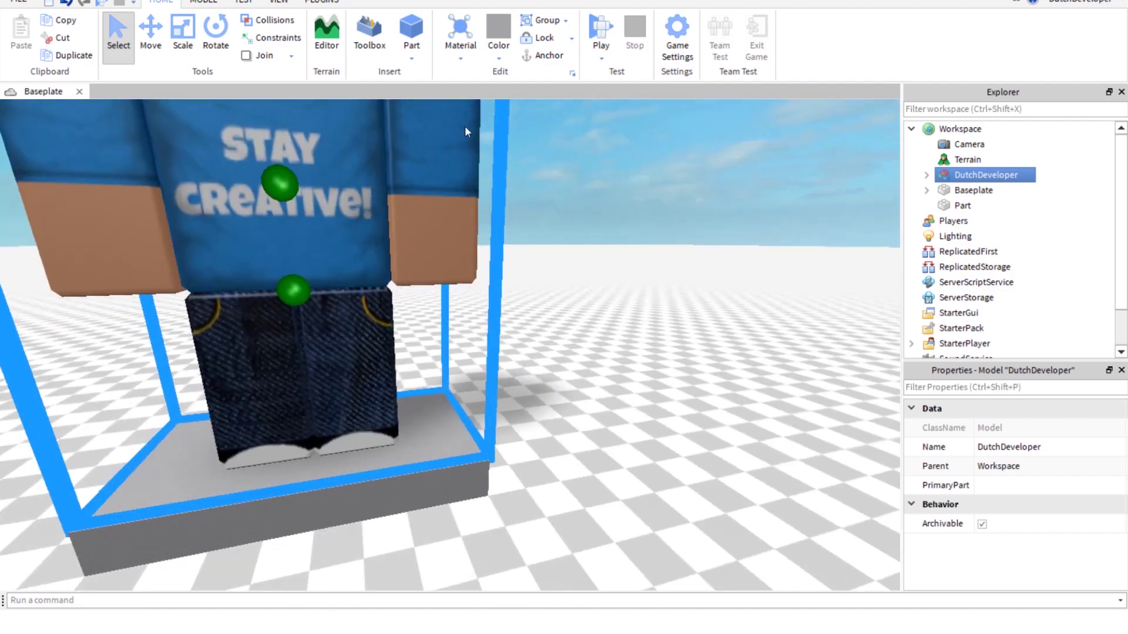
scroll(467, 131, down, 5)
click(151, 35)
right_drag(490, 447, 490, 400)
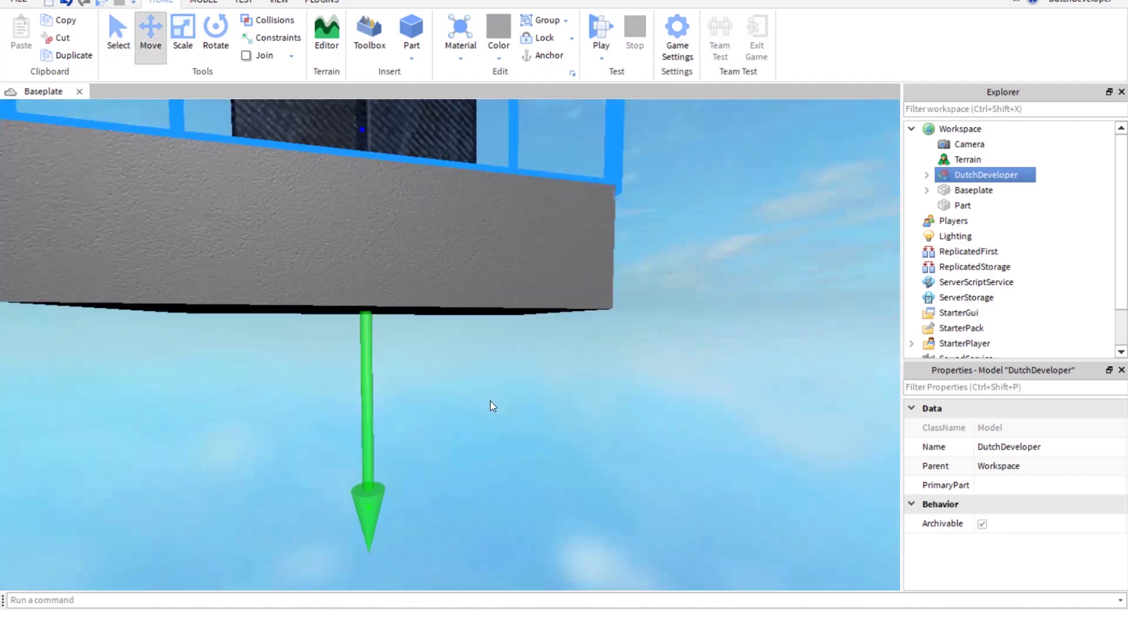
scroll(490, 401, down, 3)
drag(467, 334, 476, 473)
Delete the temporary grey part and reselect the character model
click(700, 327)
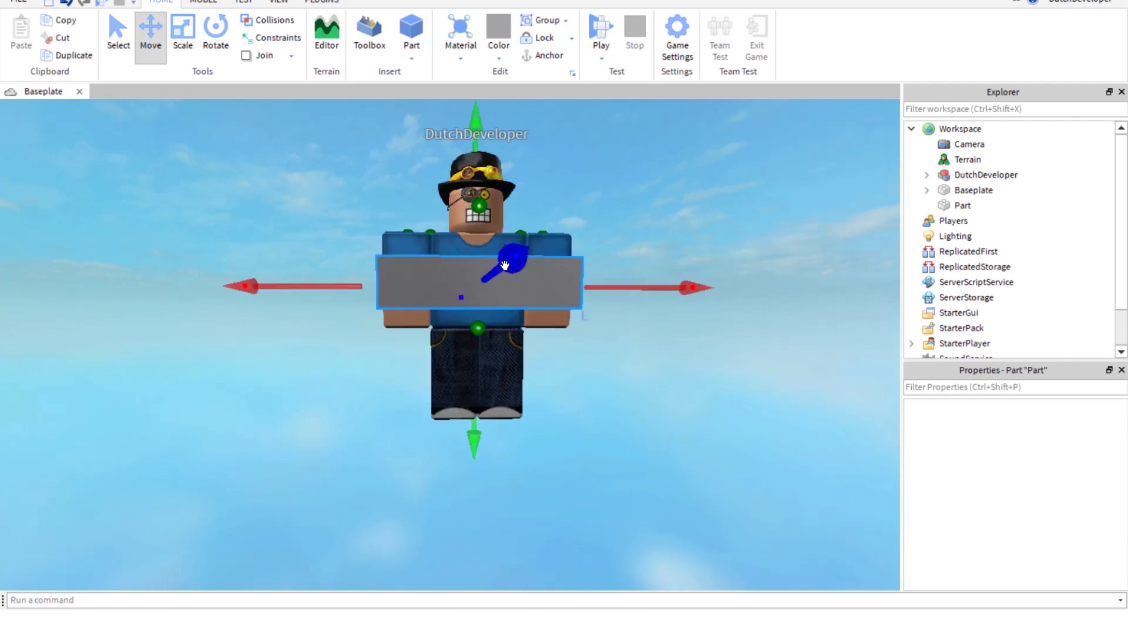
click(504, 262)
drag(504, 262, 504, 265)
key(Delete)
scroll(637, 348, up, 1)
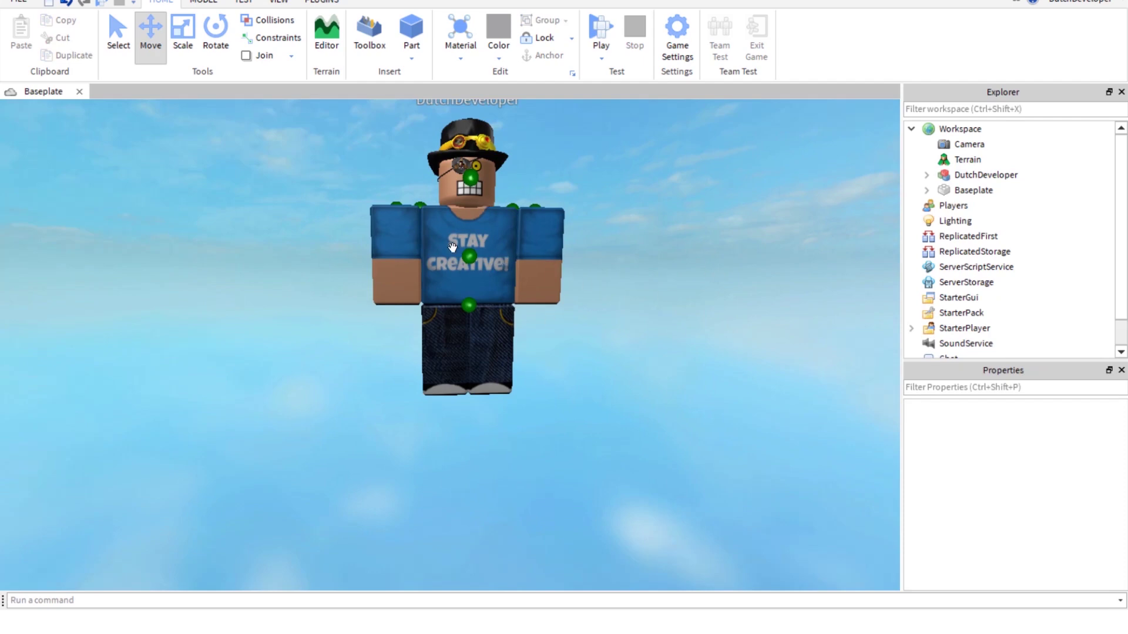
click(497, 247)
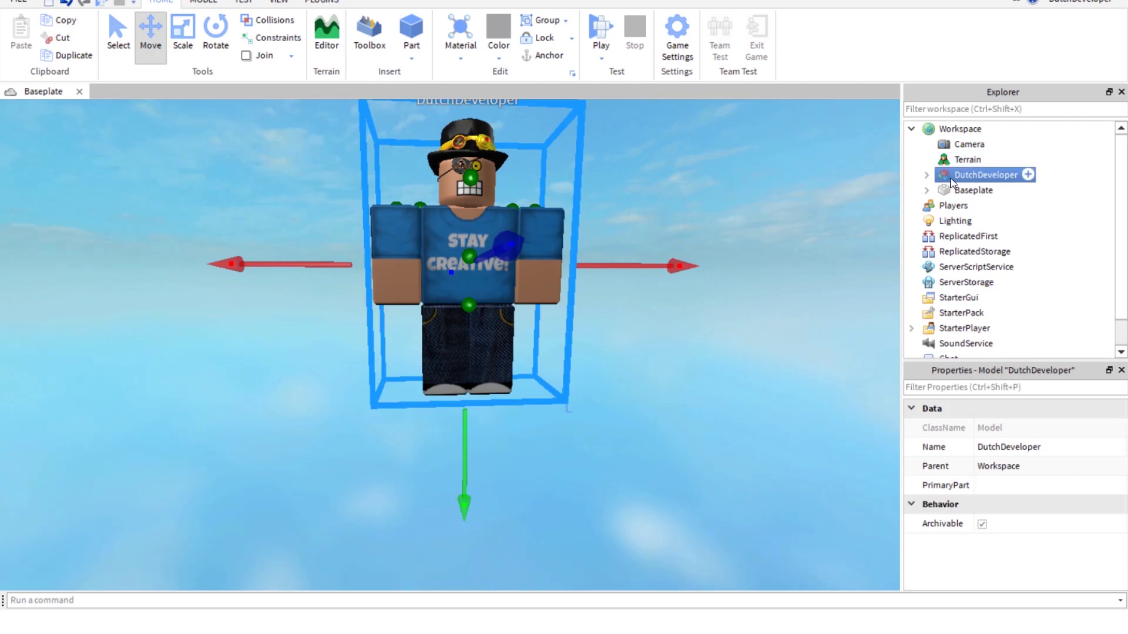
Select the face decal on the avatar's head and delete it
click(604, 352)
scroll(604, 347, up, 5)
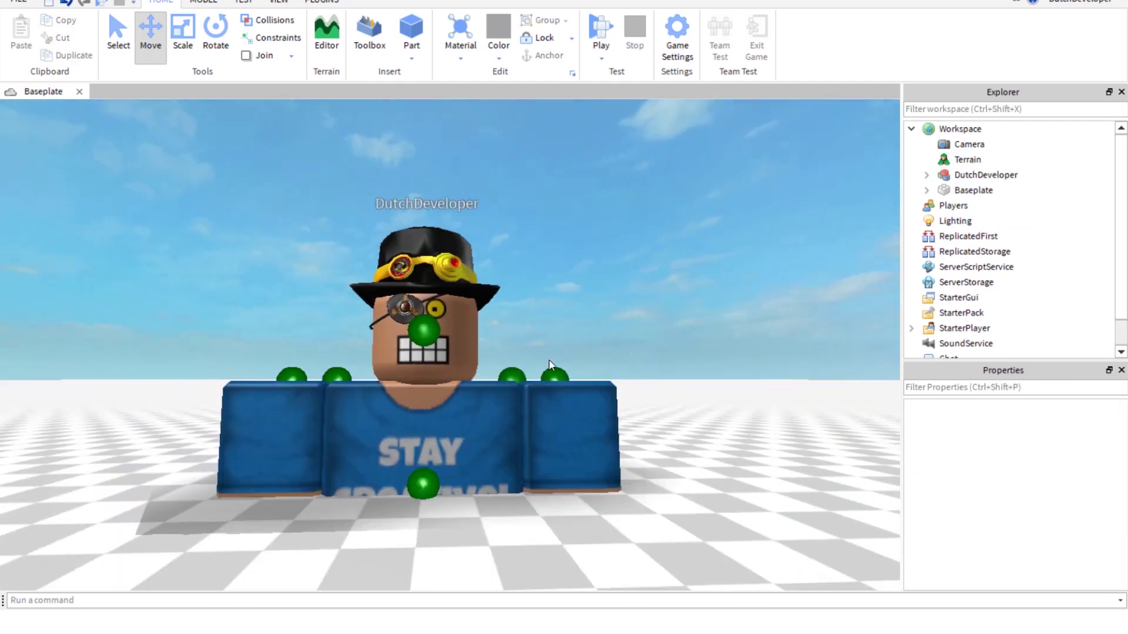
click(468, 351)
click(468, 351)
key(Delete)
Select the whole character model and bring up its actions menu in Explorer
click(467, 349)
scroll(467, 349, down, 5)
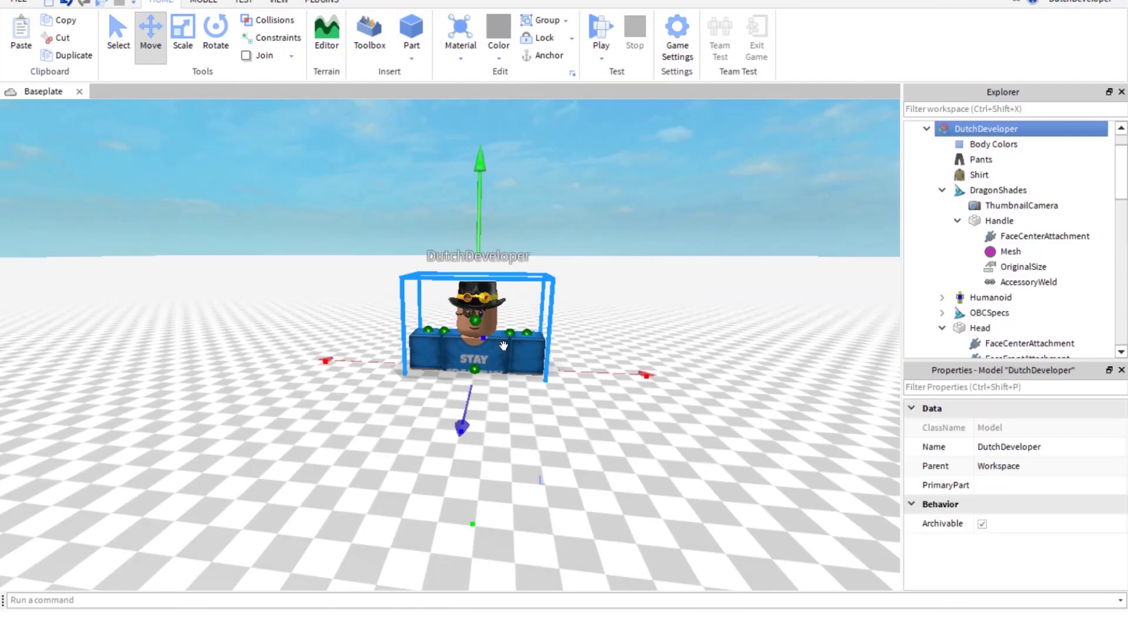
click(925, 129)
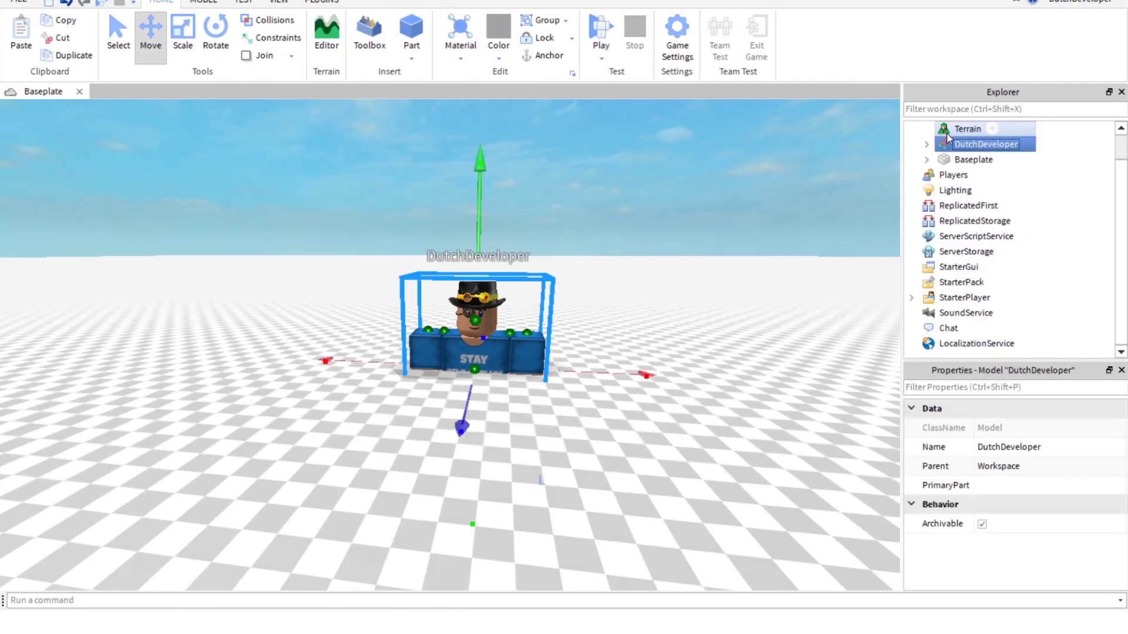
right_click(947, 139)
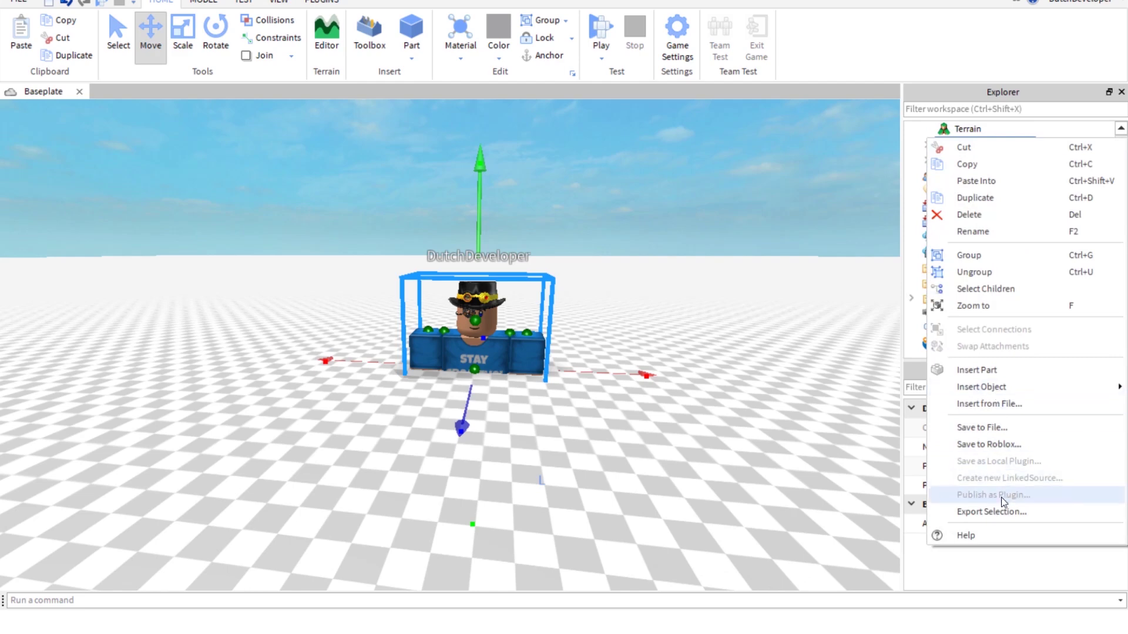
Export the character as CharacterModel into E:\Video's\how to make a easy render in blender\Files
click(996, 508)
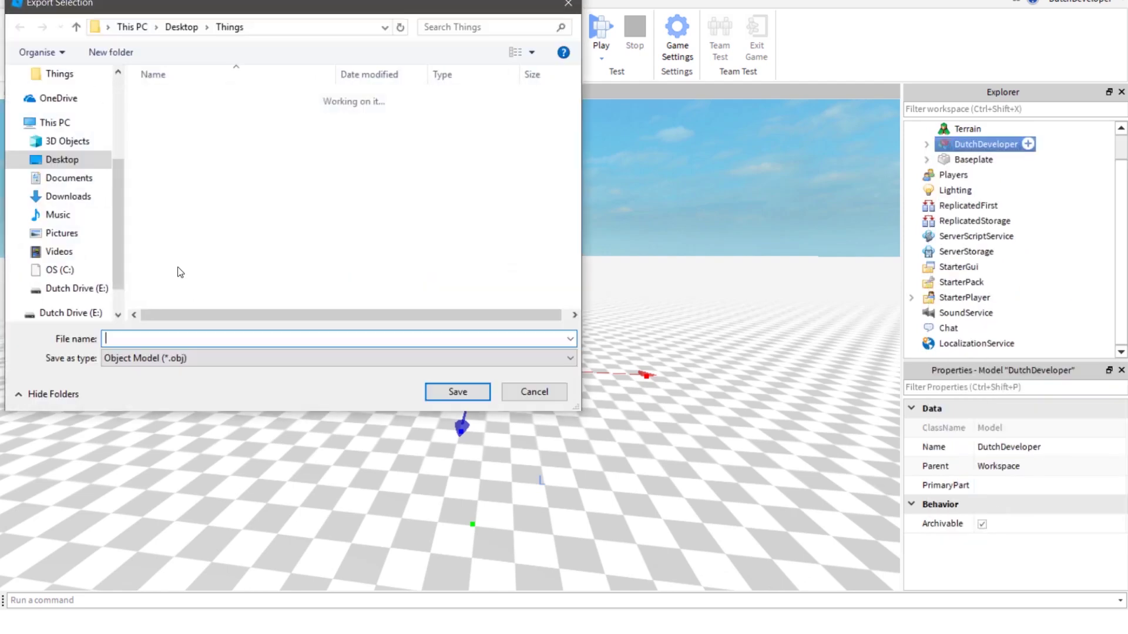
click(73, 250)
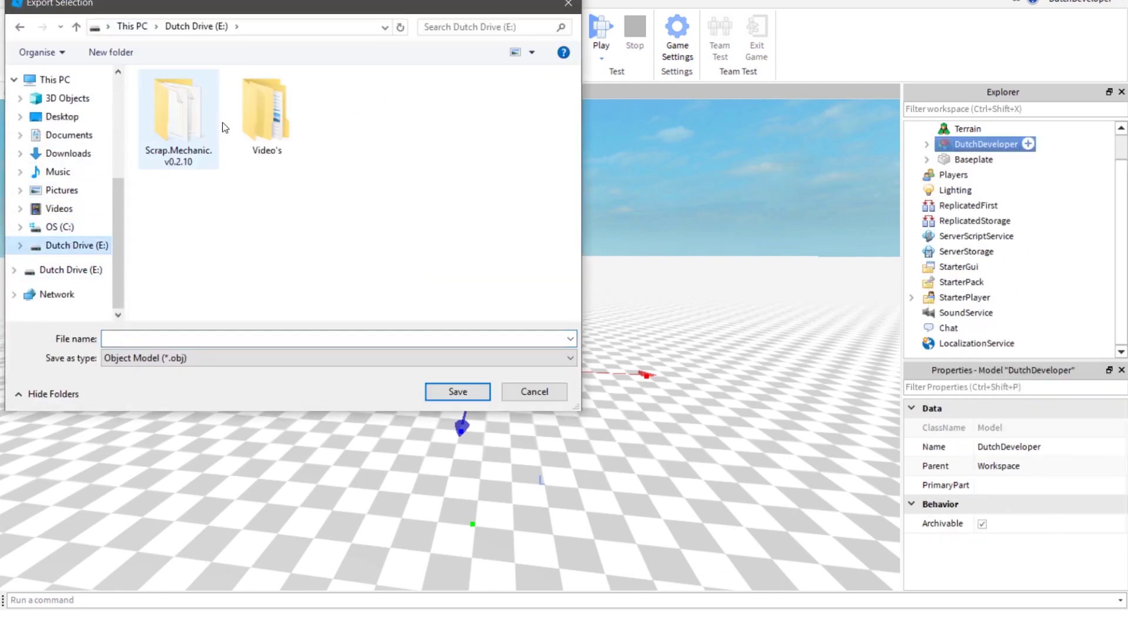
double_click(256, 128)
double_click(216, 98)
click(206, 338)
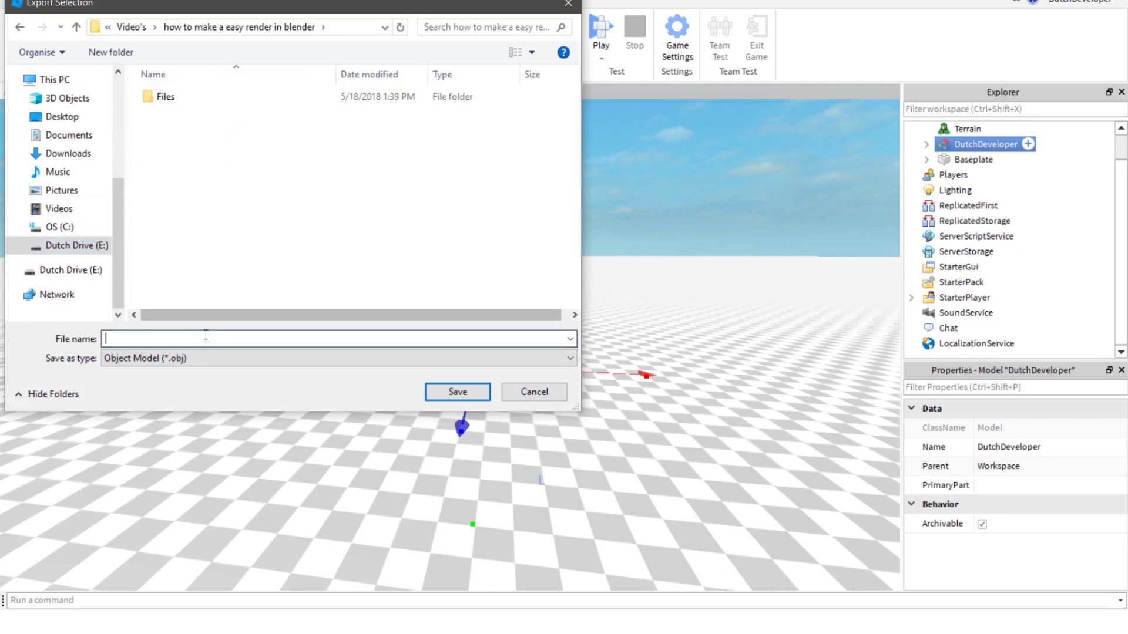
double_click(164, 96)
click(177, 338)
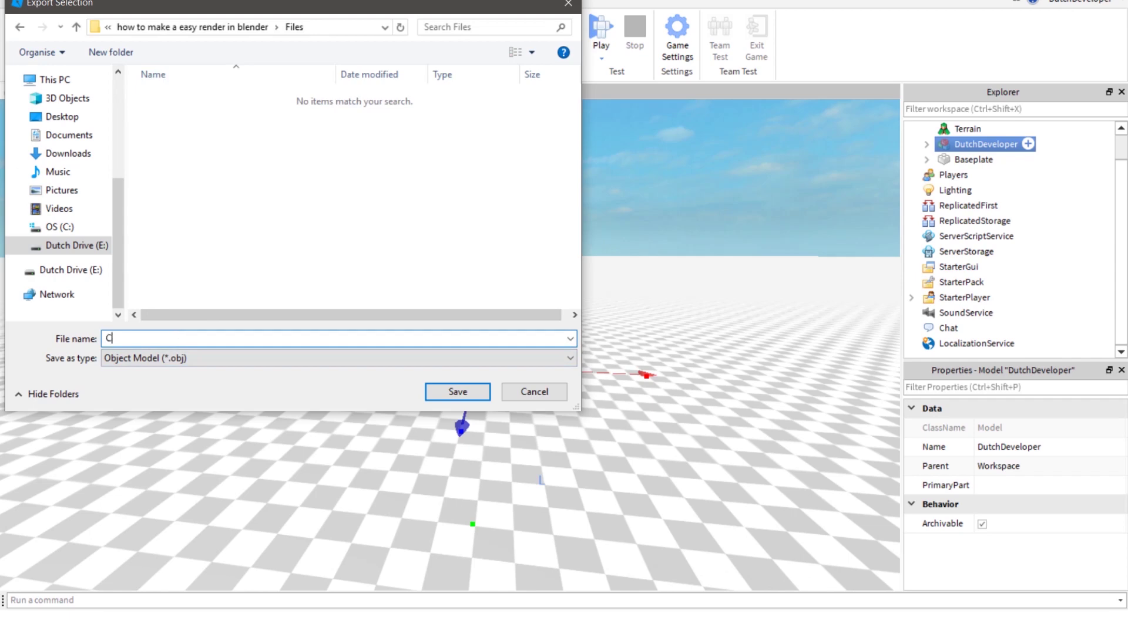
text(CharacterModel)
key(Return)
click(619, 172)
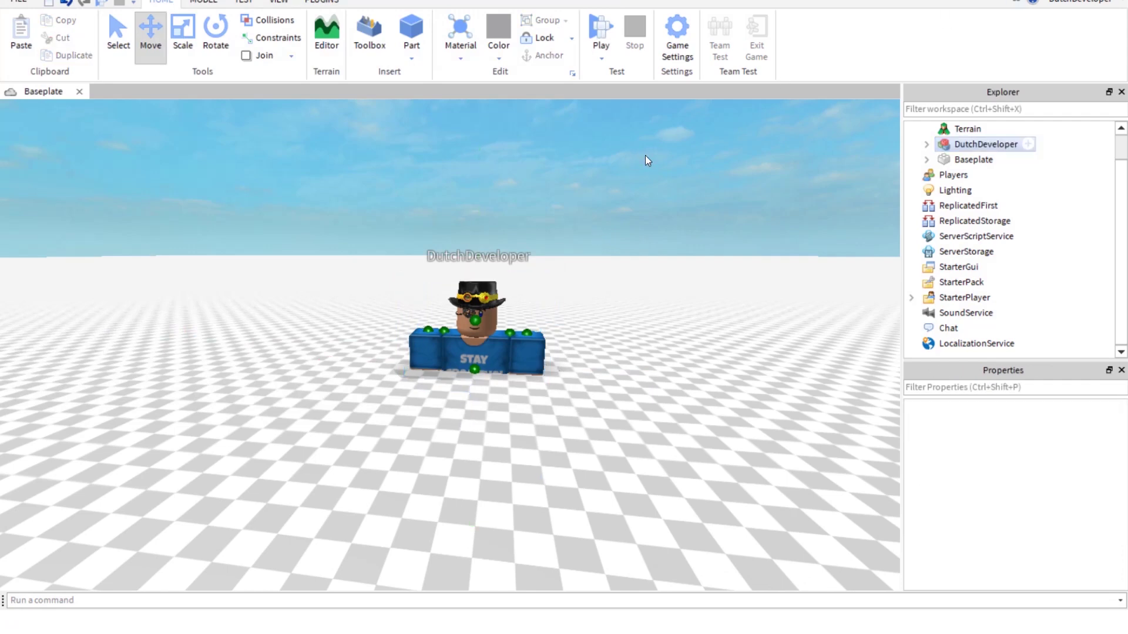
Close Roblox Studio, dismiss Blender's splash screen, and delete the default cube
key(alt+F4)
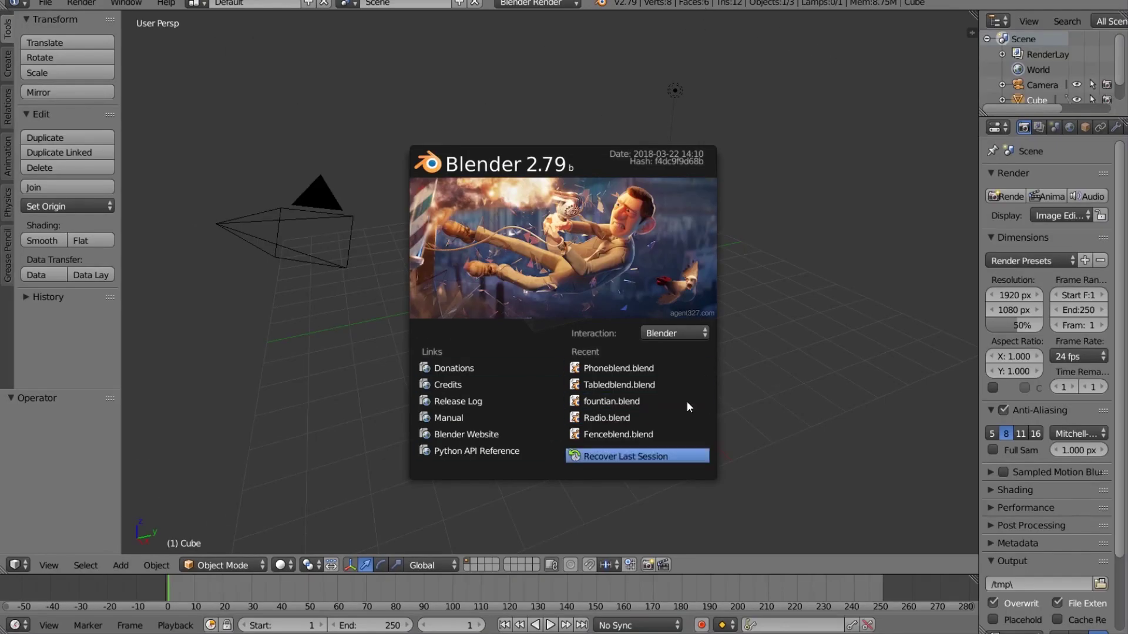
click(805, 169)
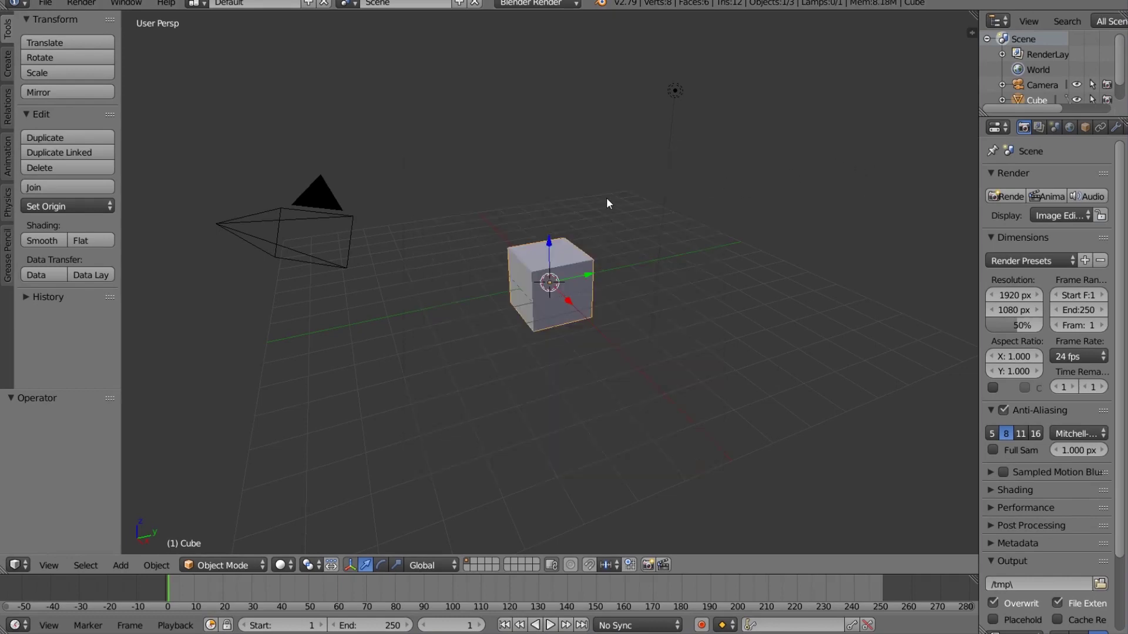
key(x)
click(553, 269)
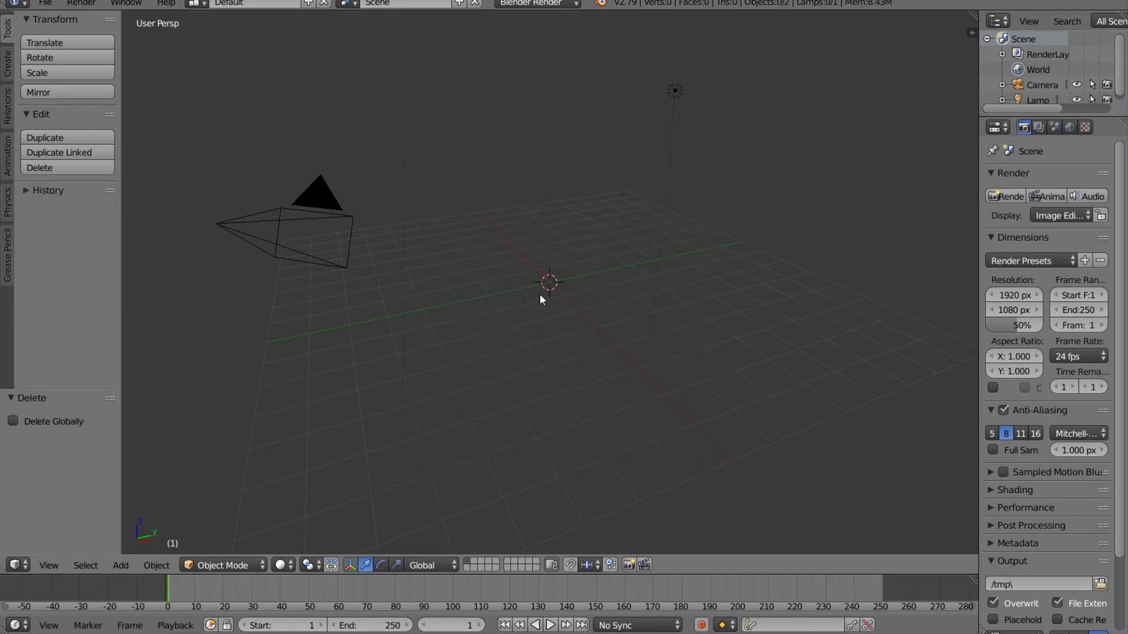
Switch to an orthographic top view with numpad 5 and numpad 7
key(KP_5)
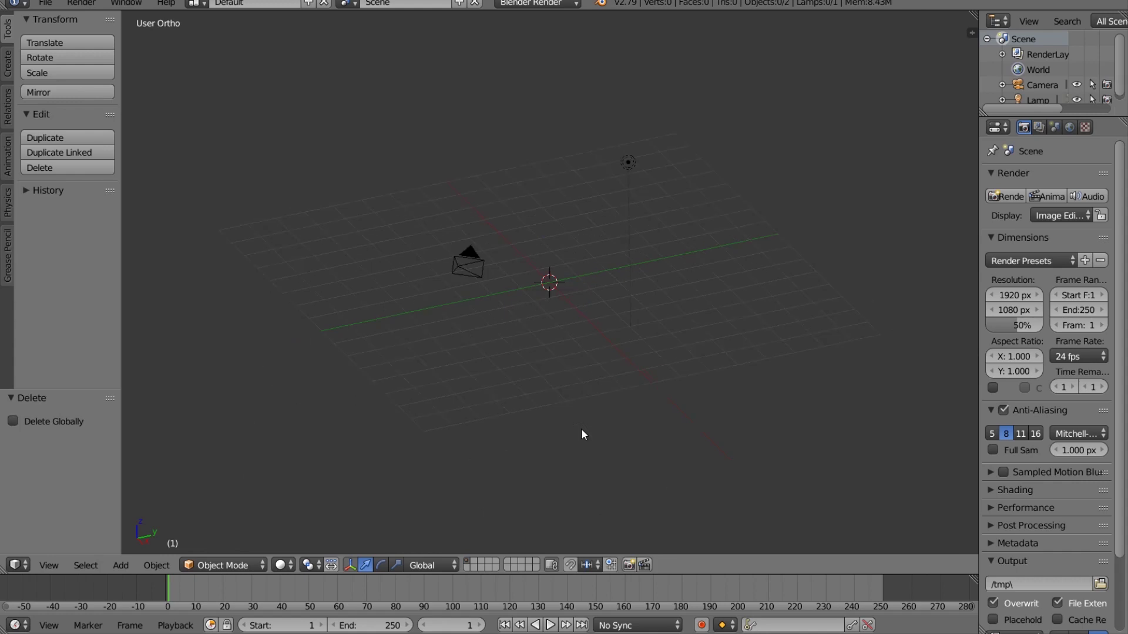
key(KP_7)
scroll(695, 351, up, 4)
click(46, 3)
Choose Wavefront OBJ import and pick CharacterModel.obj from the render project's Files folder
mouse_move(116, 303)
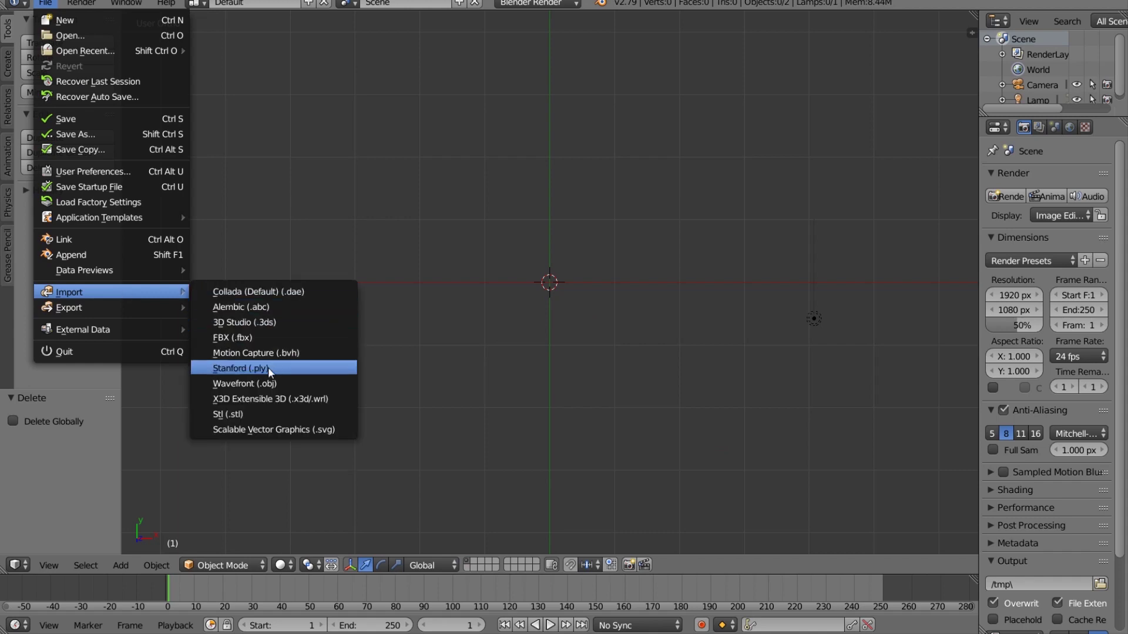
click(235, 385)
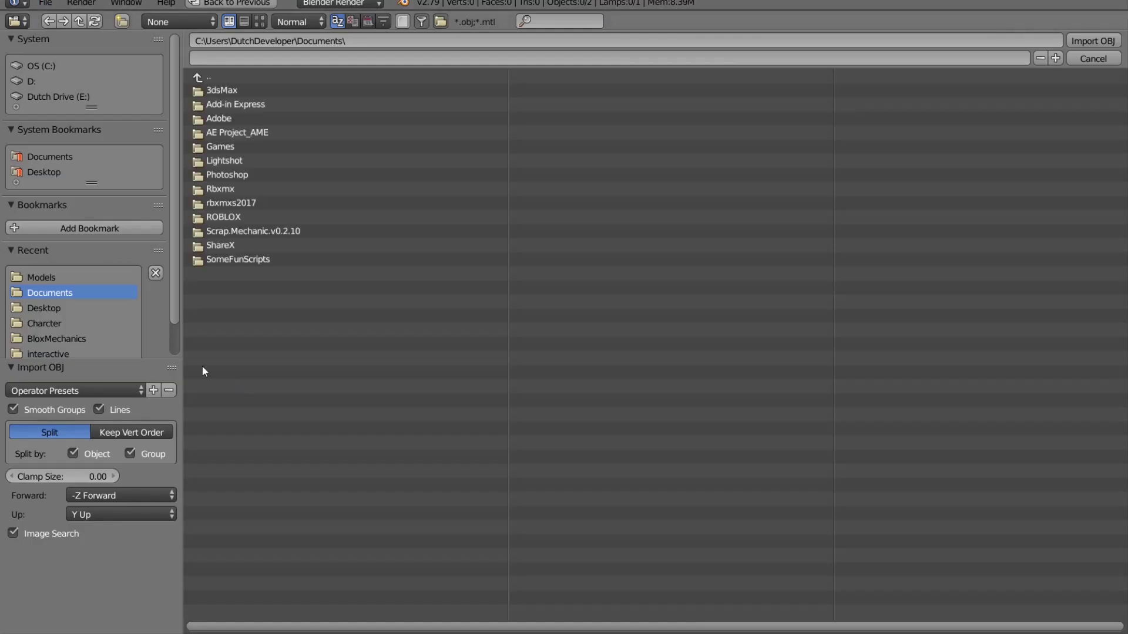
click(40, 91)
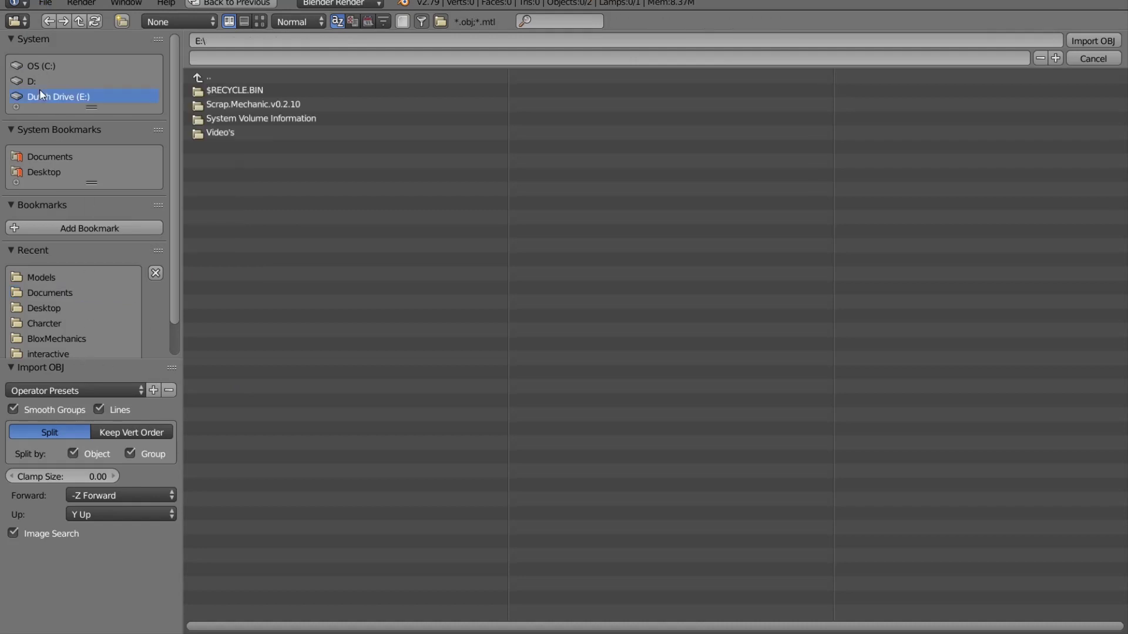
click(215, 132)
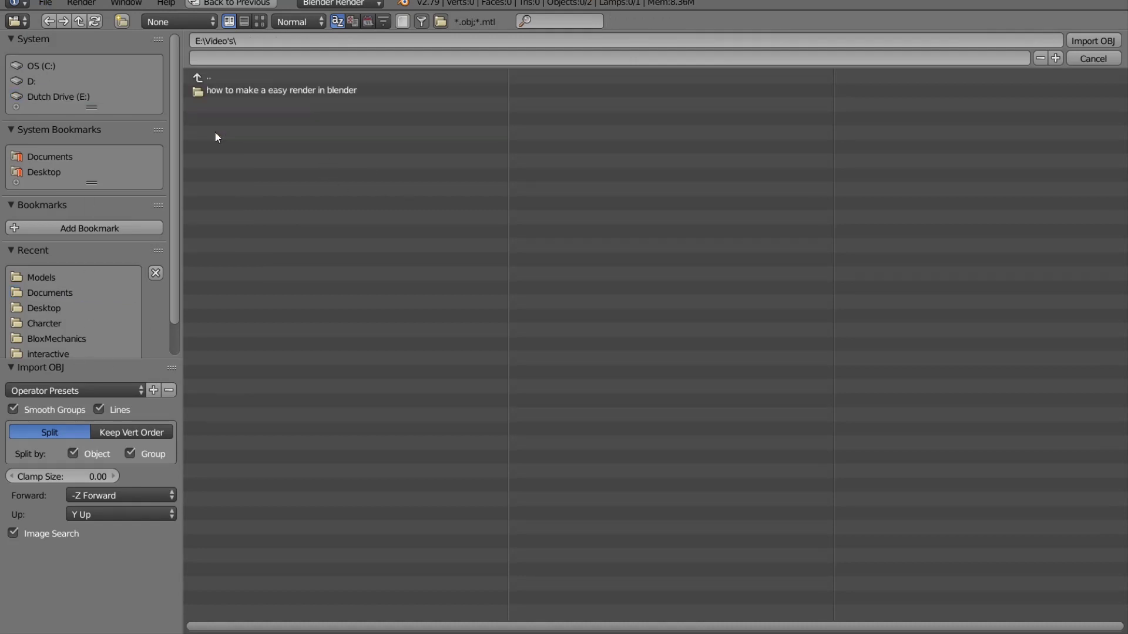
click(226, 89)
click(224, 93)
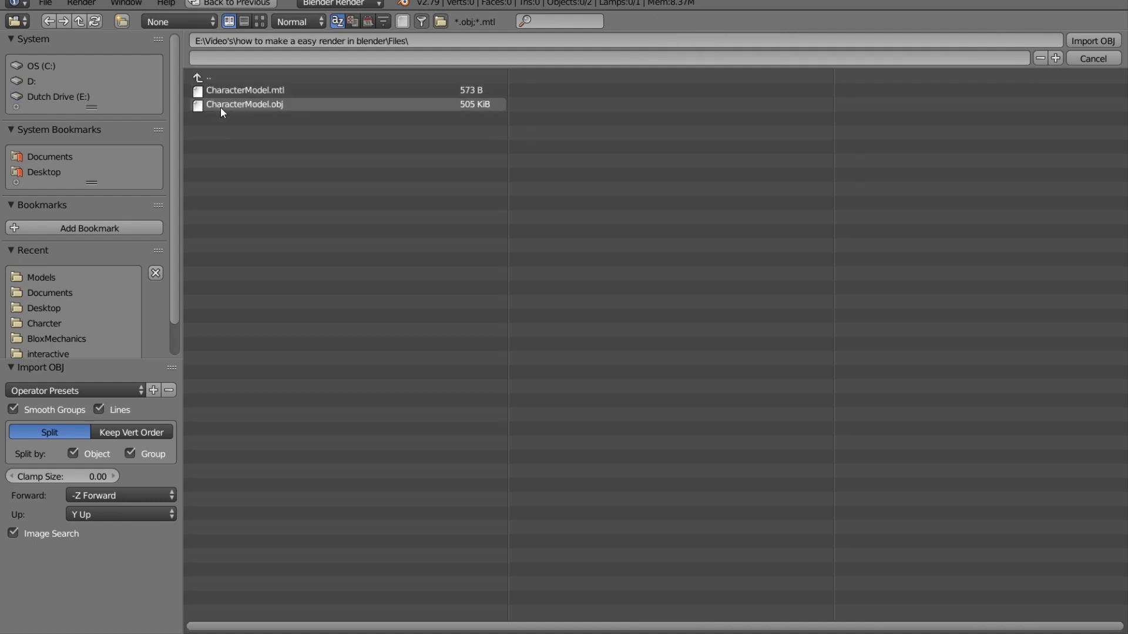
click(218, 106)
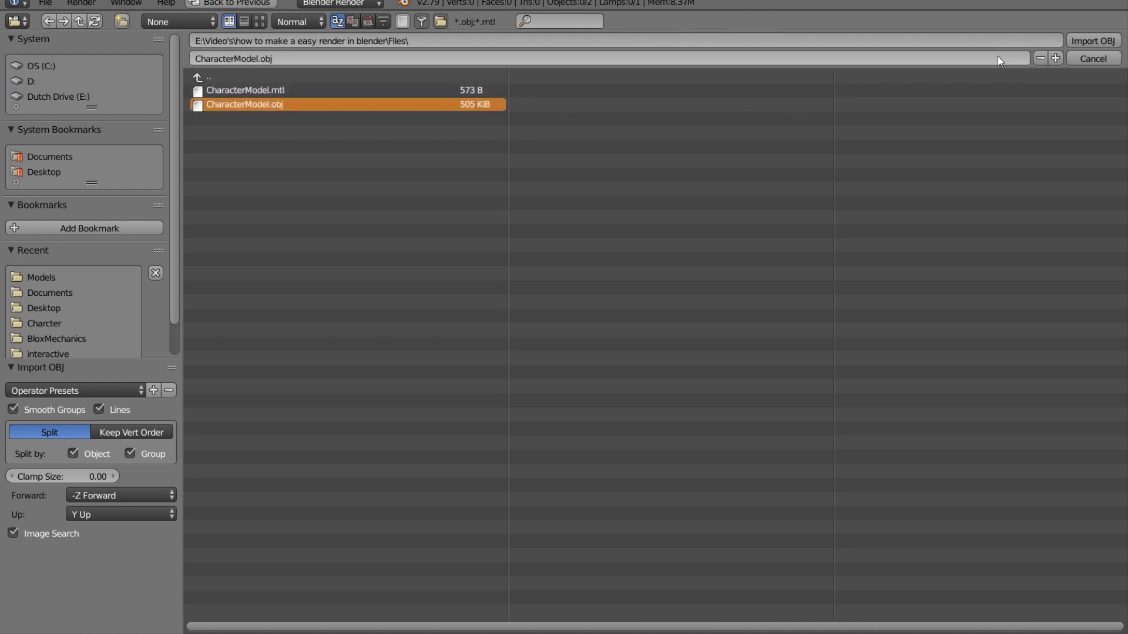
Import CharacterModel.obj and orbit the view to inspect the avatar
click(1090, 42)
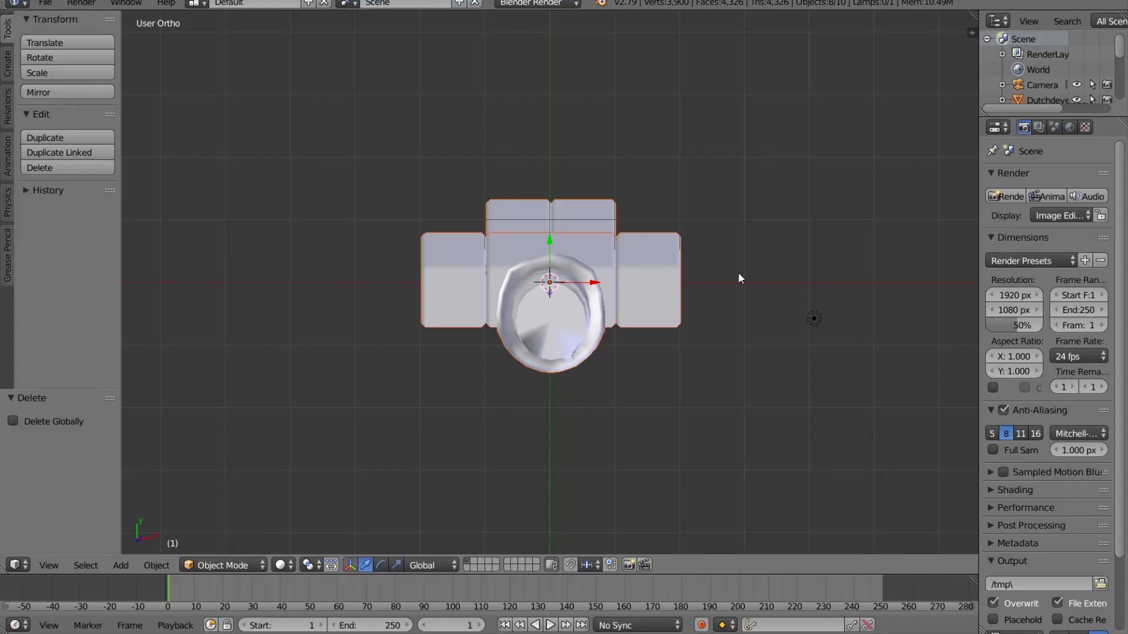
middle_drag(714, 376, 658, 264)
key(a)
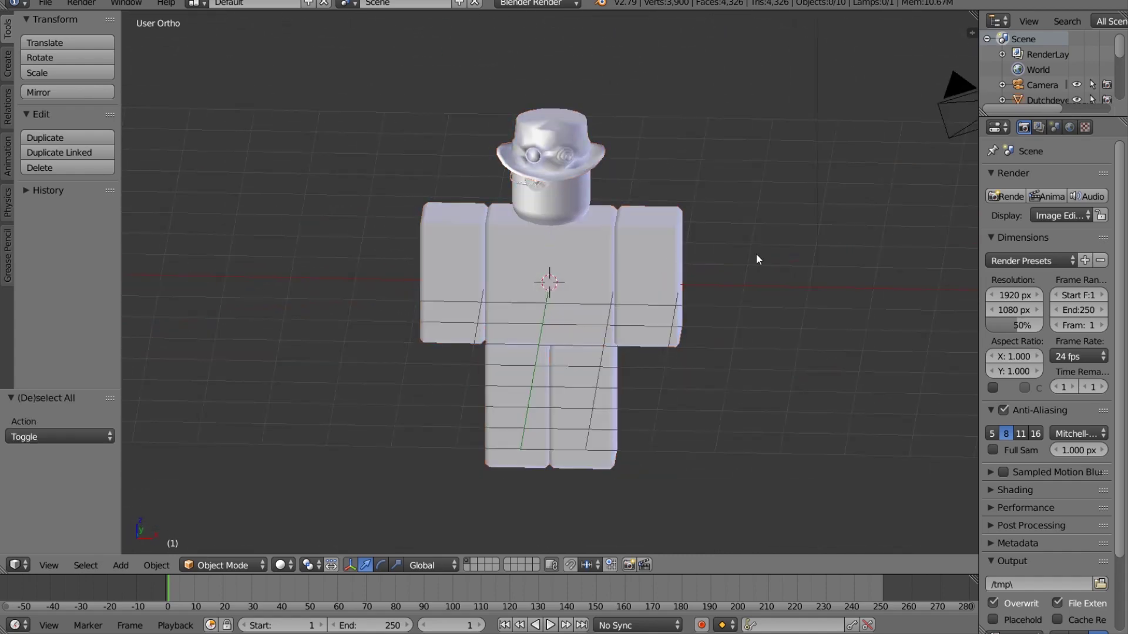
scroll(693, 261, up, 1)
mouse_move(817, 288)
middle_down()
mouse_move(841, 297)
mouse_move(832, 276)
middle_up()
key(a)
scroll(832, 276, down, 4)
scroll(832, 276, down, 2)
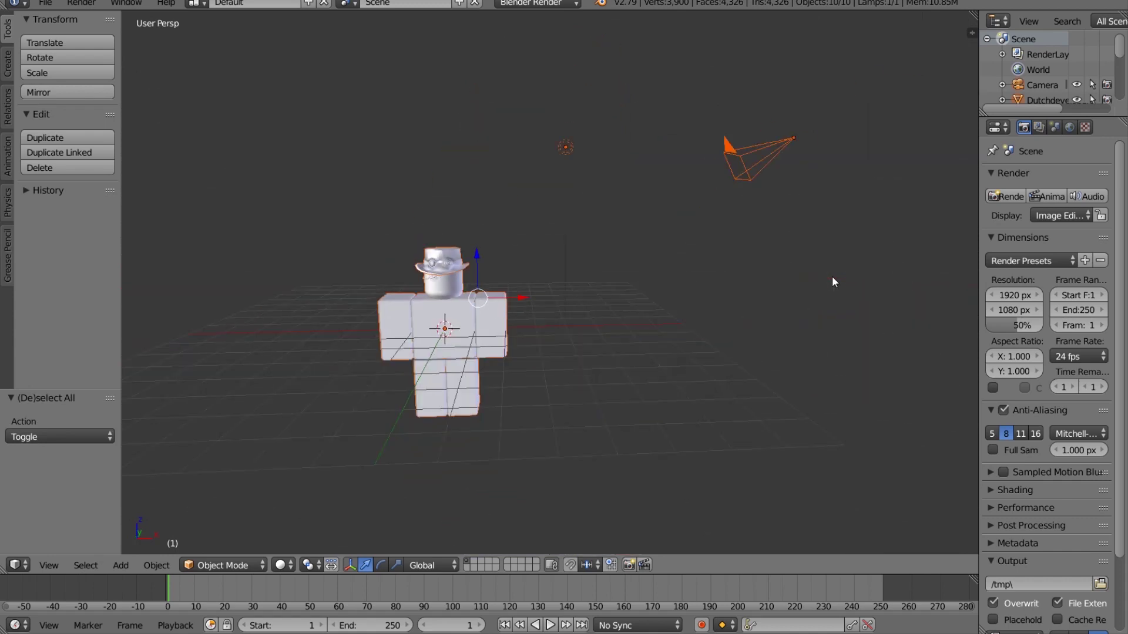
scroll(832, 276, up, 1)
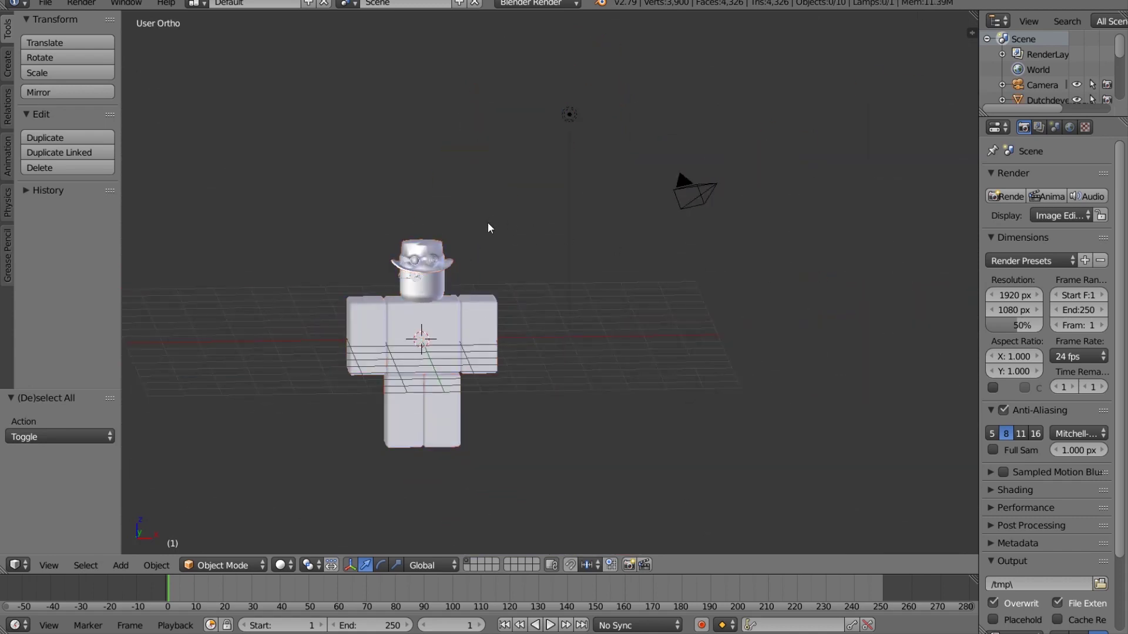
Box-select the character alone, leaving out the camera
key(b)
drag(192, 220, 565, 591)
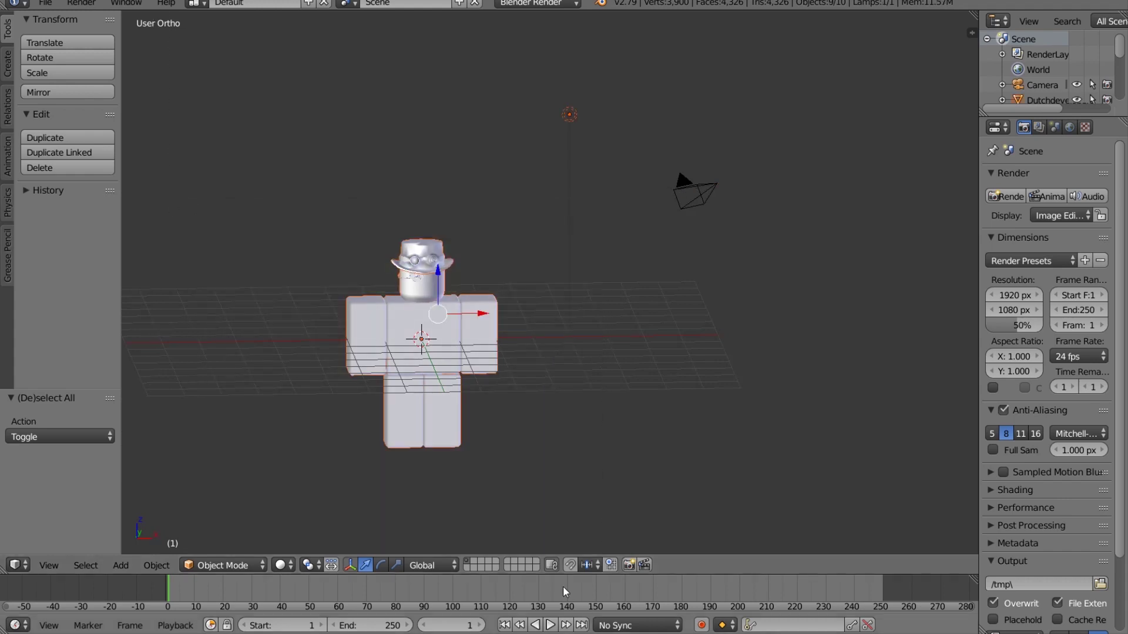
key(b)
key(Escape)
key(a)
key(b)
drag(292, 224, 504, 477)
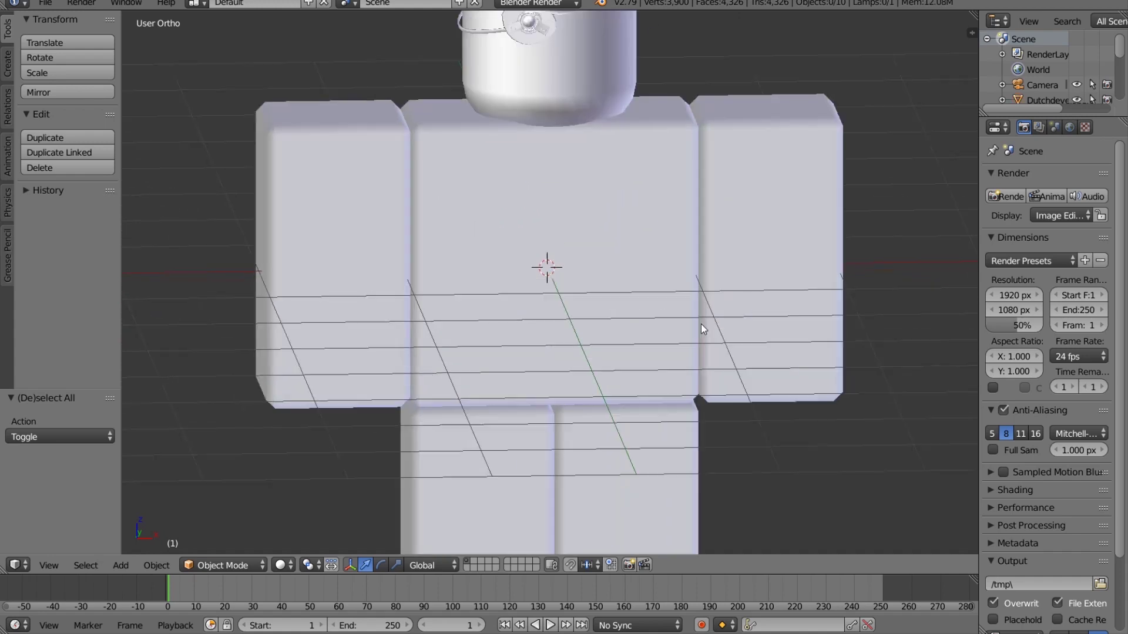
scroll(728, 318, down, 2)
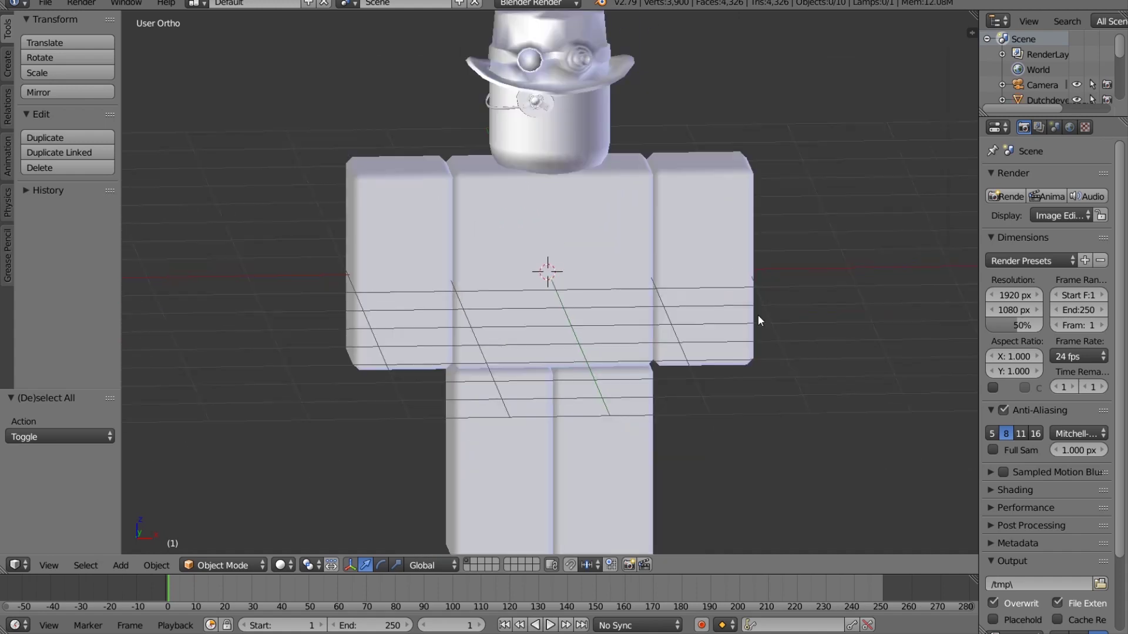
Set viewport shading to Material and orbit to view the avatar from above
click(286, 569)
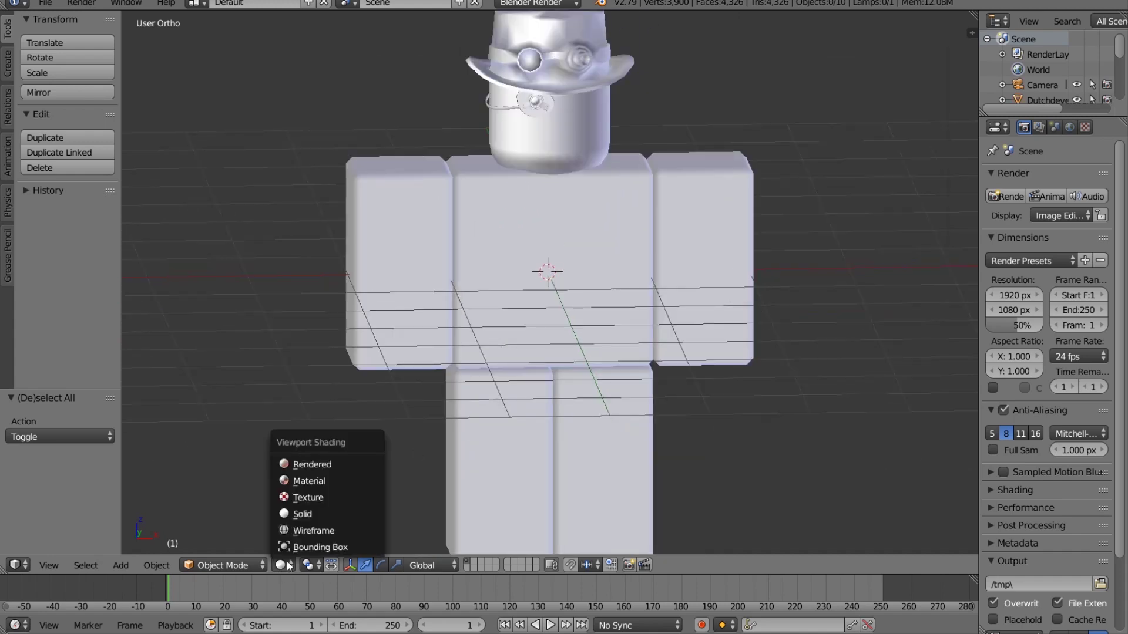
click(318, 481)
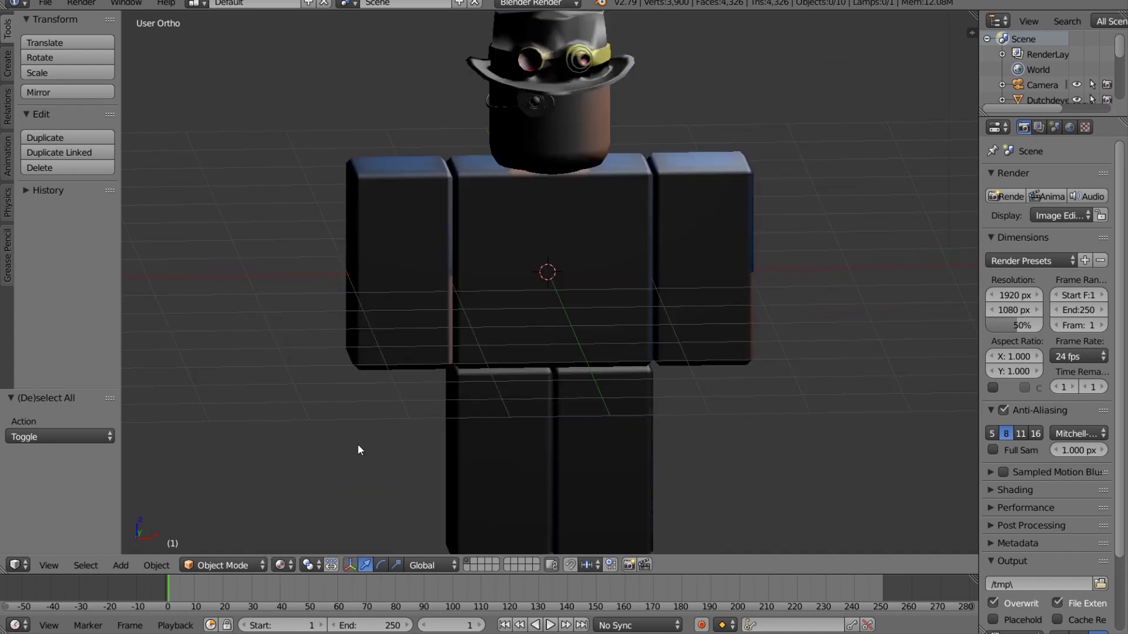
scroll(596, 364, down, 2)
scroll(595, 364, up, 3)
mouse_move(751, 350)
middle_down()
mouse_move(524, 357)
mouse_move(481, 326)
mouse_move(509, 255)
mouse_move(717, 302)
mouse_move(782, 283)
mouse_move(669, 343)
mouse_move(732, 382)
mouse_move(746, 341)
mouse_move(764, 340)
middle_up()
scroll(762, 339, down, 3)
scroll(683, 87, down, 3)
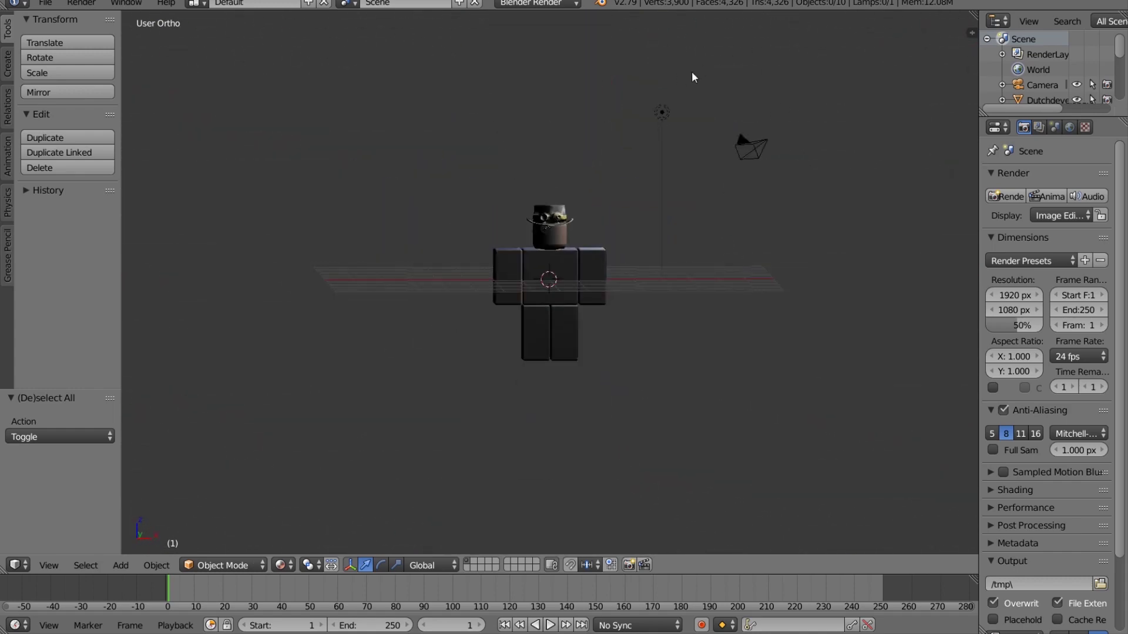
Select the lamp and delete it, leaving only the camera and avatar
right_click(654, 112)
key(KP_Decimal)
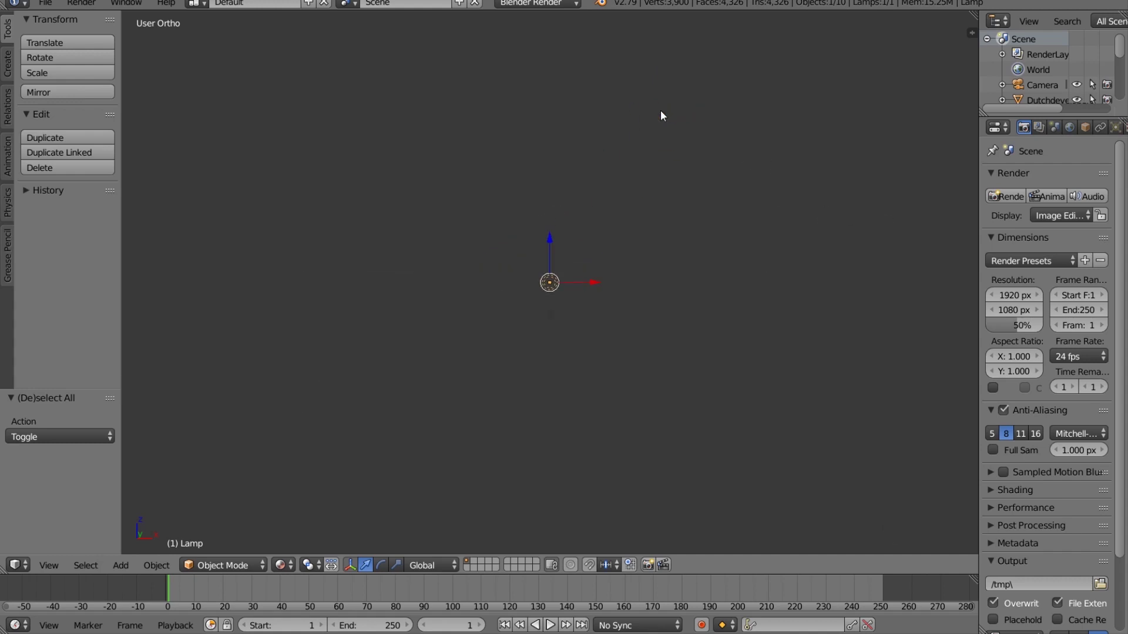
key(x)
click(661, 112)
scroll(613, 282, down, 3)
scroll(581, 317, down, 1)
key(a)
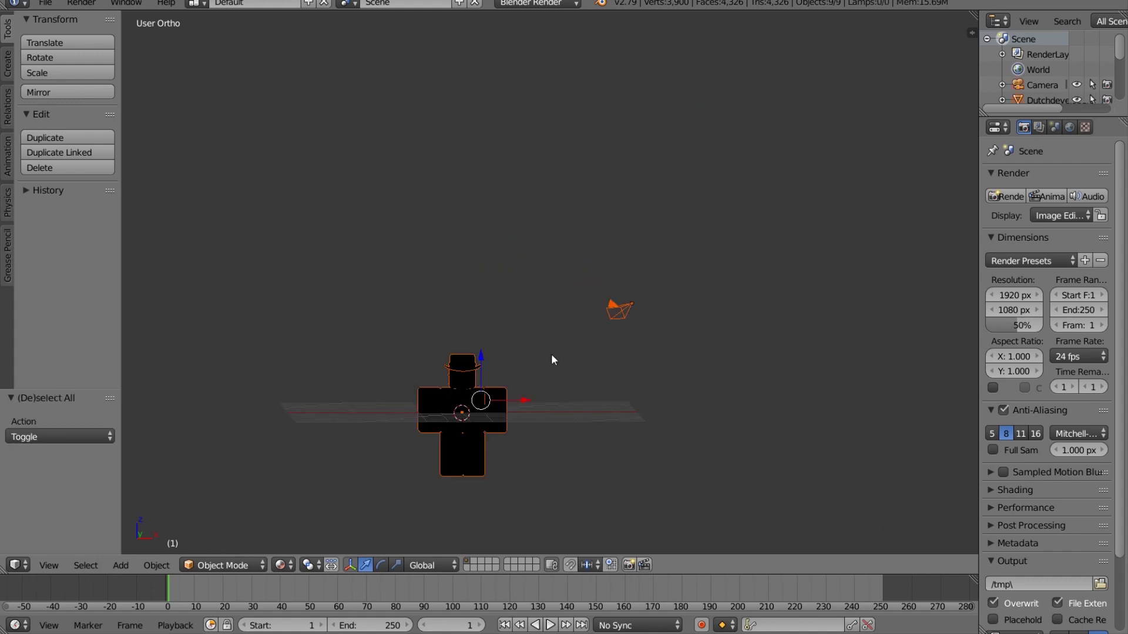
key(a)
scroll(551, 355, up, 6)
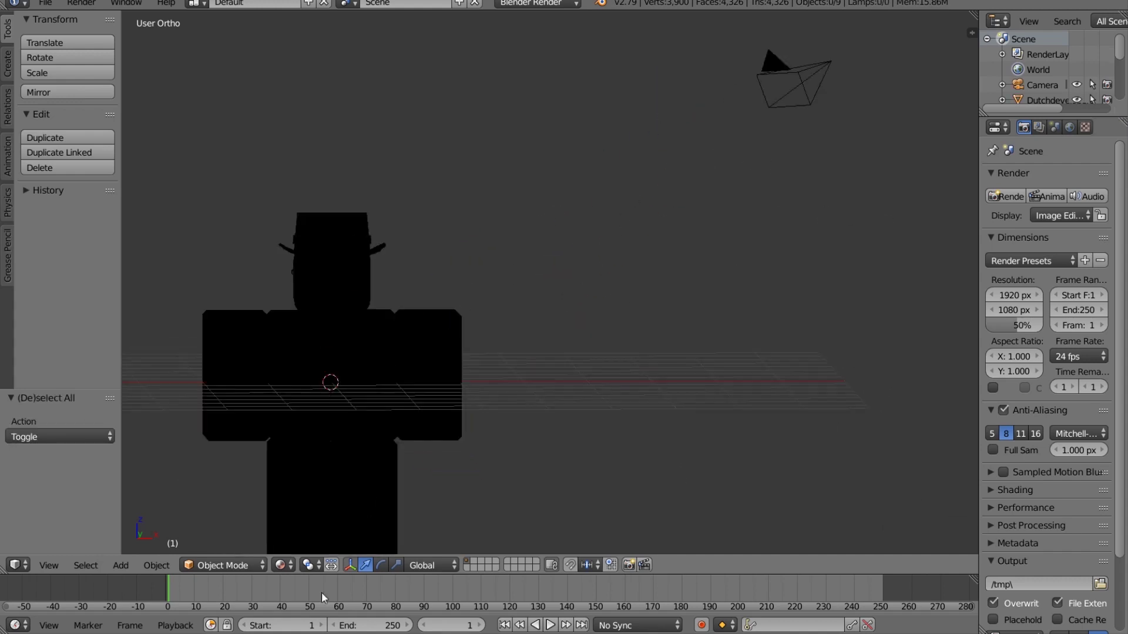
Switch viewport shading to Solid, then Texture, to show the avatar's colours
click(279, 565)
click(307, 510)
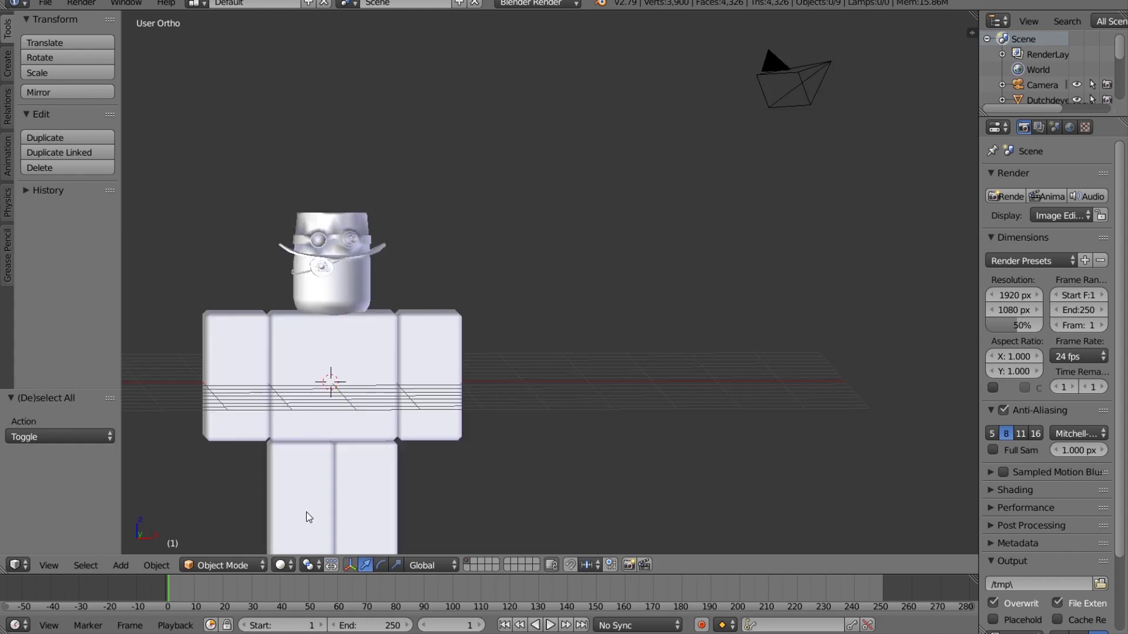
click(283, 567)
click(305, 504)
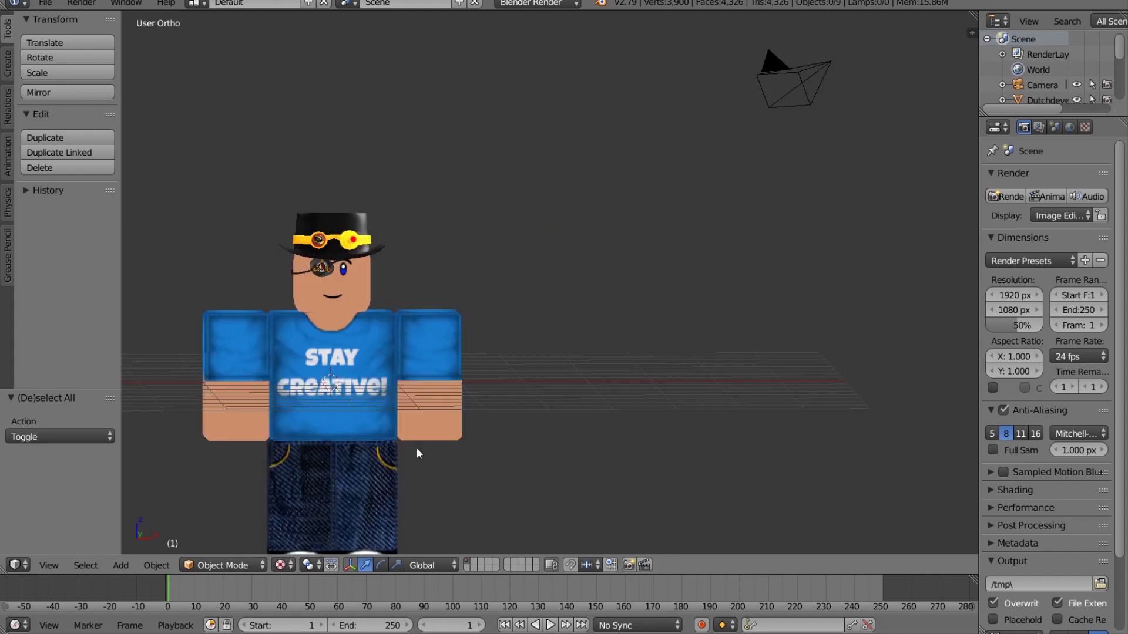
Box-select the character, centre the view on it, and orbit to inspect all sides
key(a)
key(a)
key(b)
mouse_move(139, 176)
mouse_down()
mouse_move(214, 470)
mouse_move(508, 586)
mouse_up()
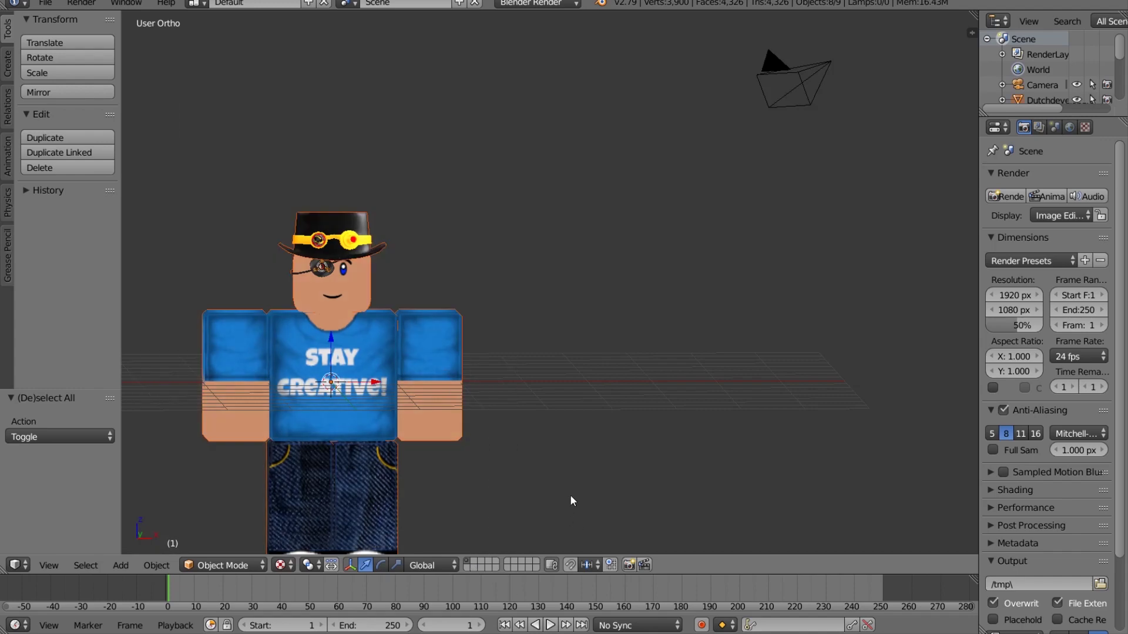
key(KP_Decimal)
key(a)
scroll(799, 213, up, 3)
mouse_move(798, 208)
middle_down()
mouse_move(698, 200)
mouse_move(804, 202)
mouse_move(842, 90)
mouse_move(839, 221)
mouse_move(781, 185)
mouse_move(809, 222)
middle_up()
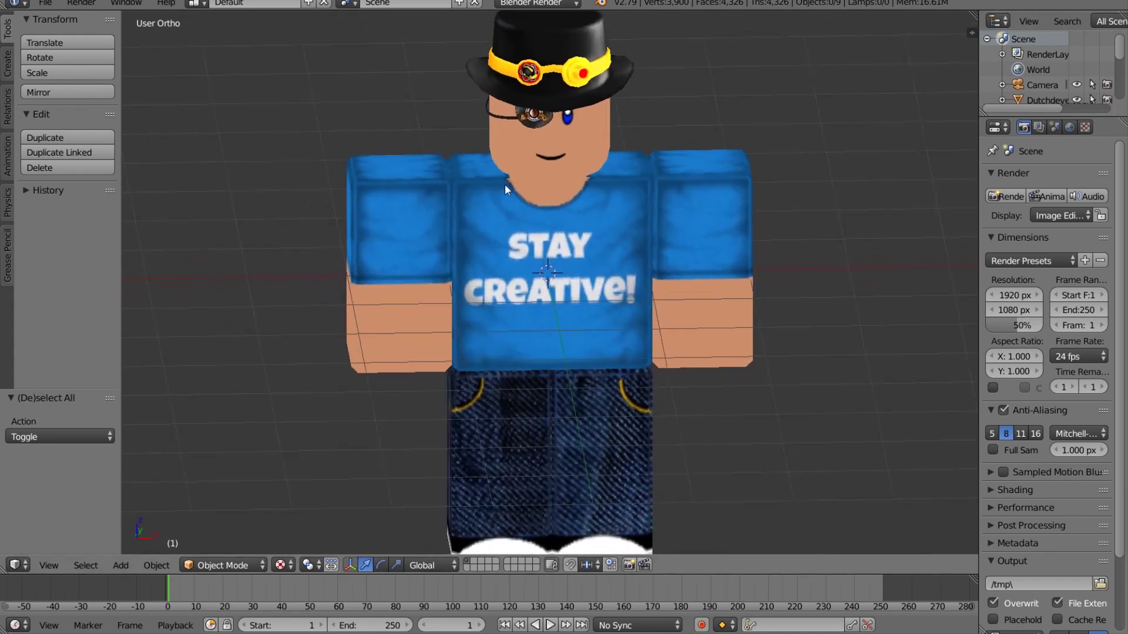
Select the left arm, enter Edit Mode, and subdivide its mesh three times
right_click(418, 188)
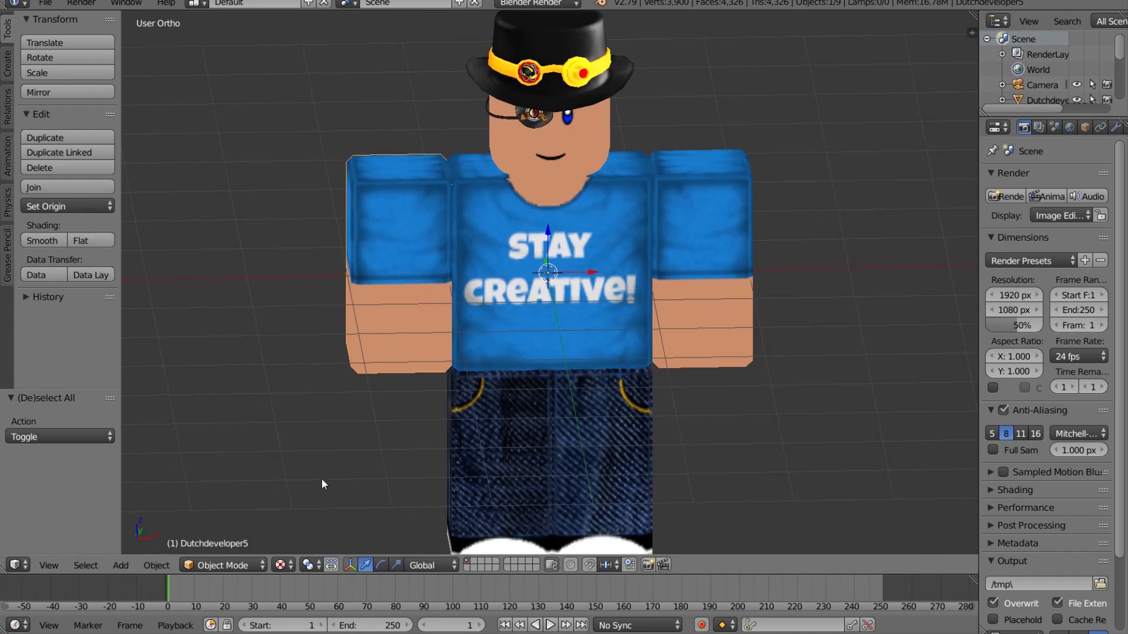
click(244, 565)
click(231, 533)
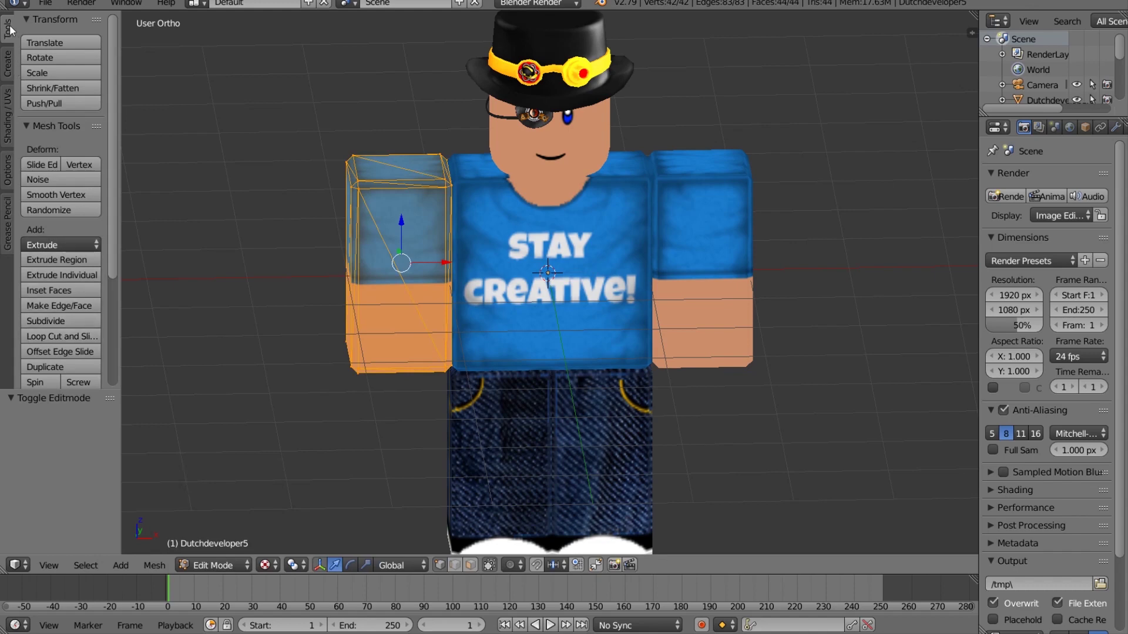
click(52, 326)
click(52, 326)
click(52, 326)
Check the dense mesh in wireframe, then select all arm vertices and frame them
key(a)
scroll(334, 353, up, 2)
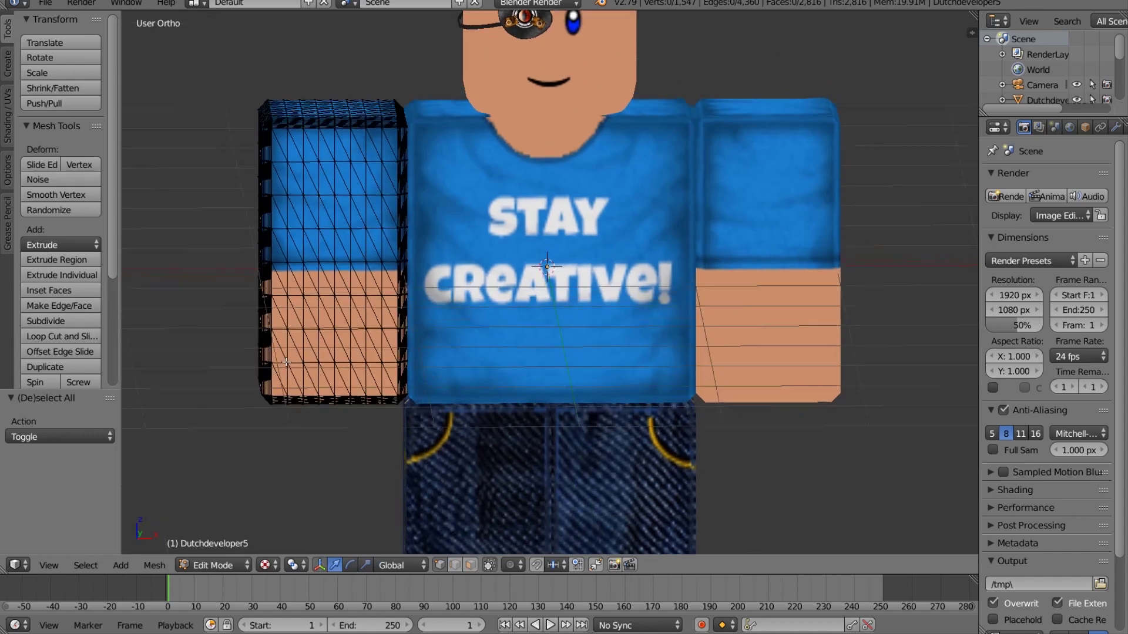
key(z)
key(z)
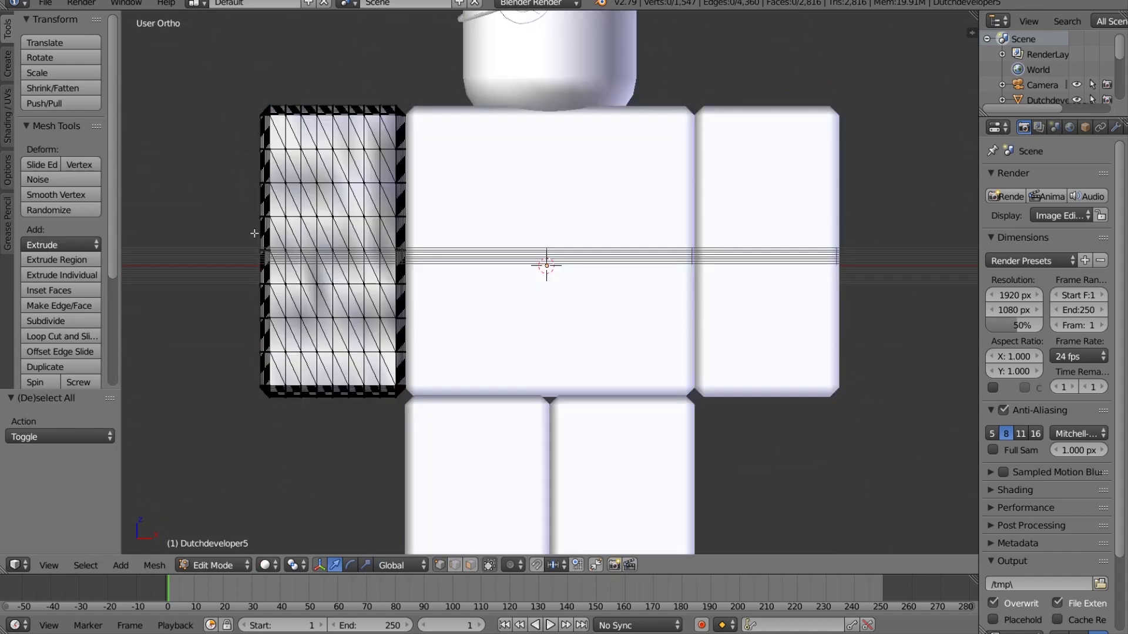
key(z)
key(z)
key(z)
key(a)
key(a)
key(a)
key(KP_Decimal)
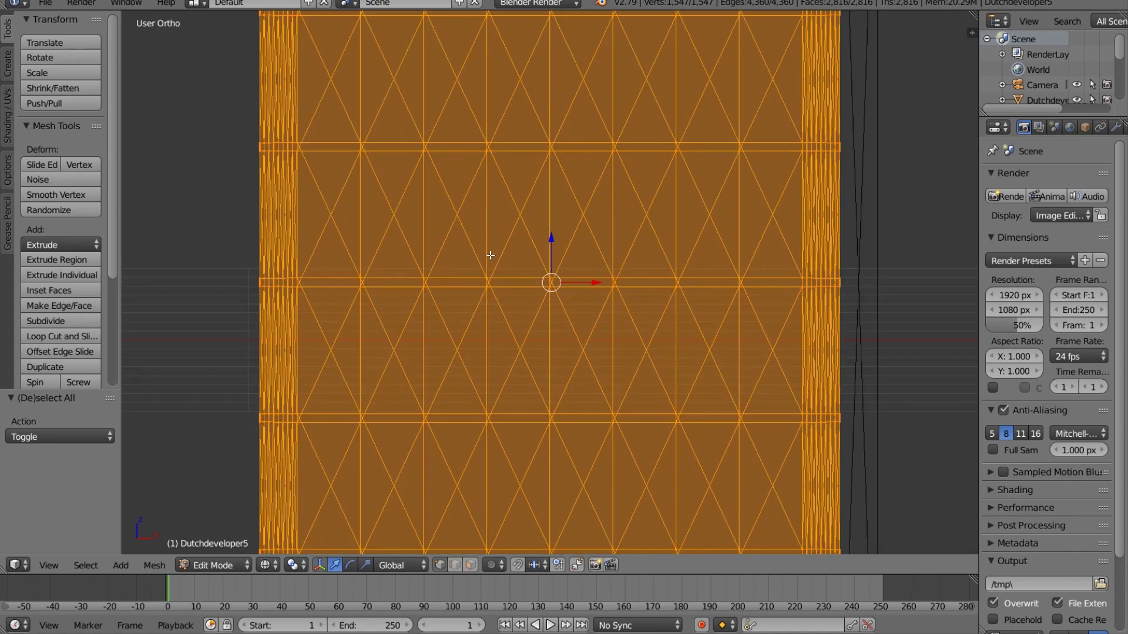
Inspect the arm in side and top orthographic views, then box-select its lower half
key(KP_3)
key(KP_7)
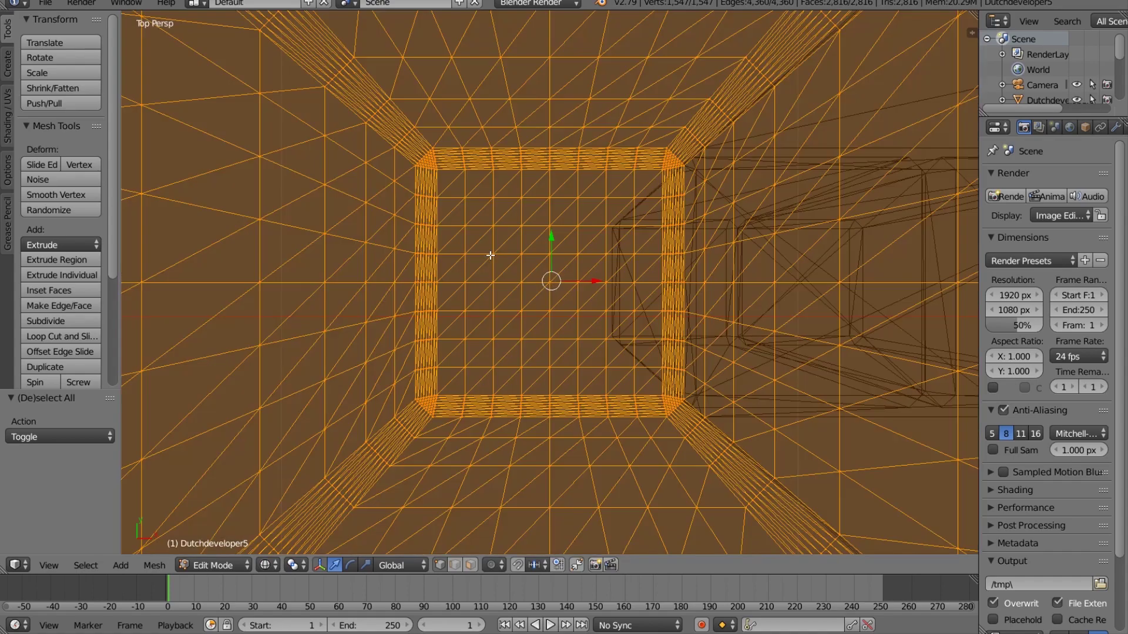
key(KP_5)
scroll(491, 255, down, 4)
middle_drag(535, 218, 567, 151)
key(a)
key(b)
drag(365, 301, 707, 547)
Redo the box selection so only the lower part of the arm's vertices is selected
key(b)
drag(390, 189, 696, 535)
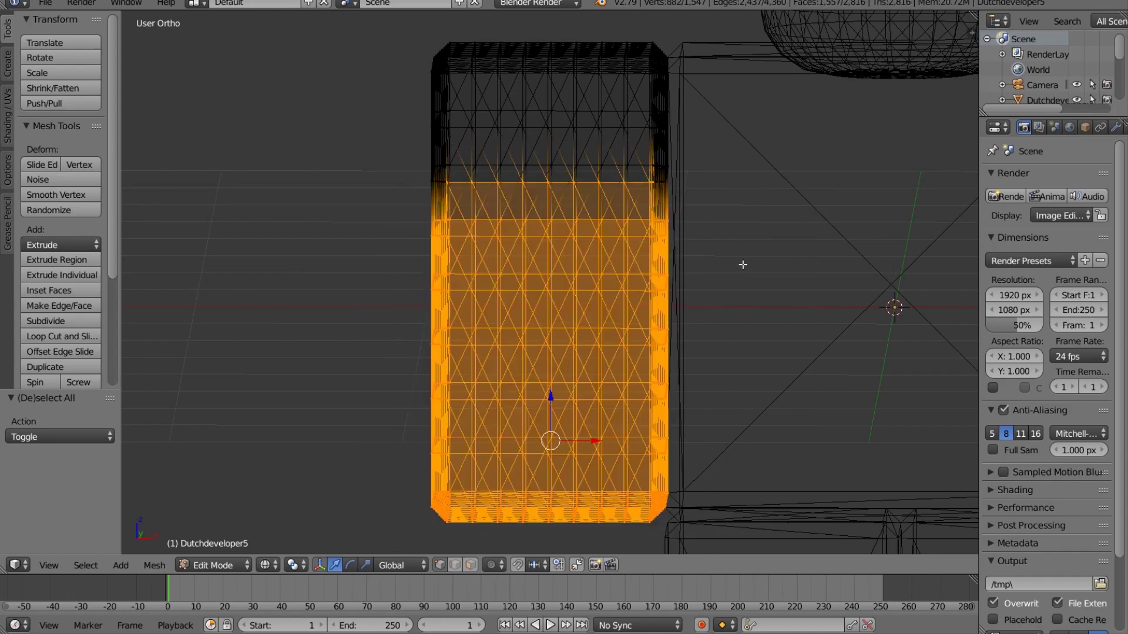
middle_drag(743, 264, 801, 260)
key(a)
key(b)
drag(342, 196, 754, 605)
middle_drag(764, 529, 599, 232)
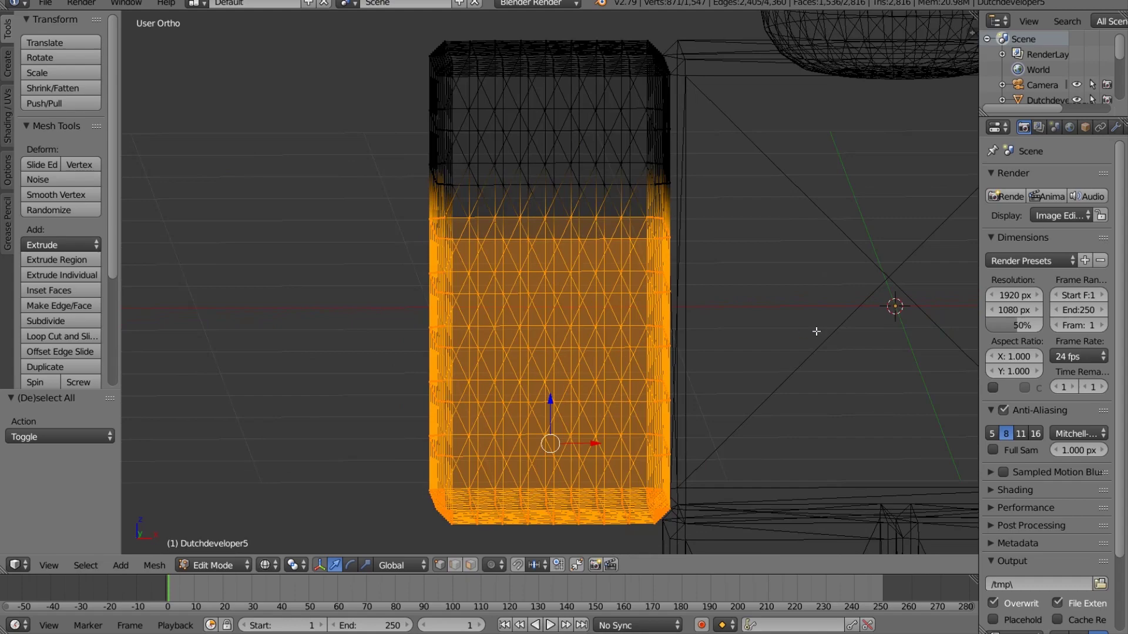
Check the selection from top, side and front views, finishing in front view
key(KP_7)
key(KP_3)
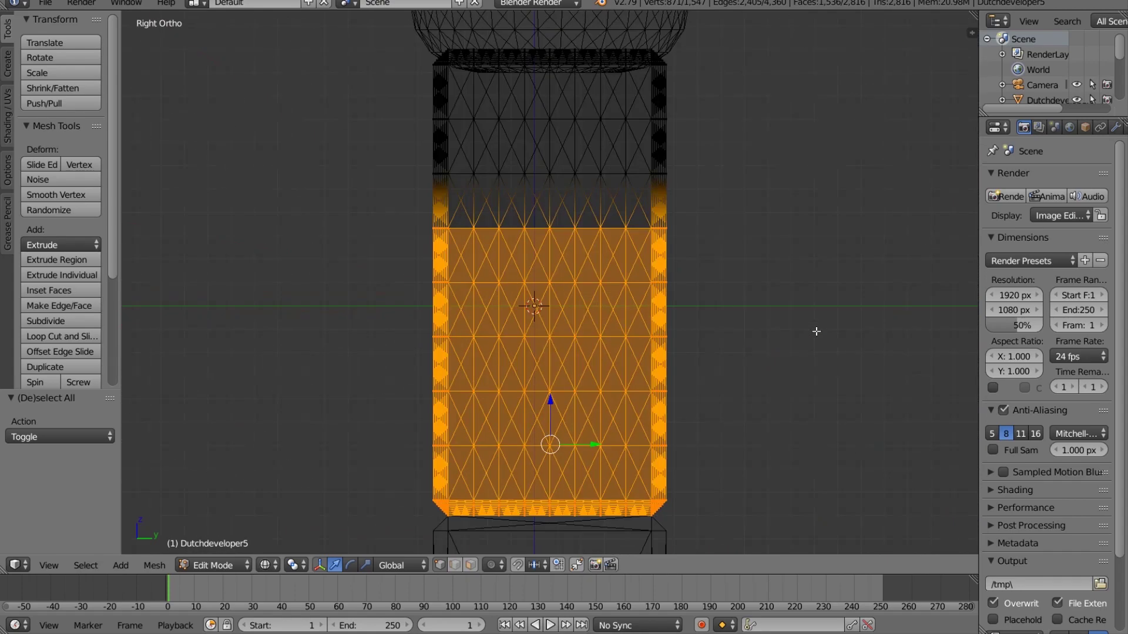
key(KP_1)
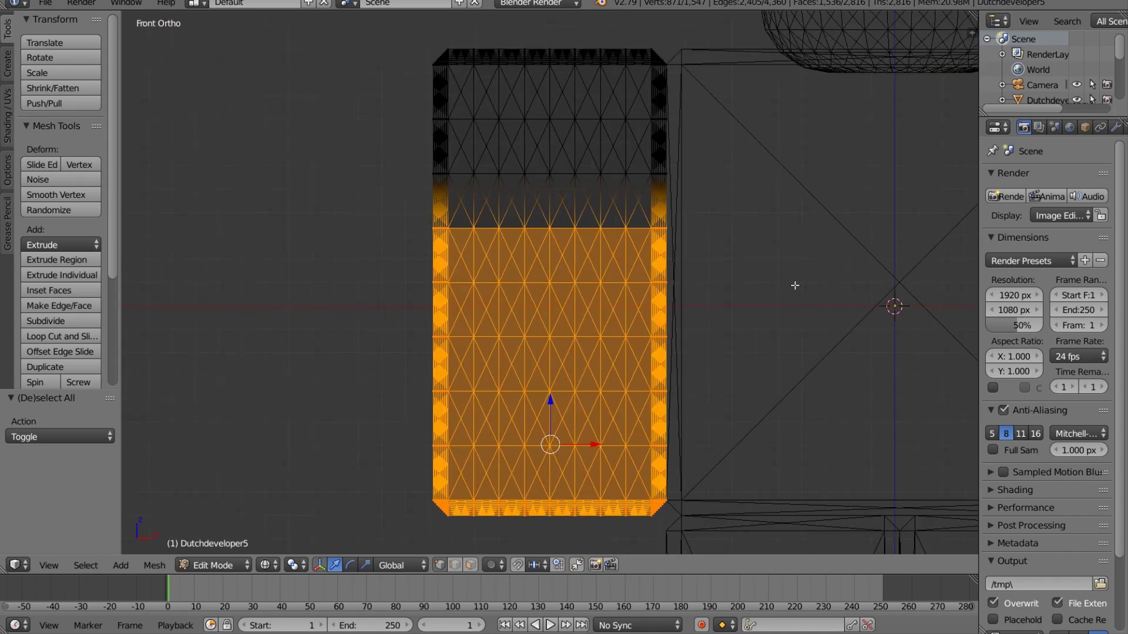
scroll(795, 280, down, 6)
scroll(782, 269, up, 4)
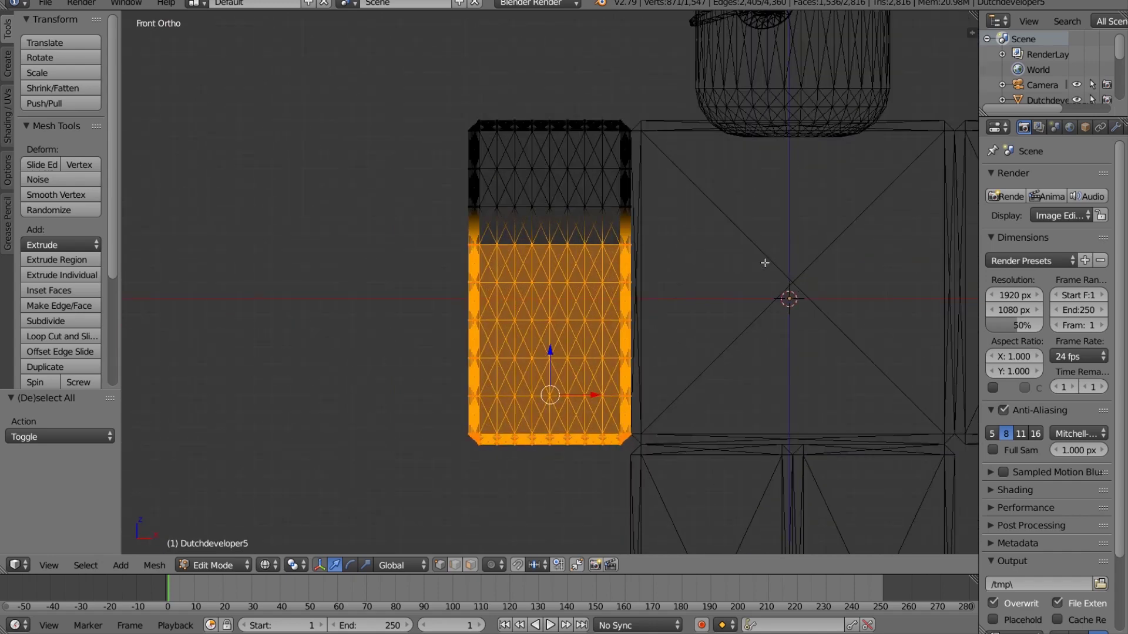
scroll(832, 261, up, 2)
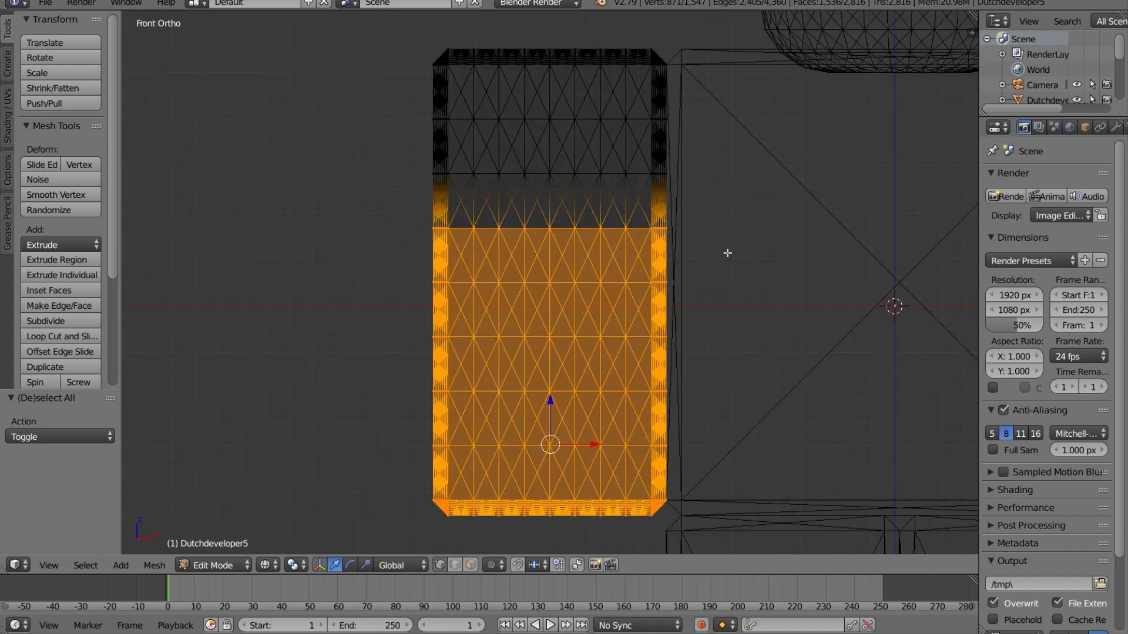
Tilt the lower arm faces -6.43° and shift them along X, undoing an accidental extrusion
key(r)
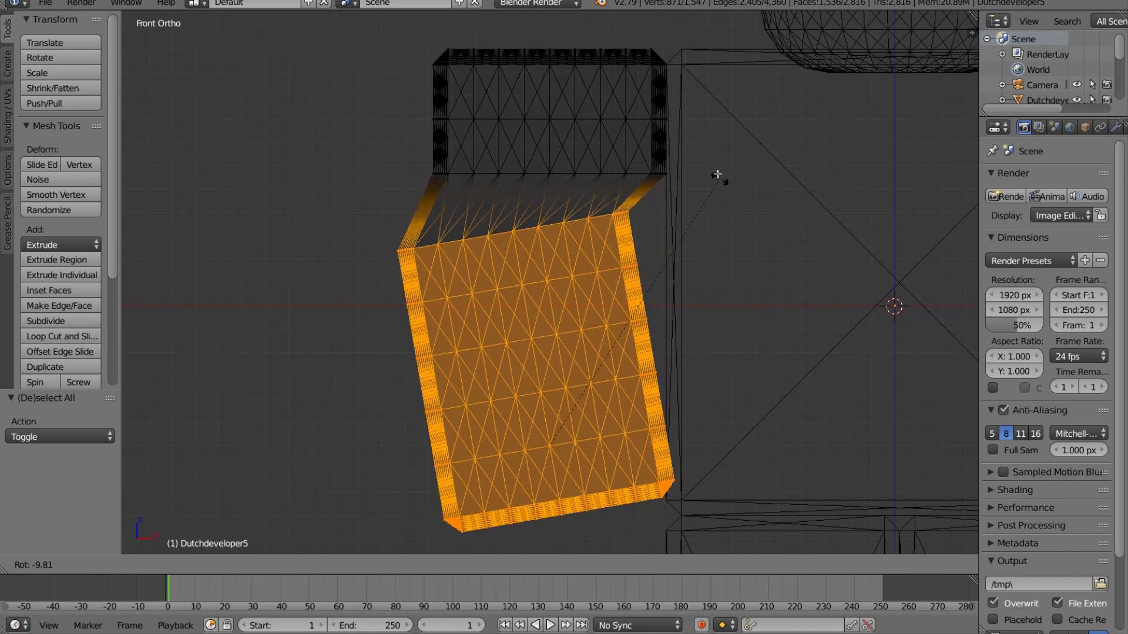
click(732, 193)
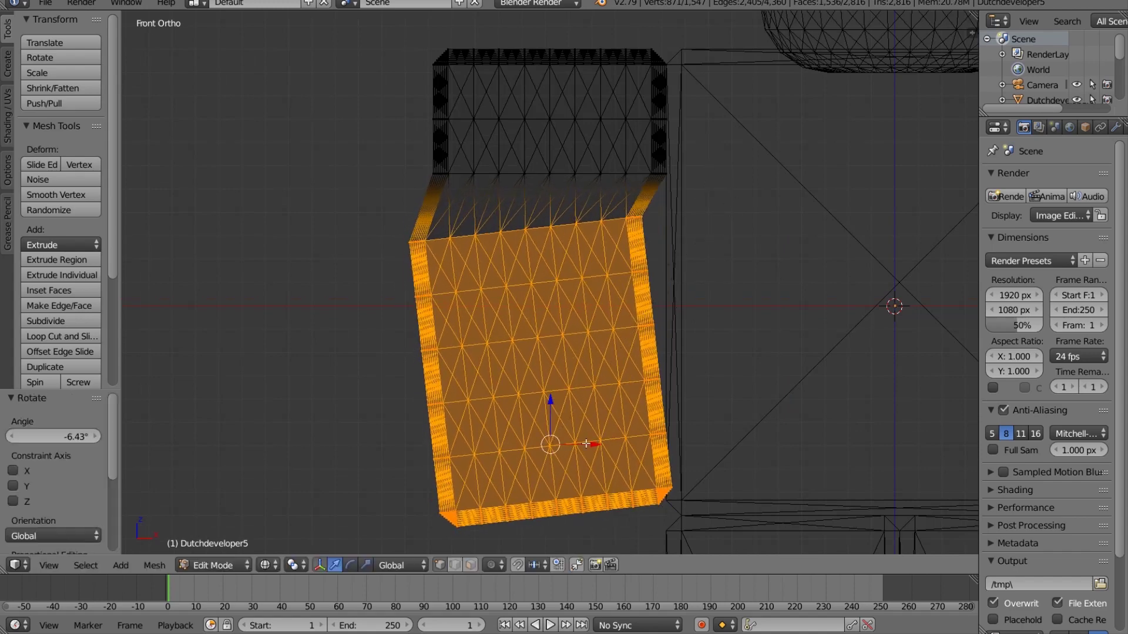
key(g)
key(x)
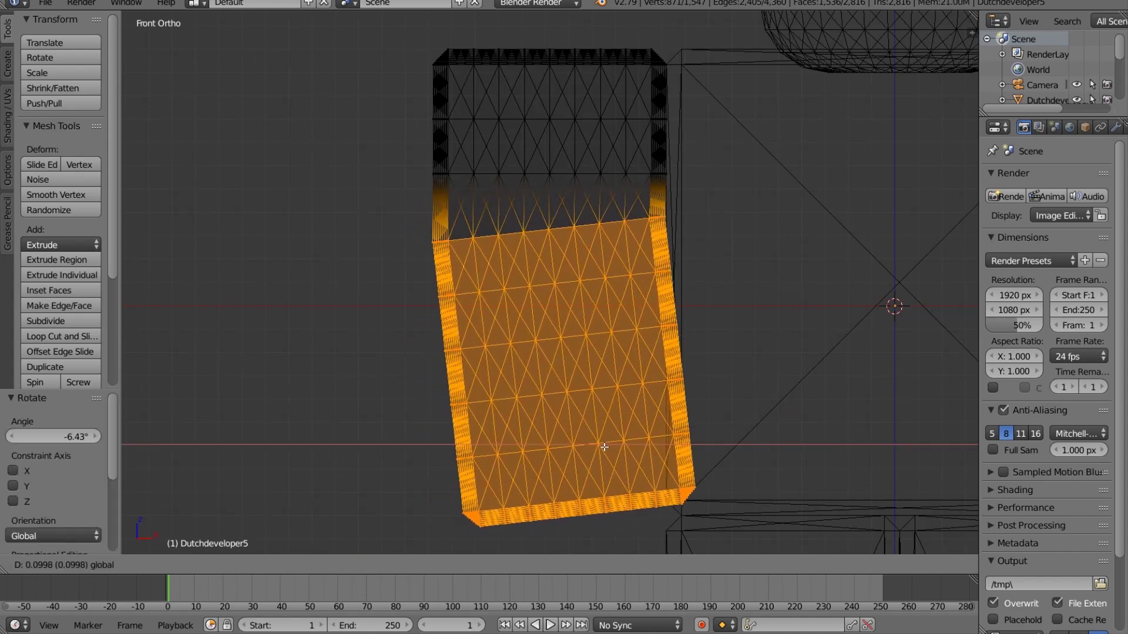
click(592, 413)
key(e)
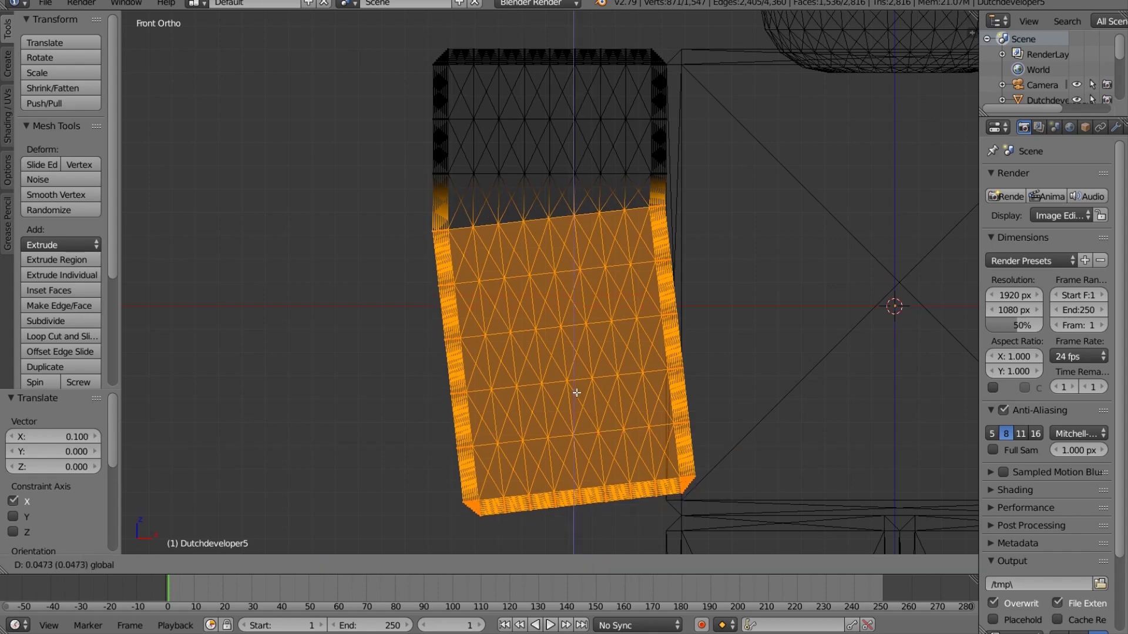
right_click(841, 331)
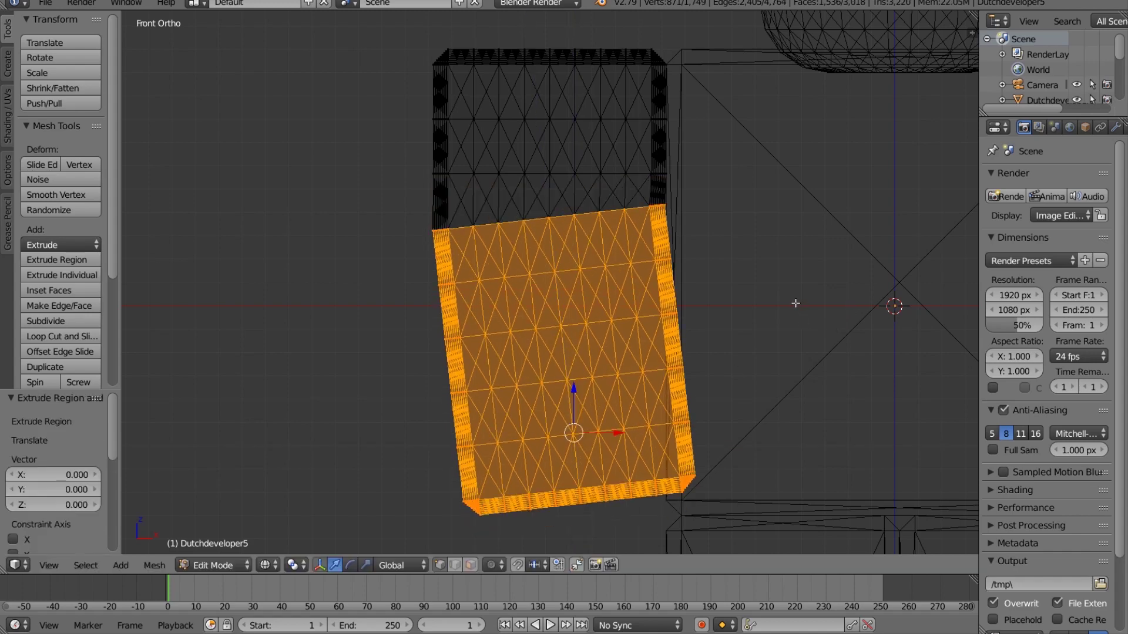
key(ctrl+z)
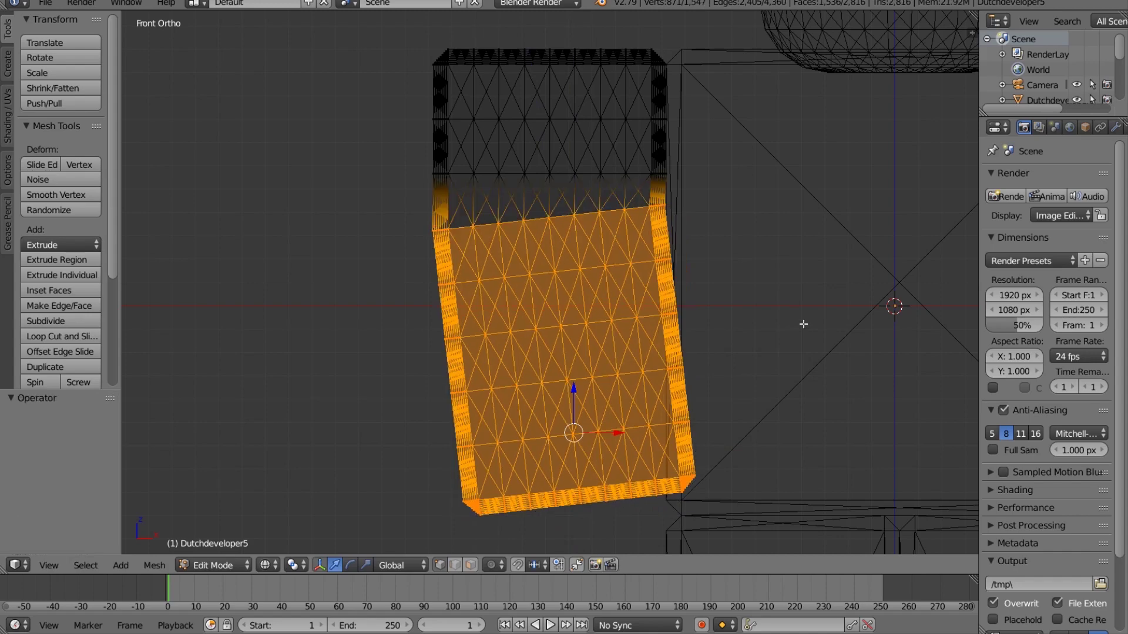
Refine the faces with rotations of 2.7° and -1.73° plus a small X shift
key(r)
click(788, 306)
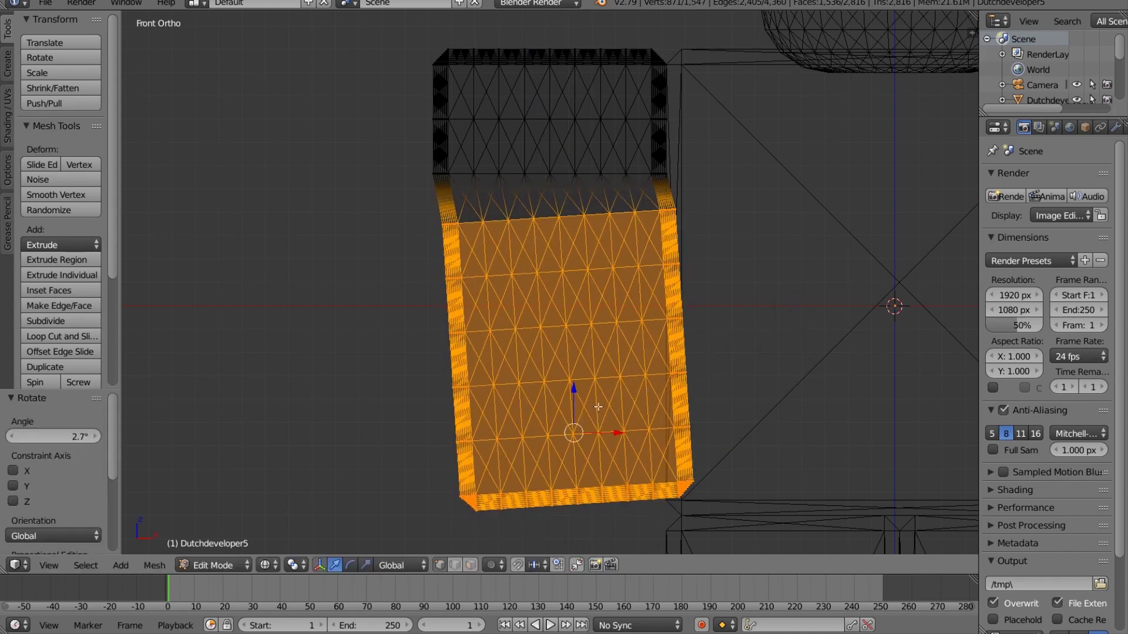
key(r)
click(626, 432)
key(r)
click(818, 338)
key(g)
key(x)
click(583, 402)
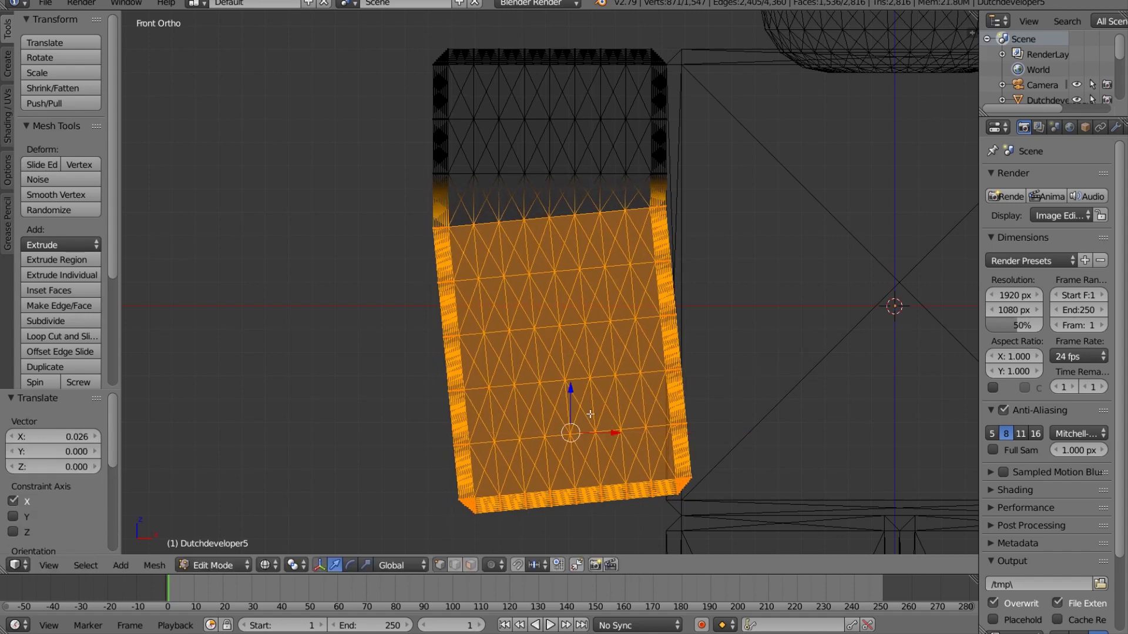
key(r)
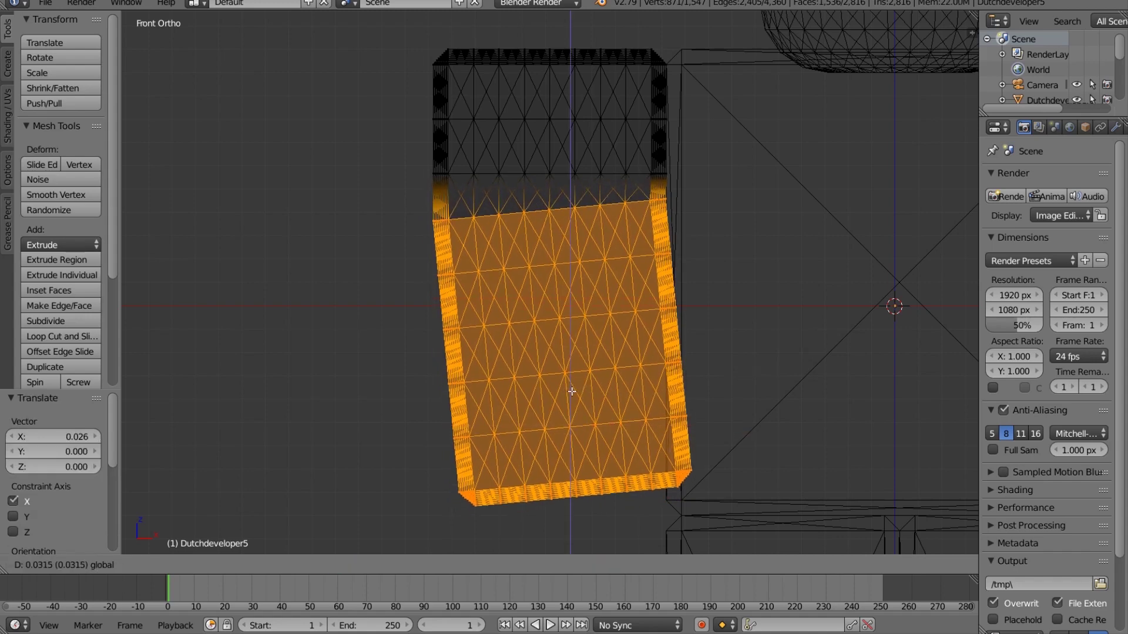
key(Escape)
Reselect the arm's lower-half faces, rotate them -9.32° and nudge them right along X
key(a)
key(b)
drag(391, 336, 753, 534)
key(r)
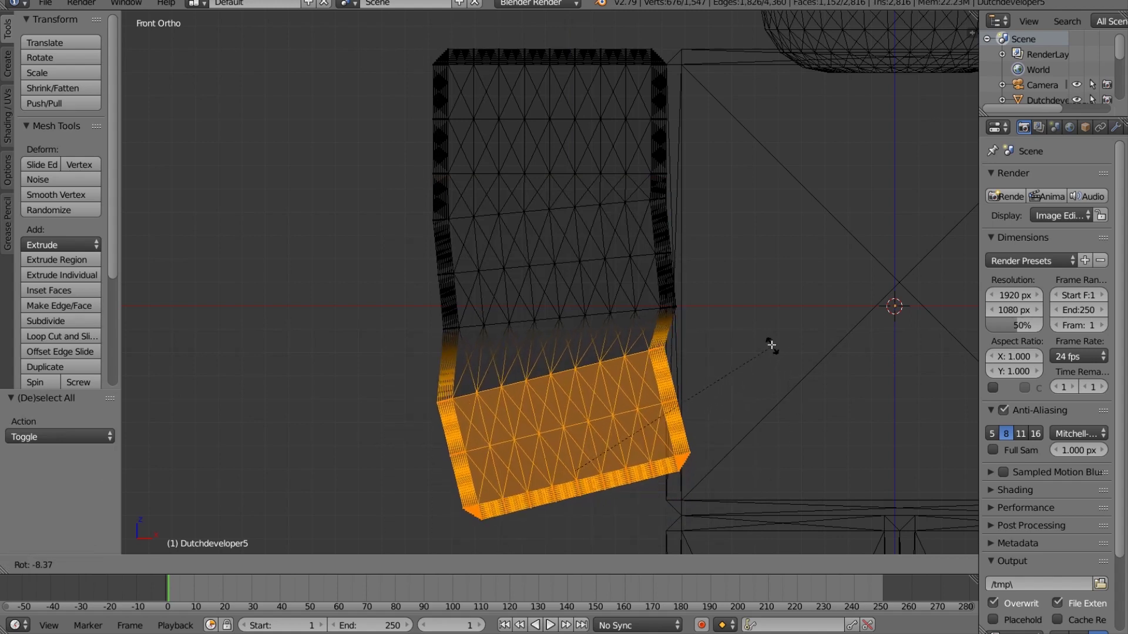
click(769, 344)
drag(606, 469, 591, 415)
drag(614, 464, 613, 446)
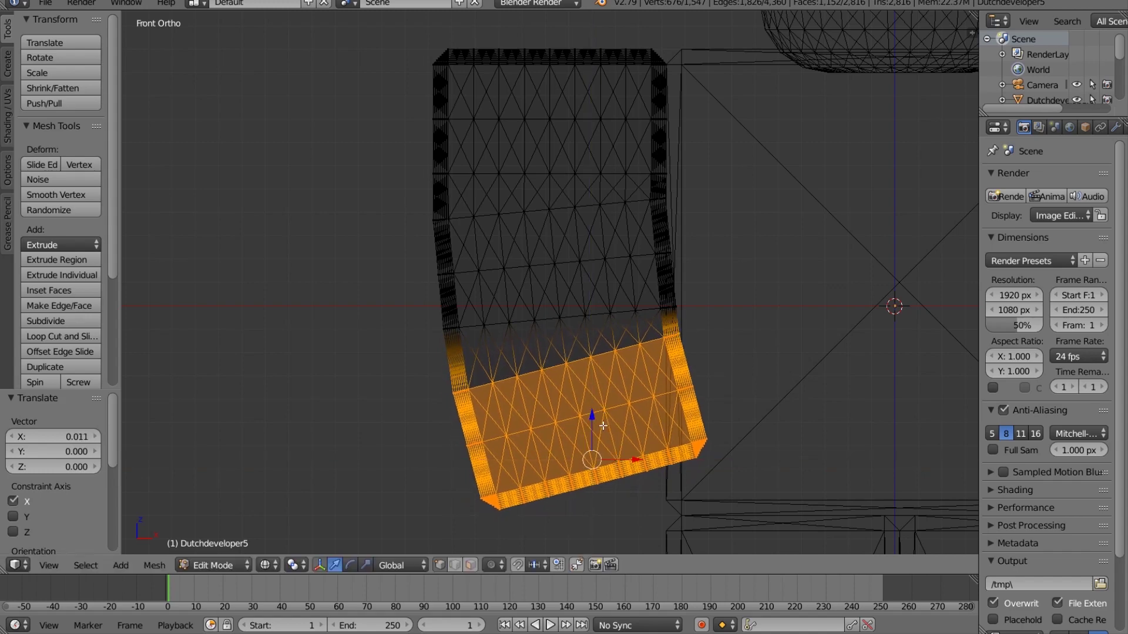
Orbit around the bent arm, switch to wireframe and box-select the entire arm mesh
key(a)
key(z)
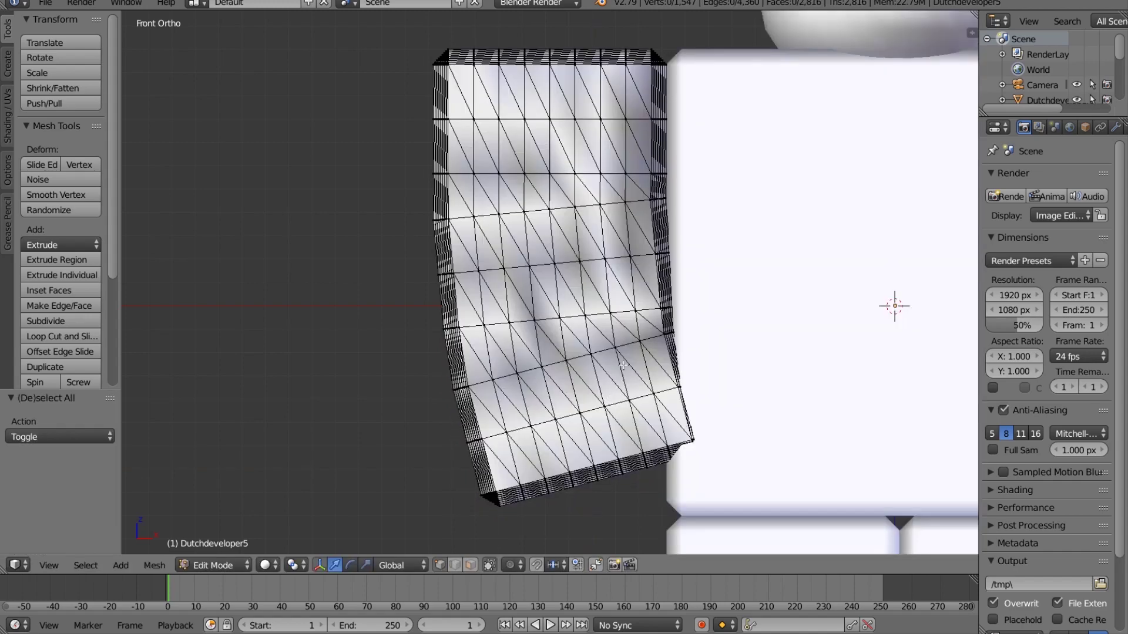
scroll(716, 225, down, 2)
mouse_move(591, 102)
middle_down()
mouse_move(648, 97)
mouse_move(646, 117)
mouse_move(596, 121)
middle_up()
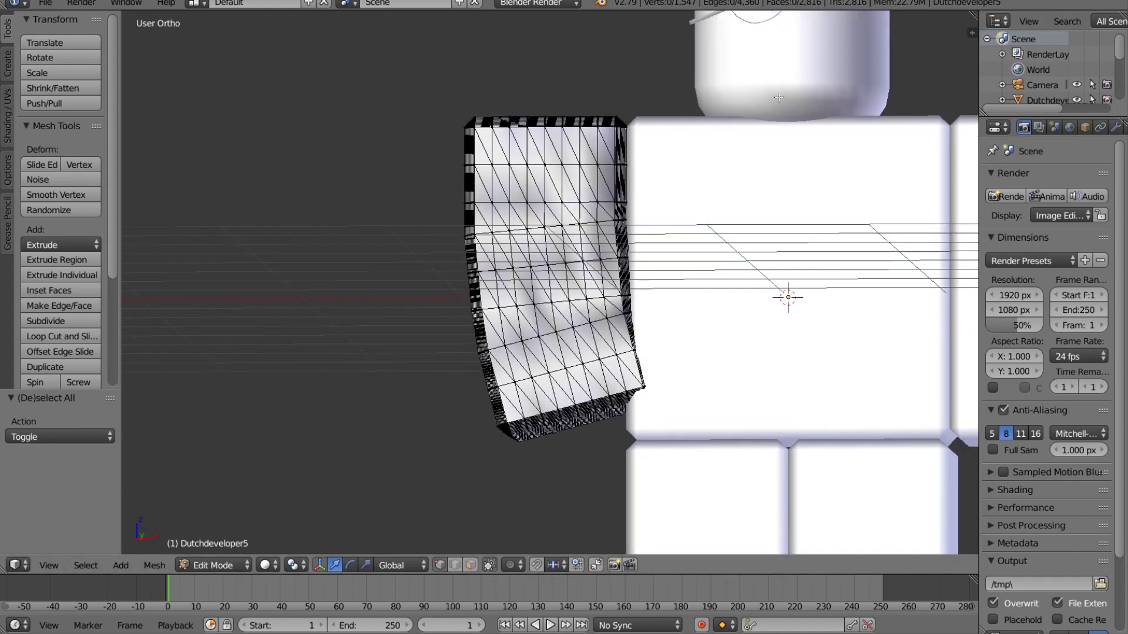
middle_drag(735, 90, 592, 133)
key(z)
key(b)
drag(364, 511, 699, 12)
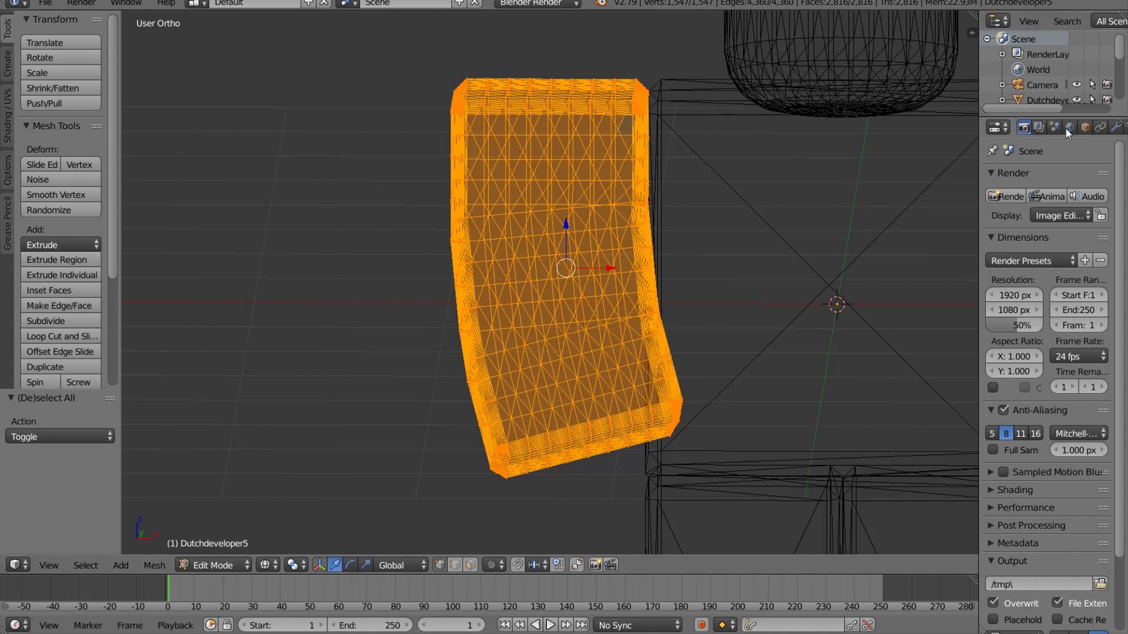
Widen the Properties panel and browse to the arm's Object Data tab, then deselect and show solid
drag(980, 142, 866, 141)
click(960, 125)
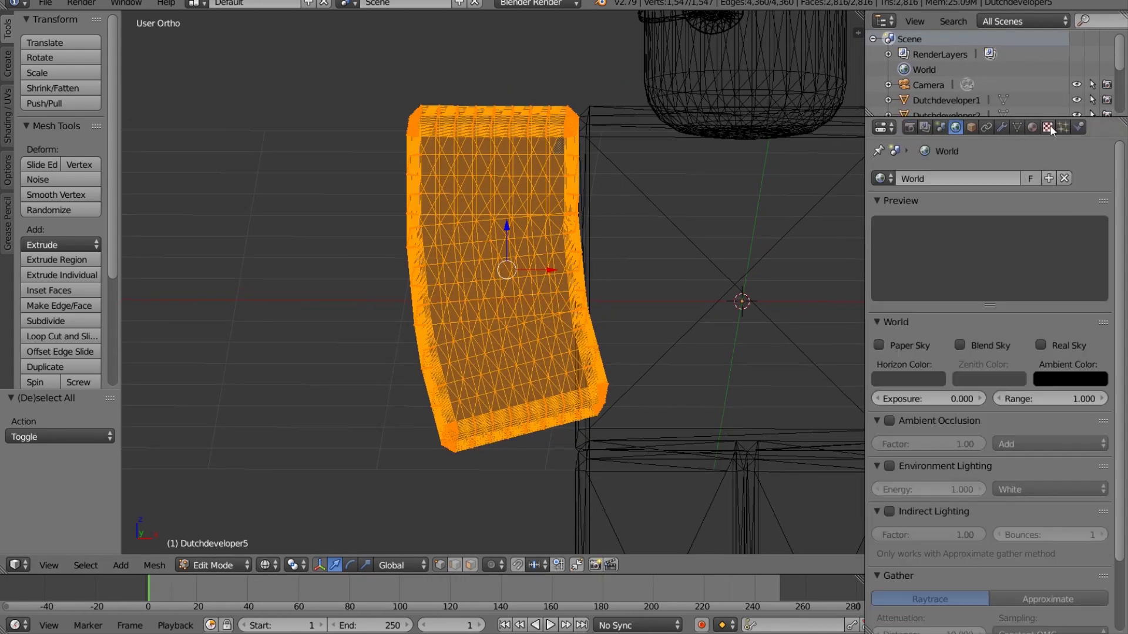
scroll(1083, 436, down, 3)
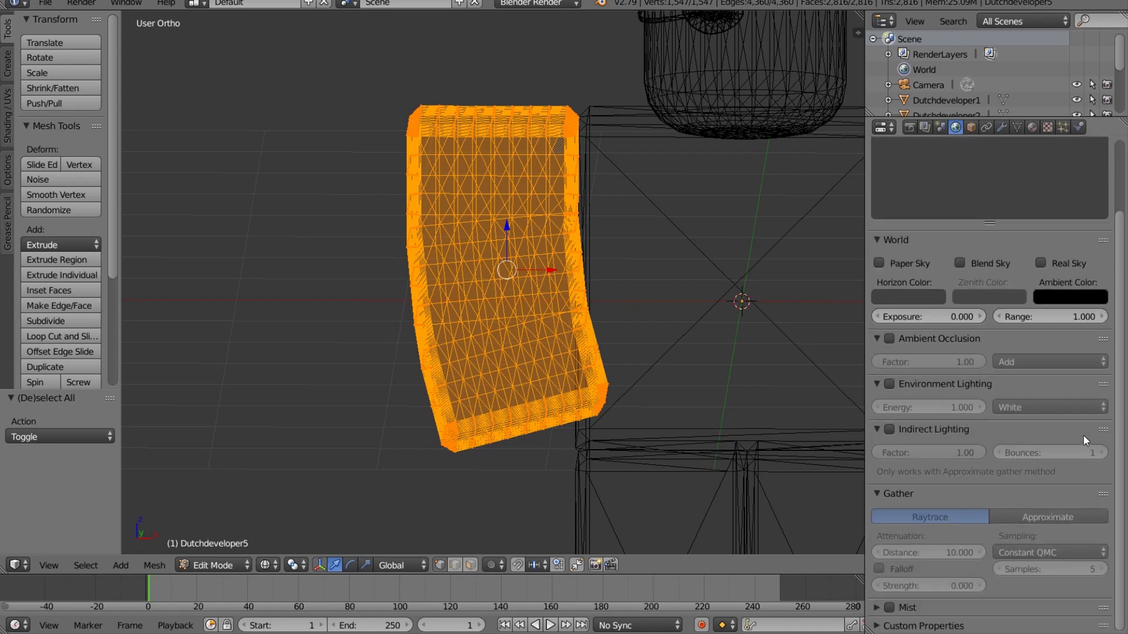
click(940, 127)
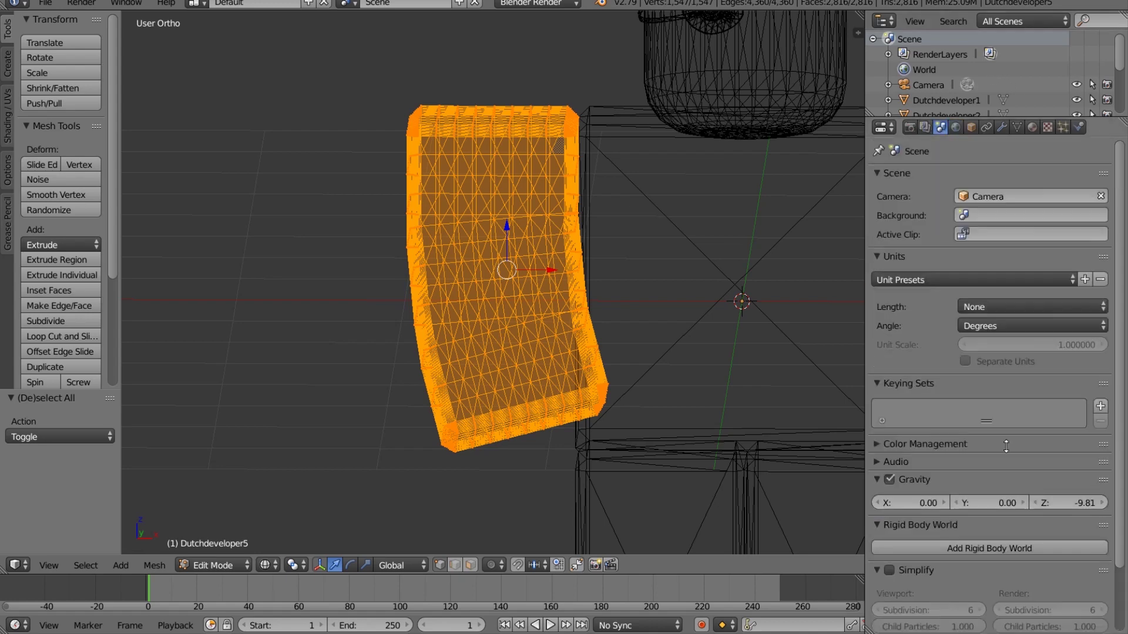
scroll(1004, 388, down, 3)
click(921, 128)
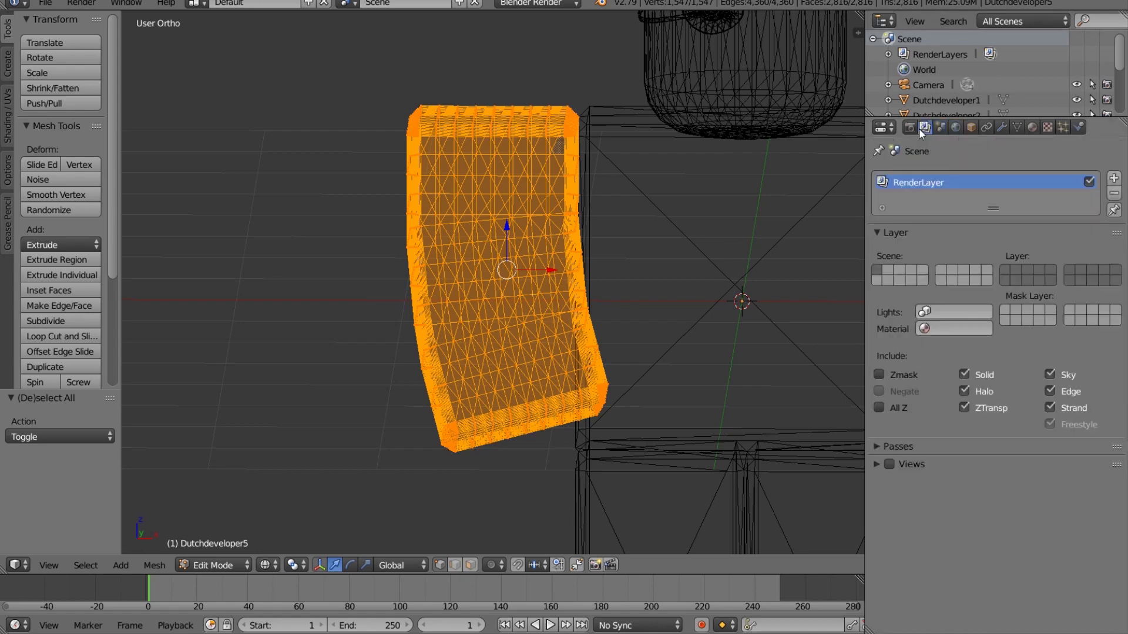
click(976, 126)
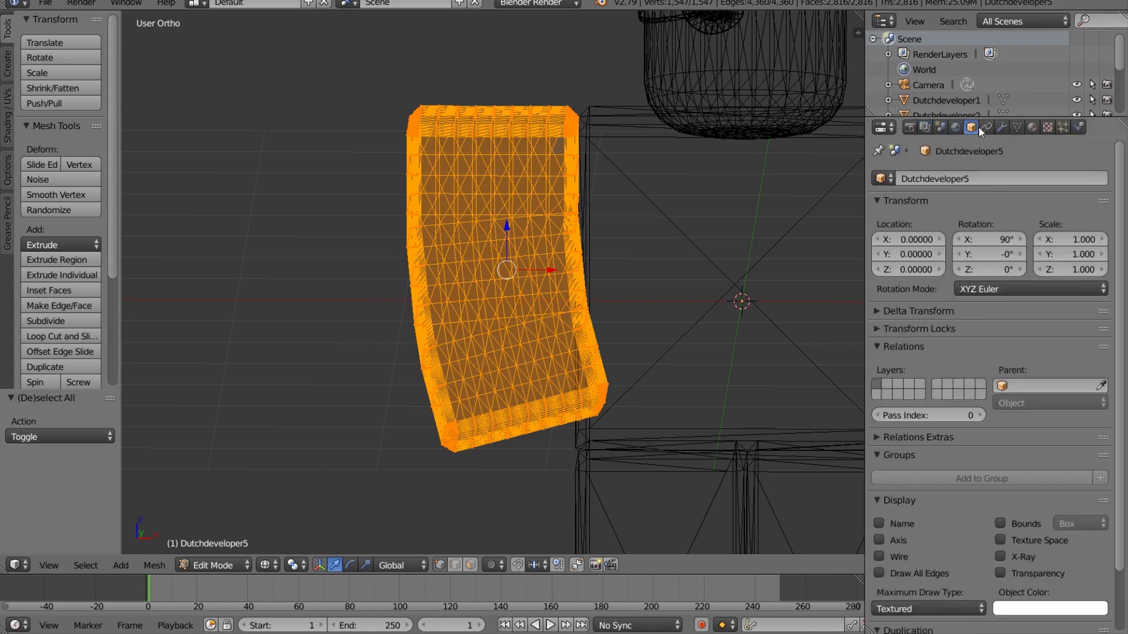
click(988, 127)
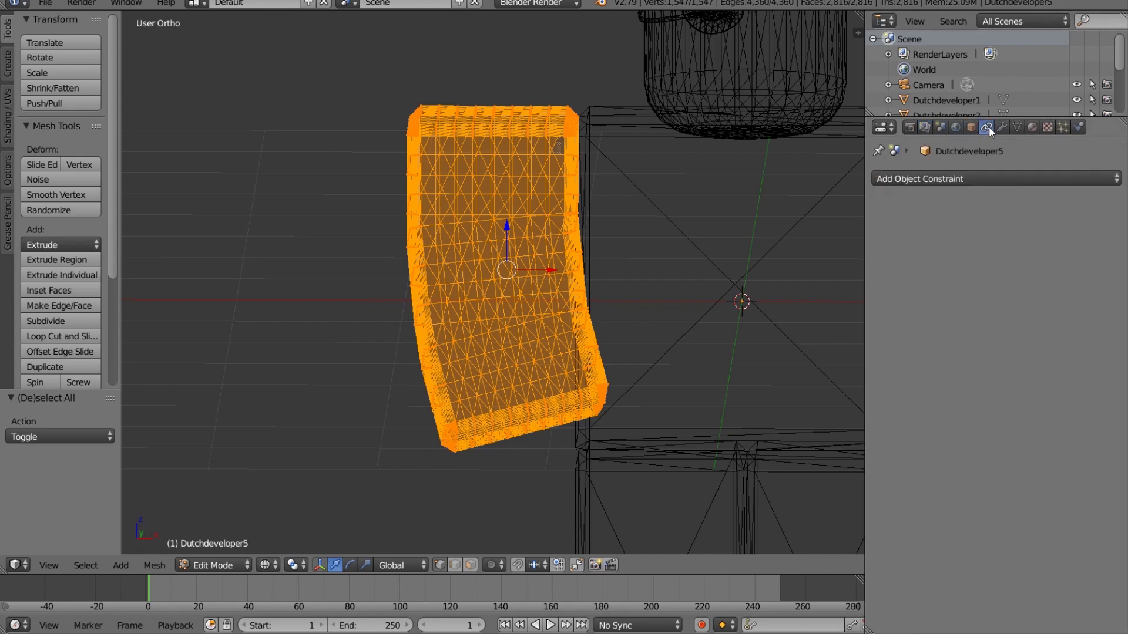
click(1002, 127)
click(1017, 127)
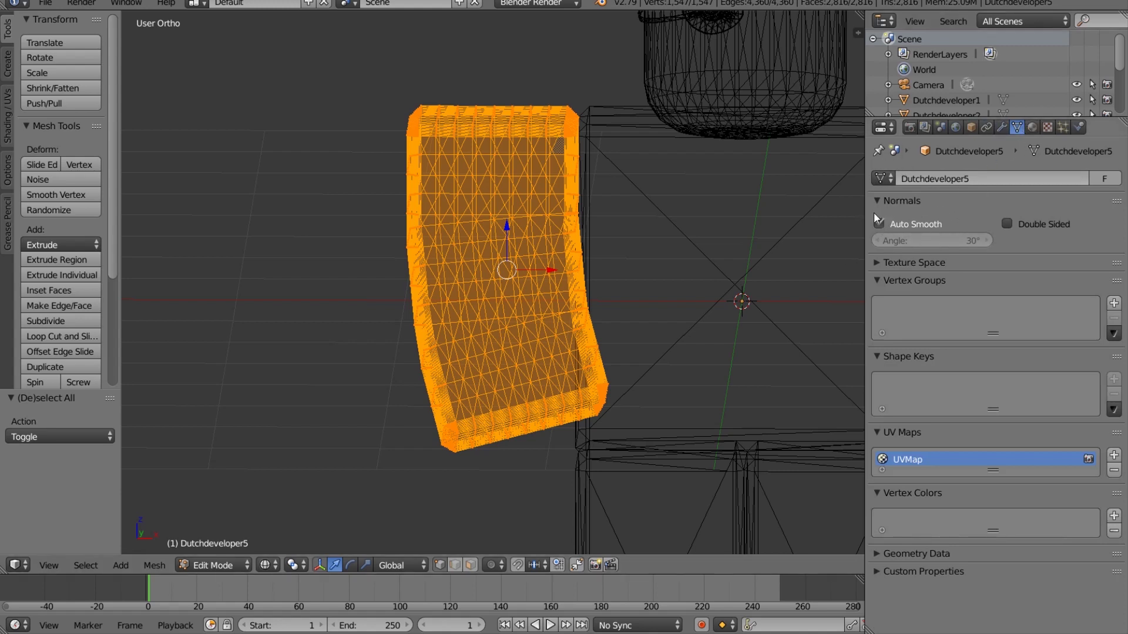
key(a)
key(z)
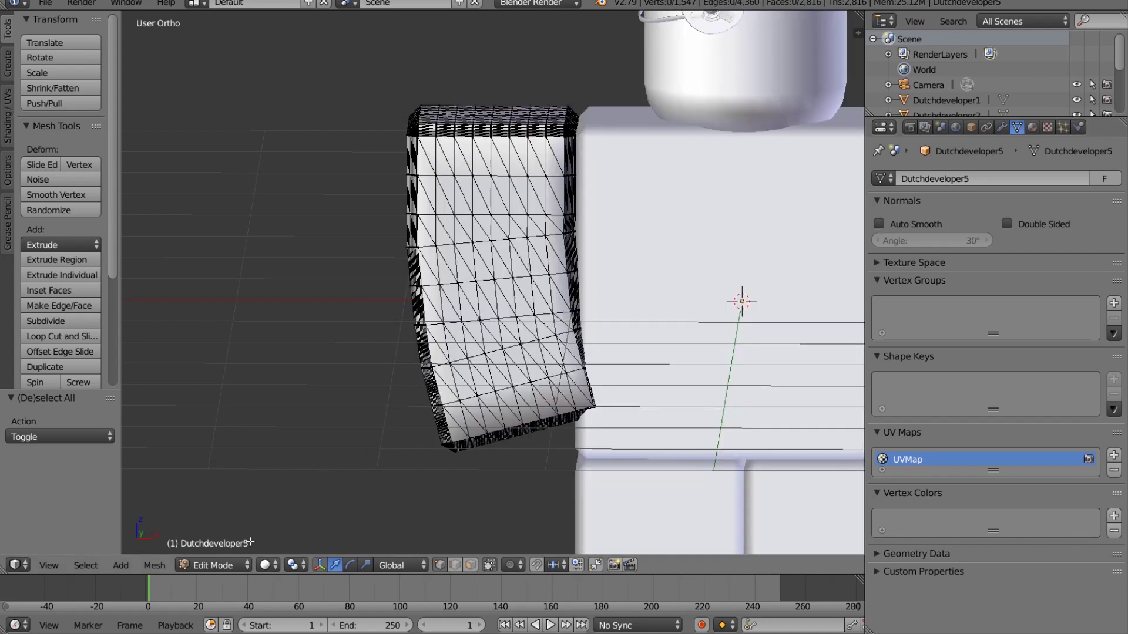
click(266, 565)
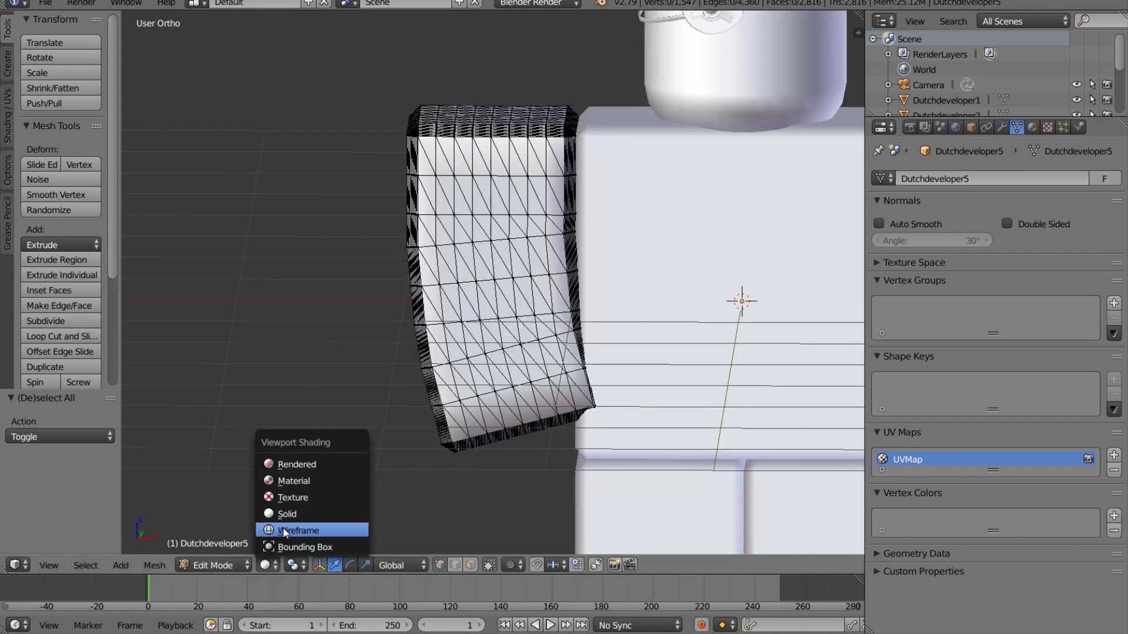
click(305, 506)
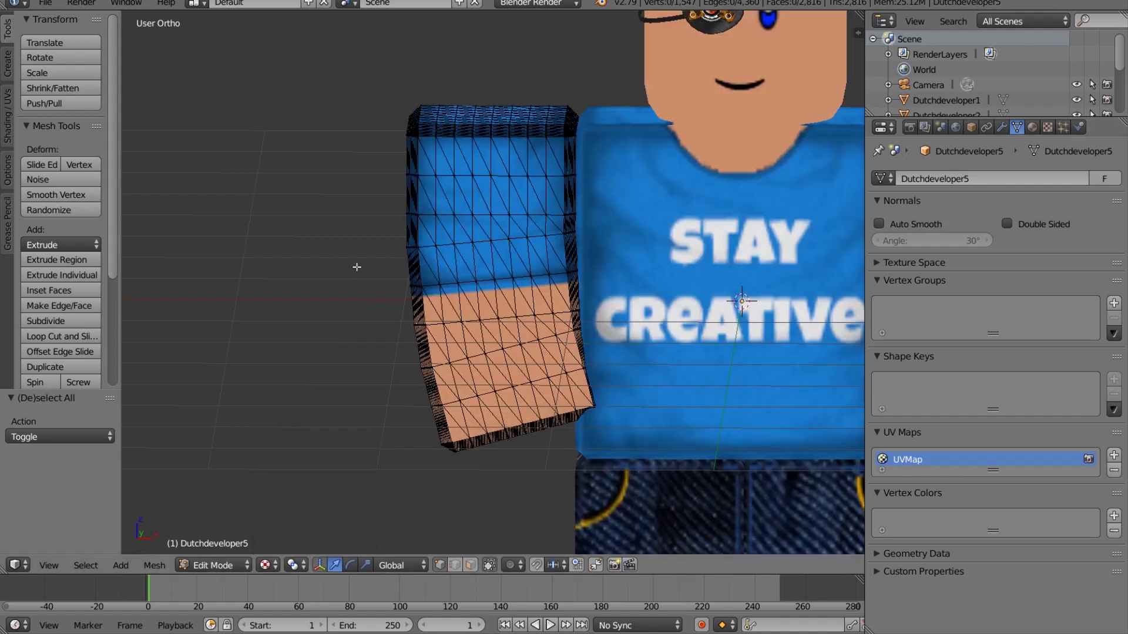
click(879, 224)
click(877, 225)
key(z)
key(z)
key(b)
drag(375, 86, 616, 461)
key(z)
key(z)
click(267, 565)
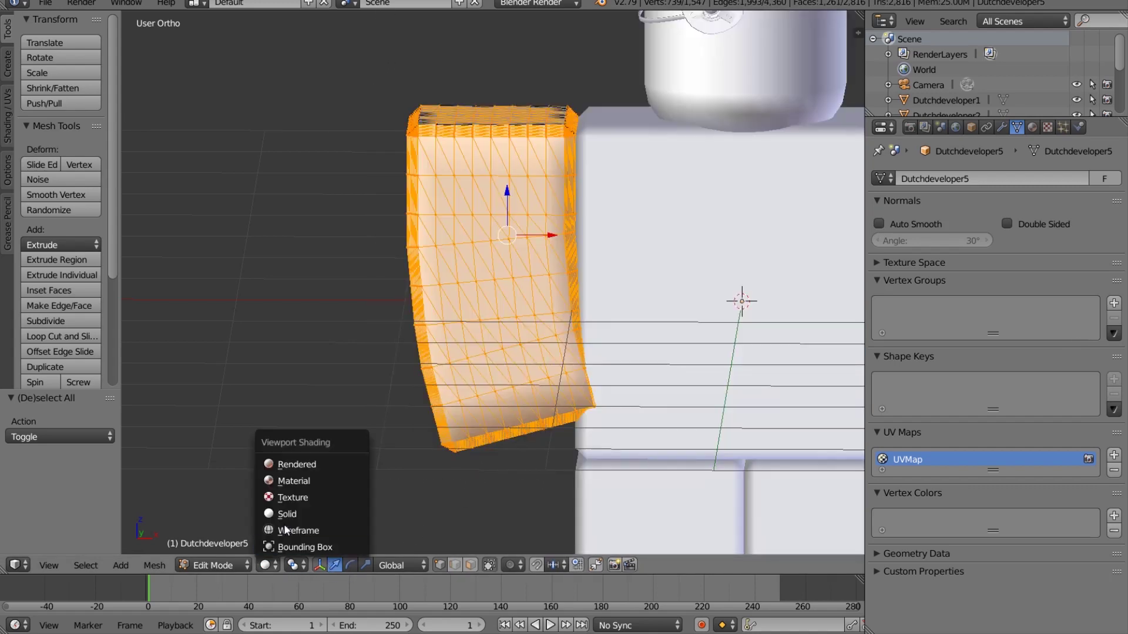
click(295, 499)
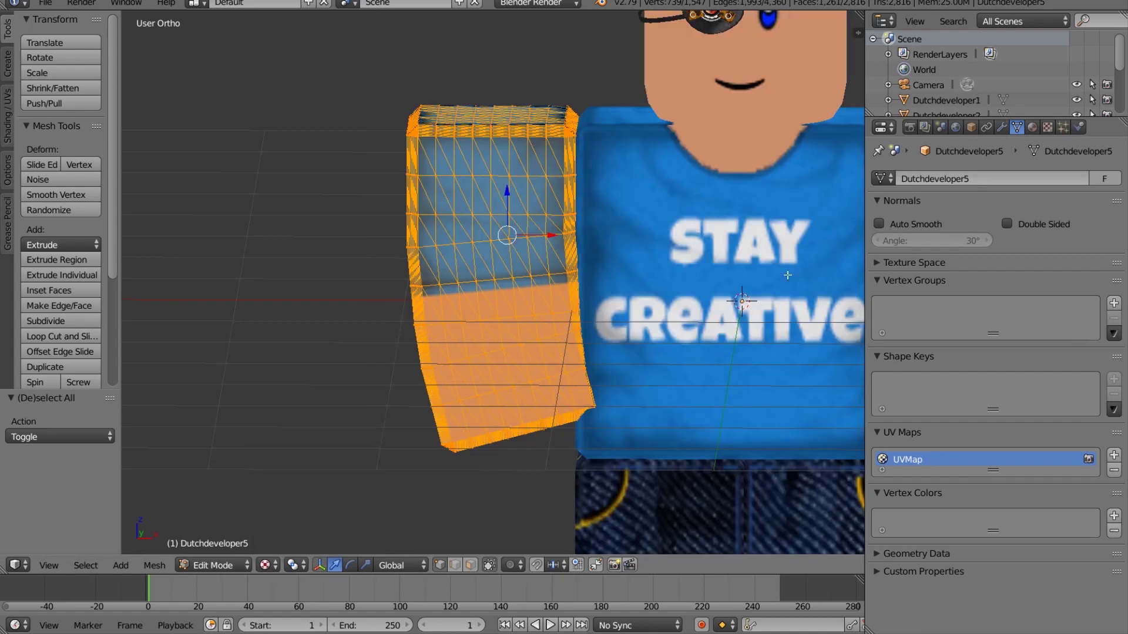
click(879, 224)
click(878, 223)
key(z)
key(z)
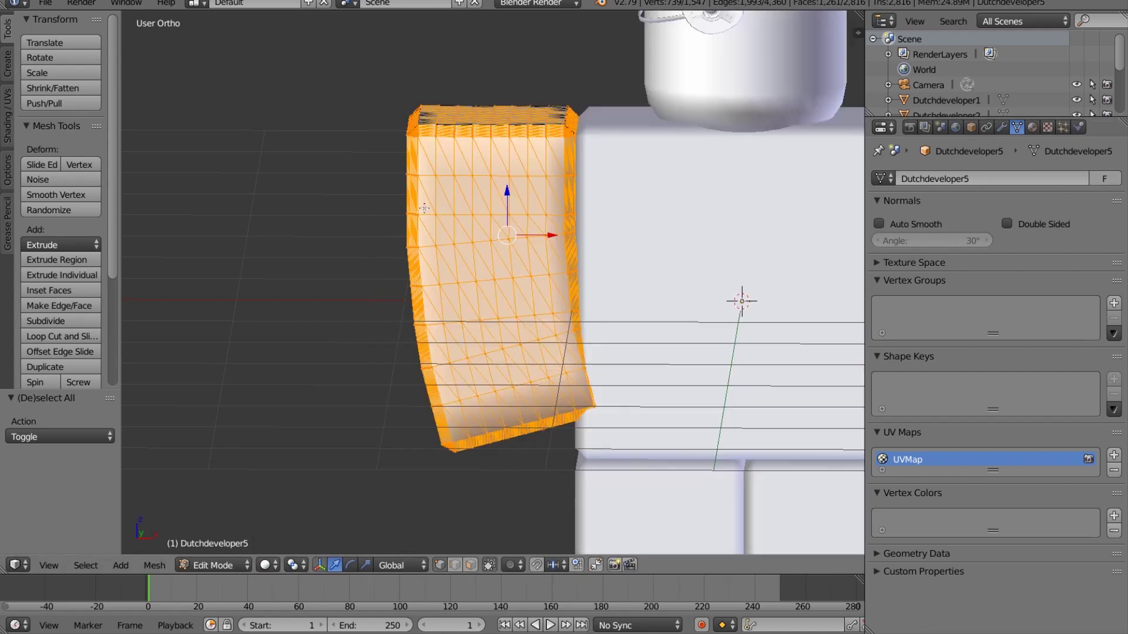
key(a)
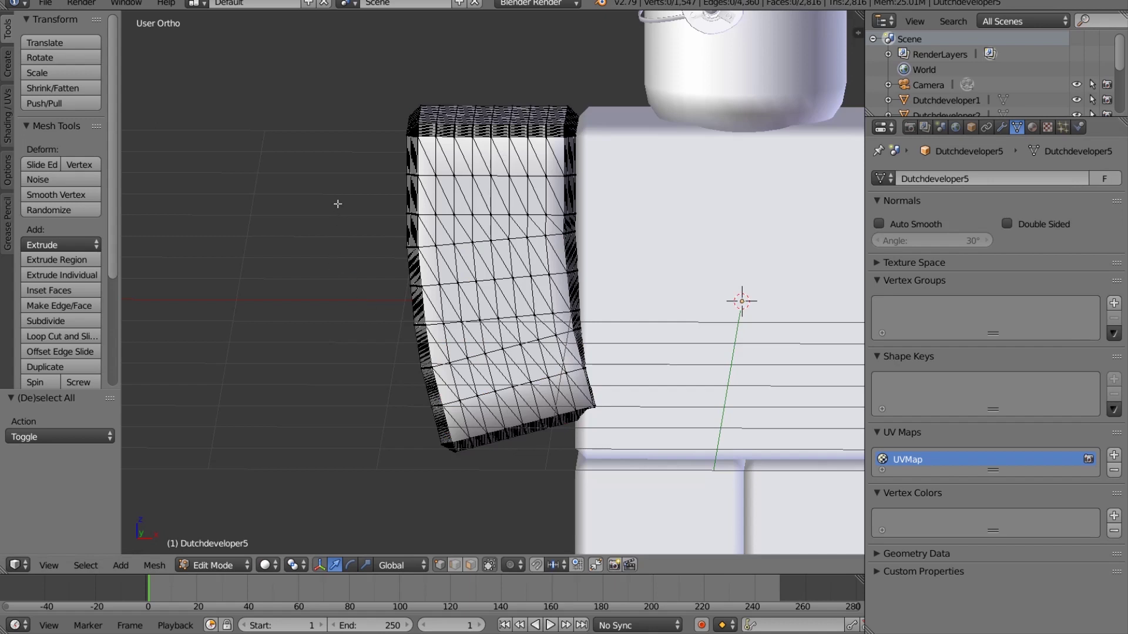
scroll(344, 190, down, 4)
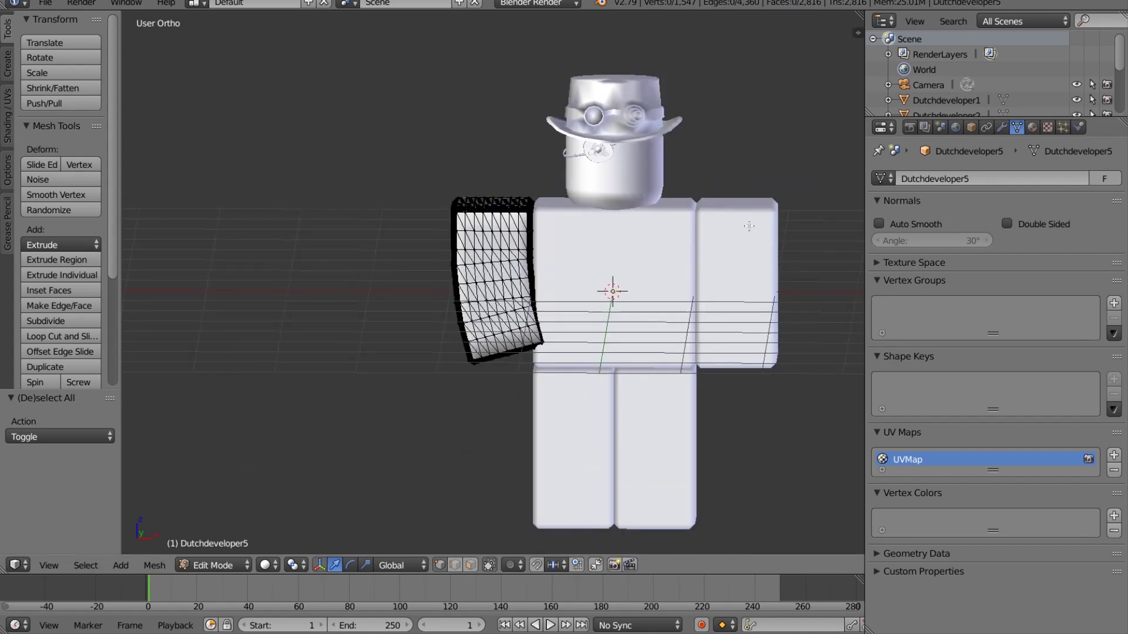
Return to Object Mode, select the right arm, frame it and move it against the torso
click(216, 565)
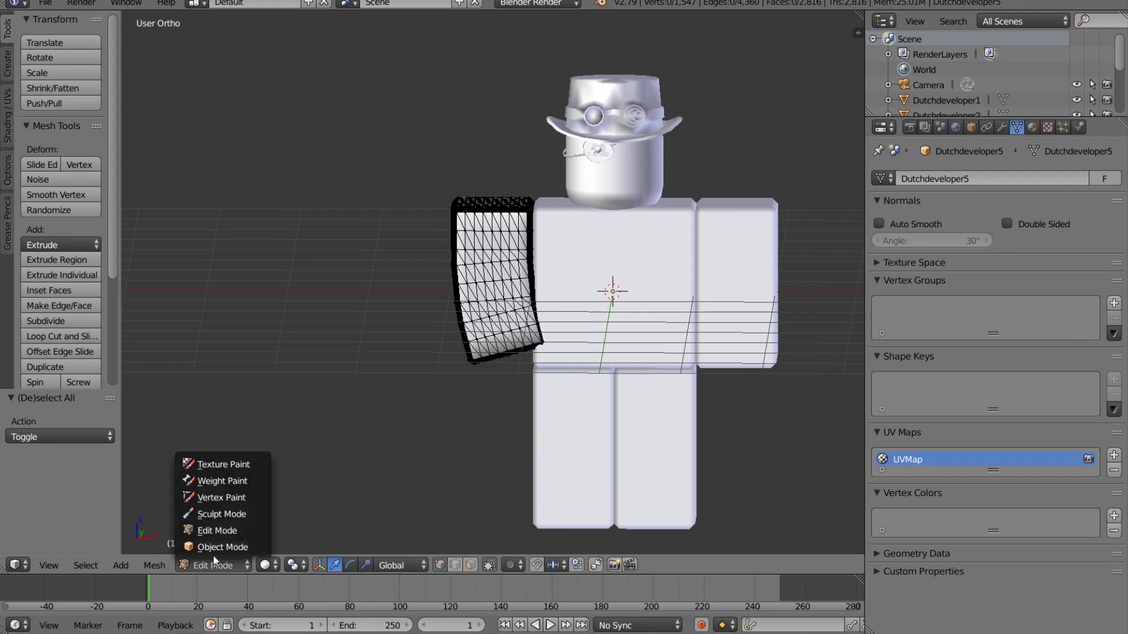
click(218, 547)
key(a)
right_click(724, 279)
key(KP_Decimal)
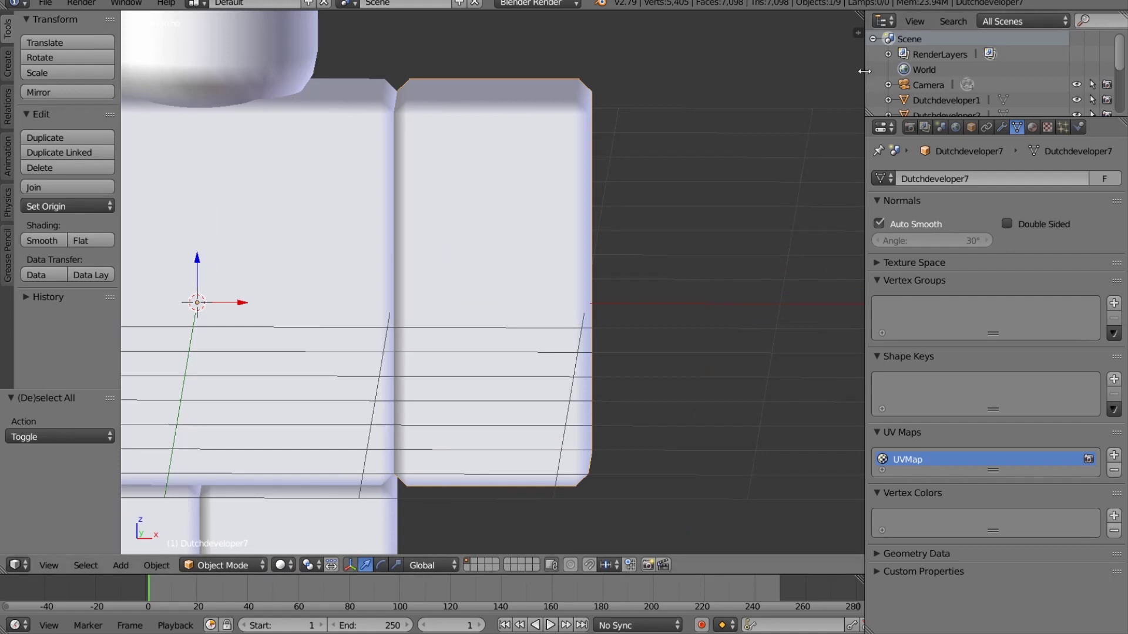
key(g)
click(149, 73)
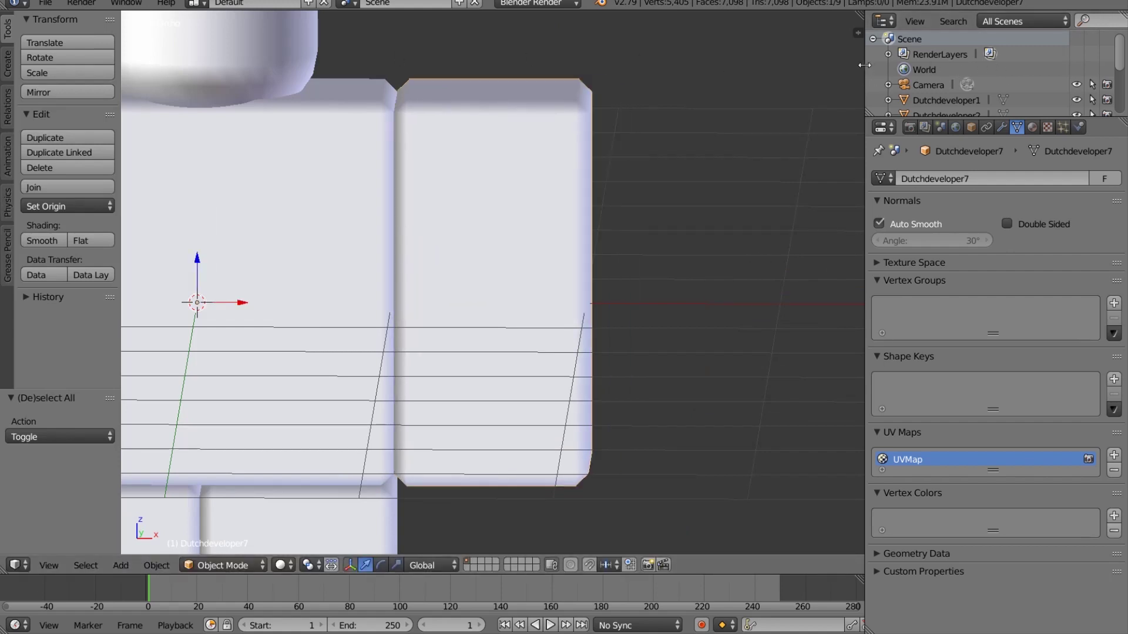
Widen the 3D view, enter Edit Mode in front wireframe view and subdivide the arm once
drag(865, 64, 915, 64)
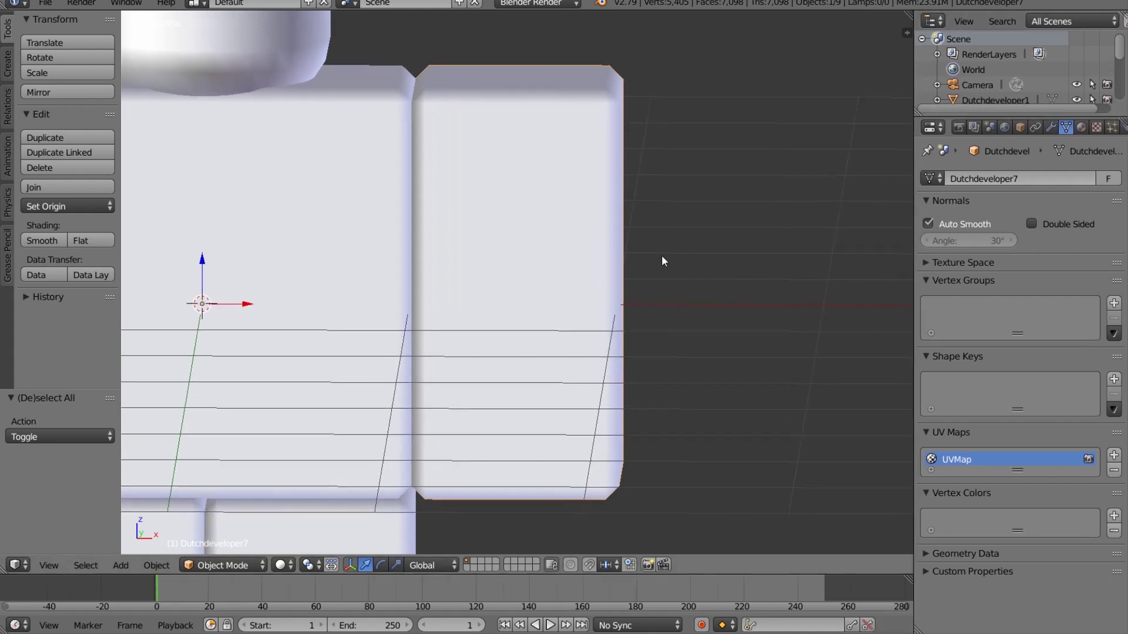
scroll(662, 257, down, 1)
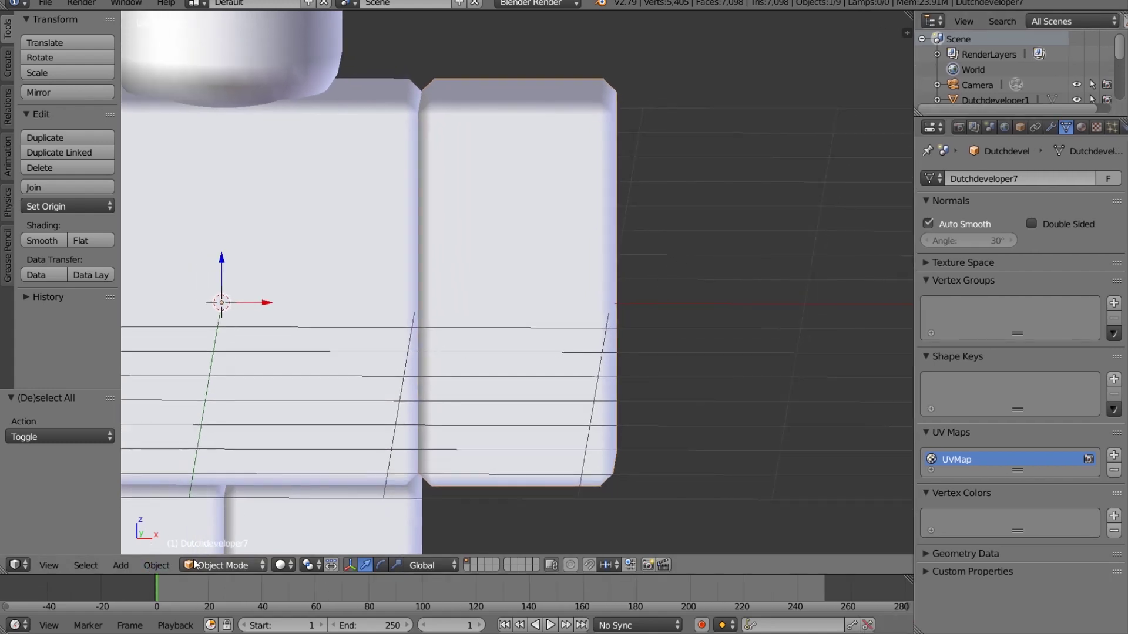
click(223, 565)
click(206, 533)
key(KP_1)
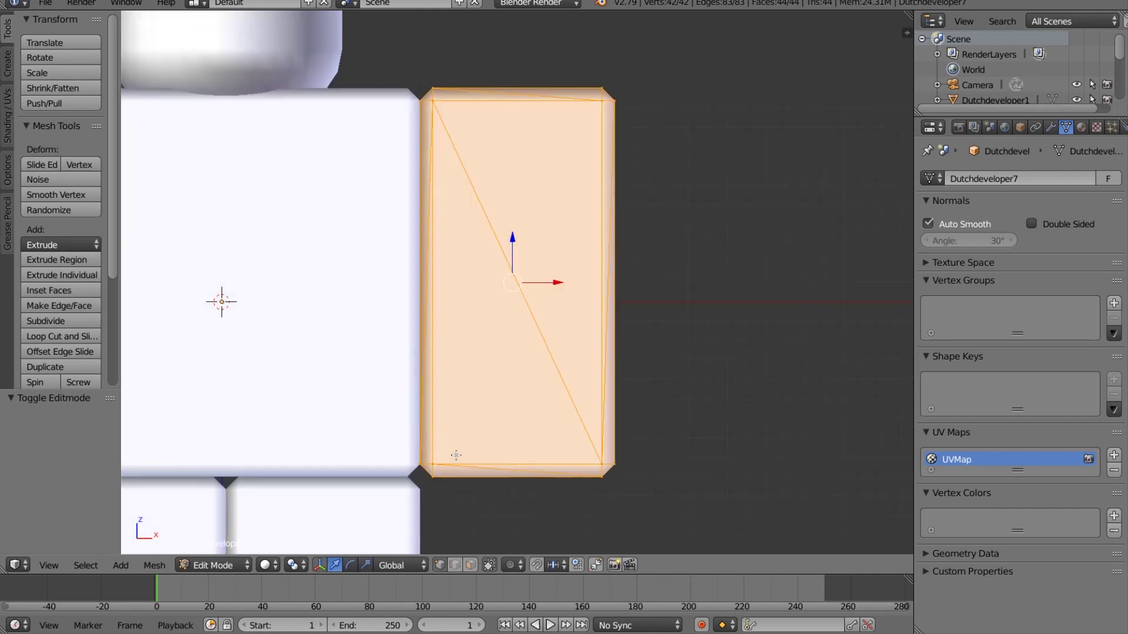
key(z)
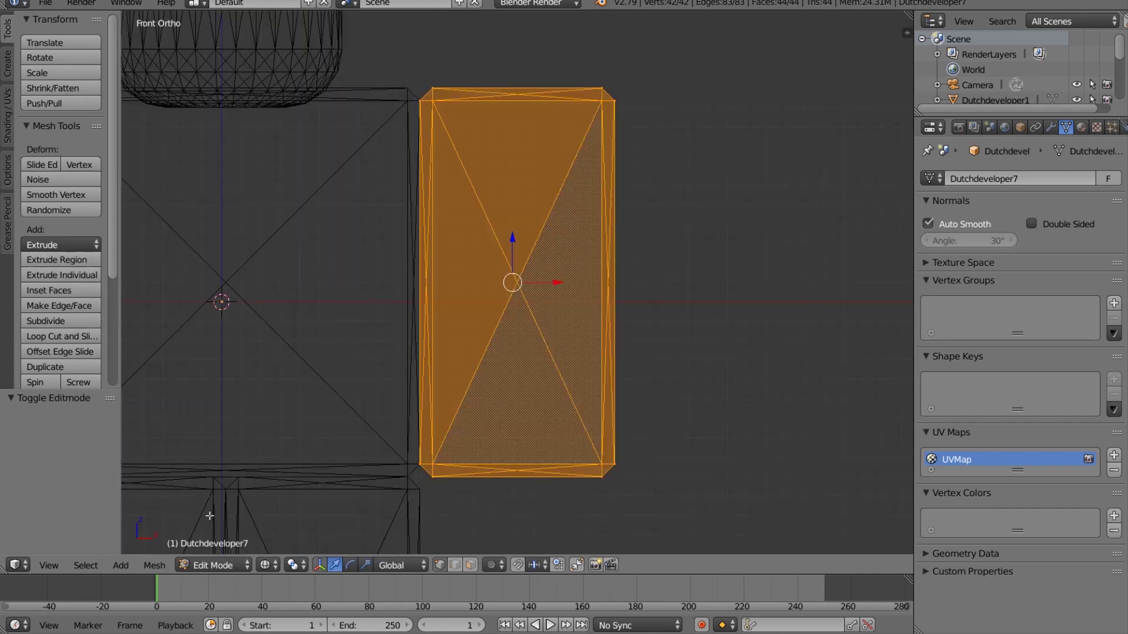
click(47, 317)
Subdivide the arm twice more, then tilt its lower part slightly and shift it up and left
click(47, 314)
click(47, 314)
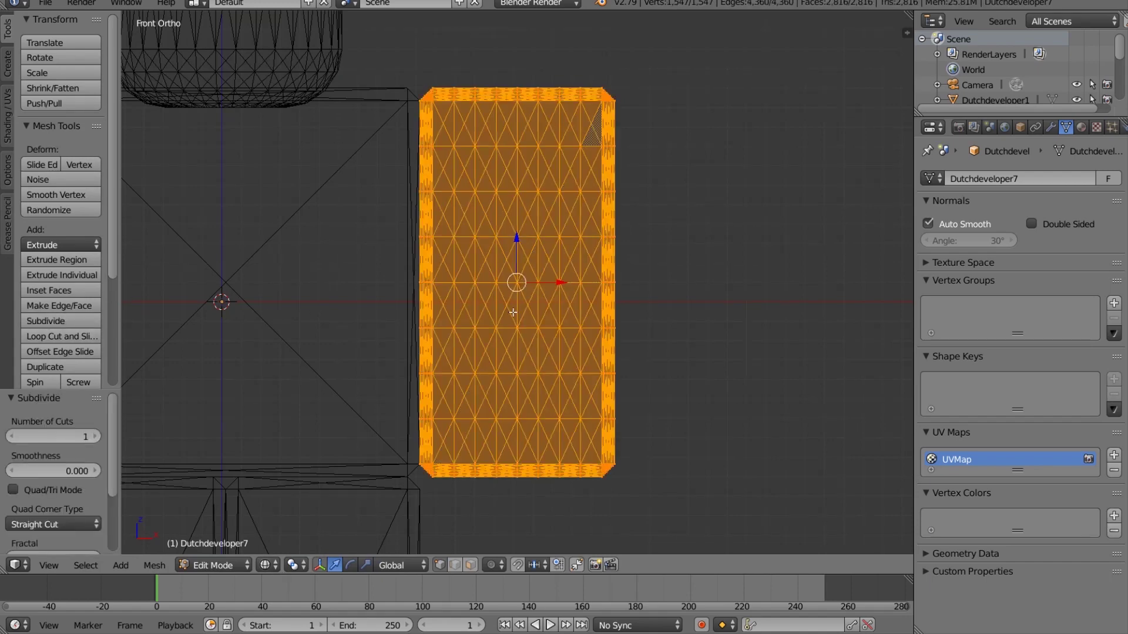
key(z)
key(z)
key(a)
key(b)
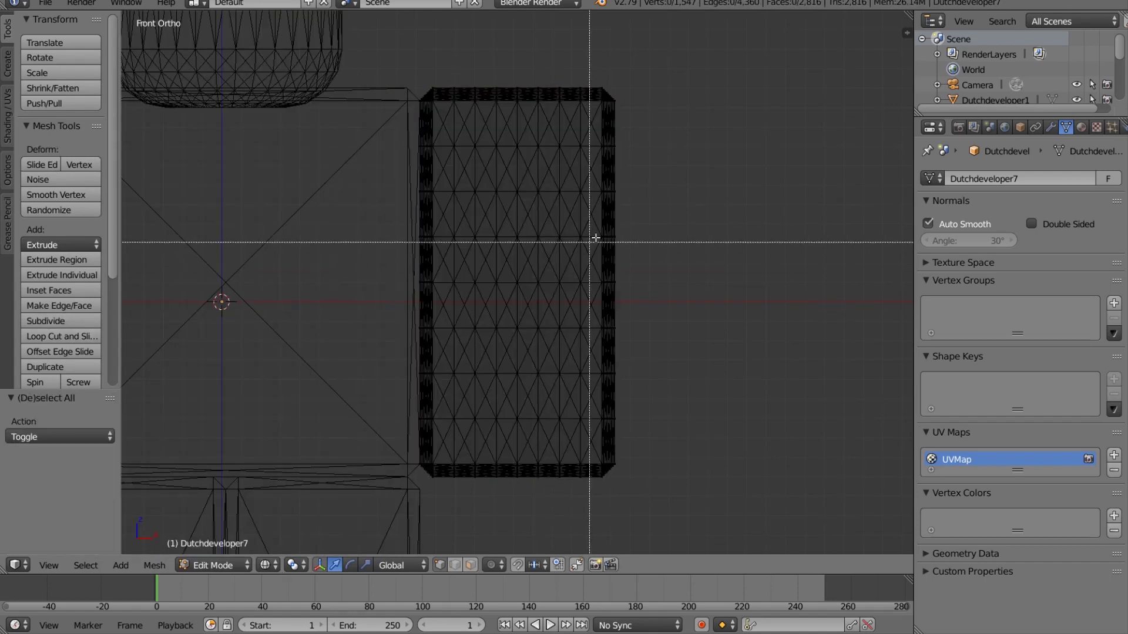
drag(672, 208, 335, 516)
key(r)
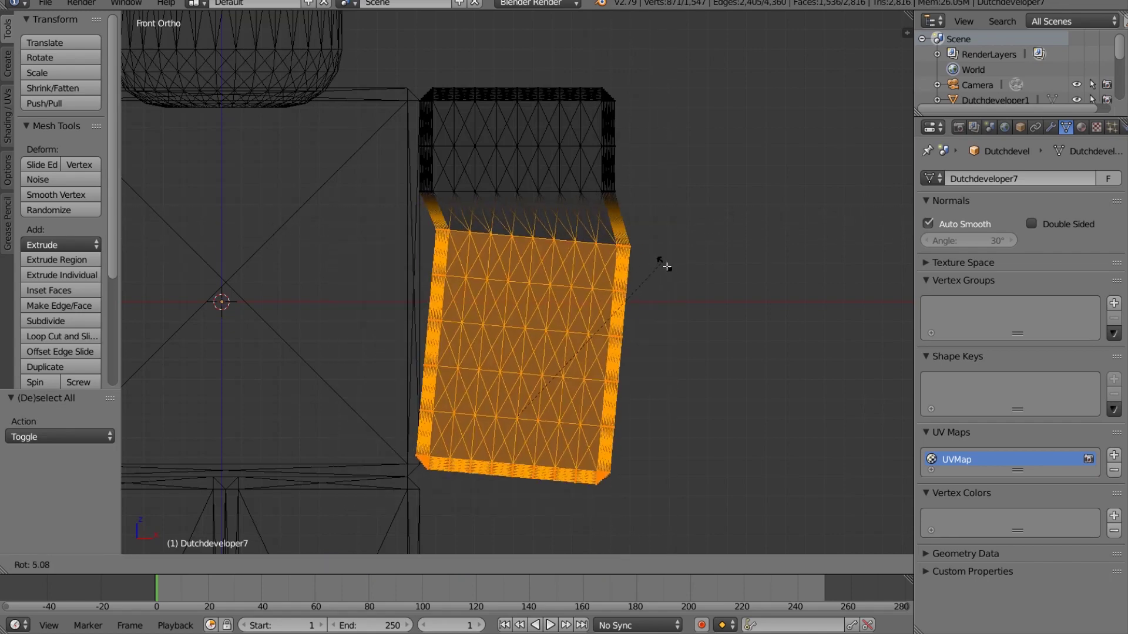
click(655, 264)
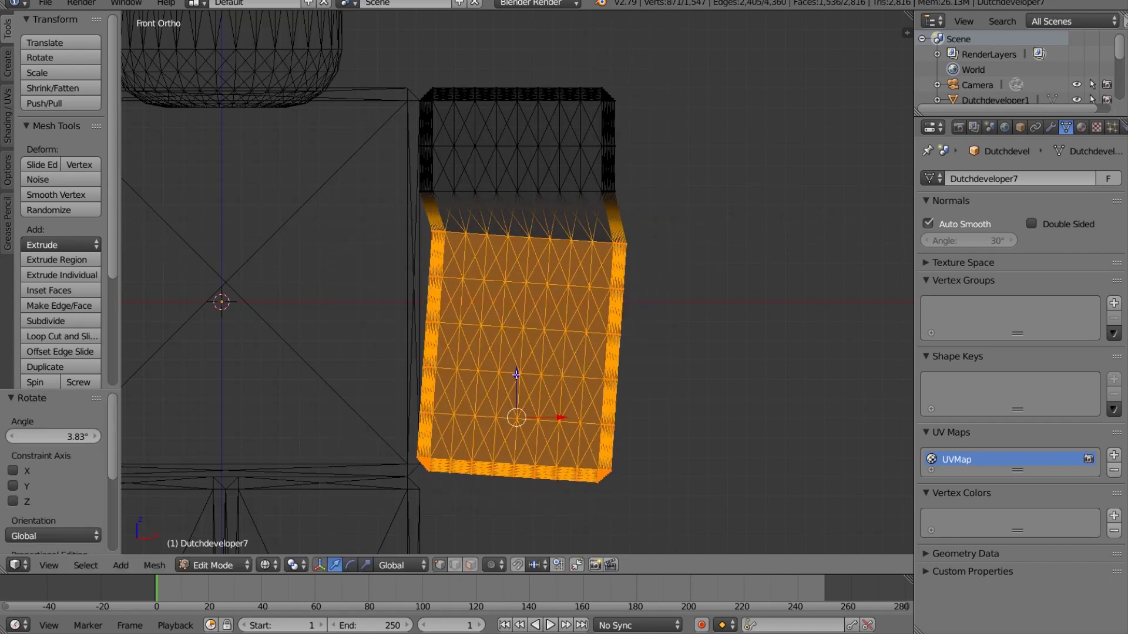
drag(516, 374, 517, 361)
drag(553, 406, 540, 405)
Reselect the lower arm, tilt it 7.27° and shift it left along X
key(a)
drag(594, 433, 672, 486)
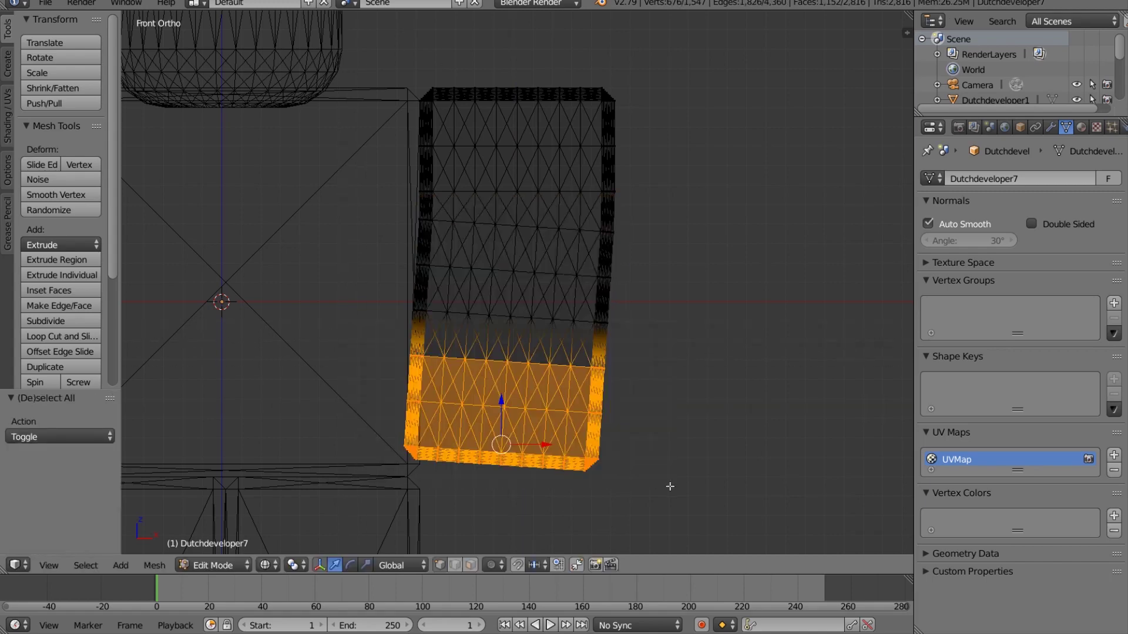
key(r)
click(608, 418)
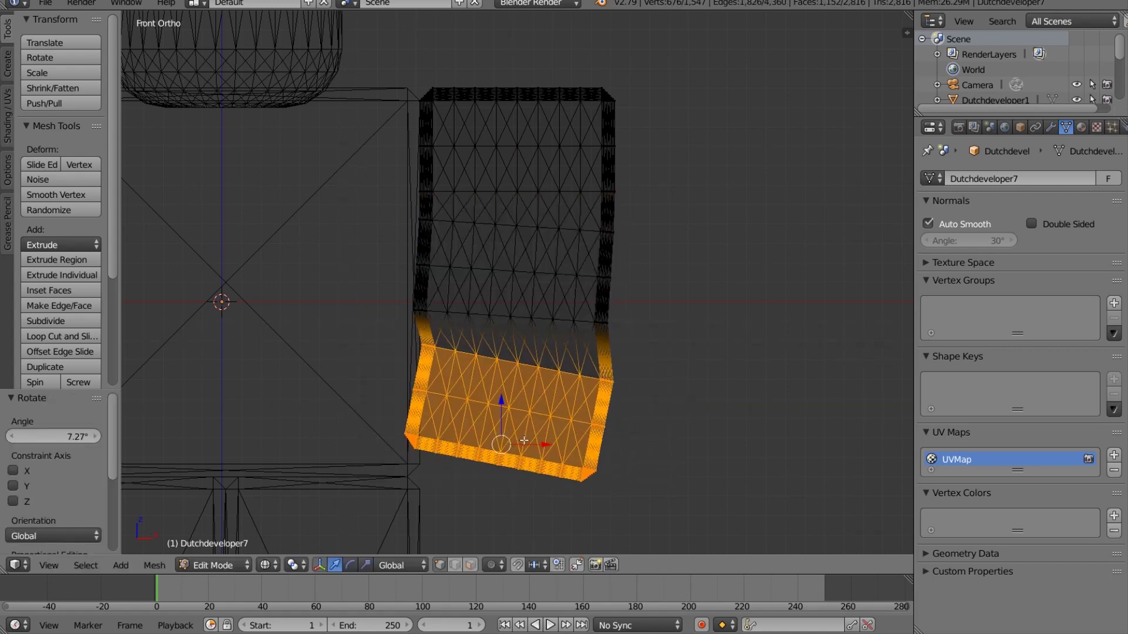
drag(525, 439, 519, 439)
Select the whole arm mesh, undoing an accidental extrusion and cancelling a stray rotation
key(a)
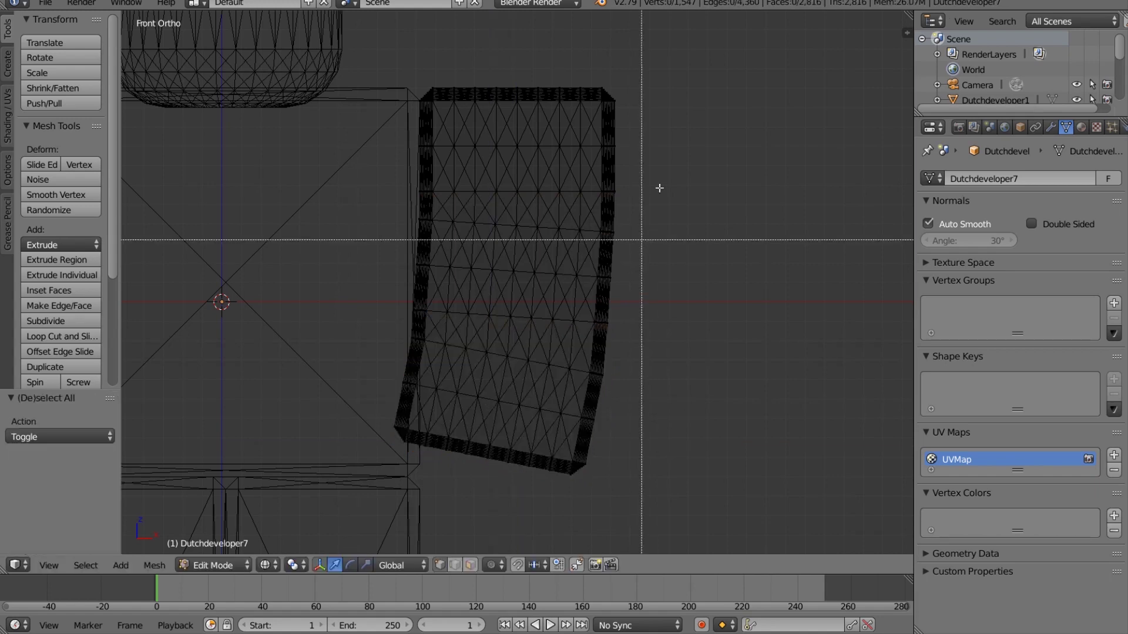
drag(649, 175, 370, 481)
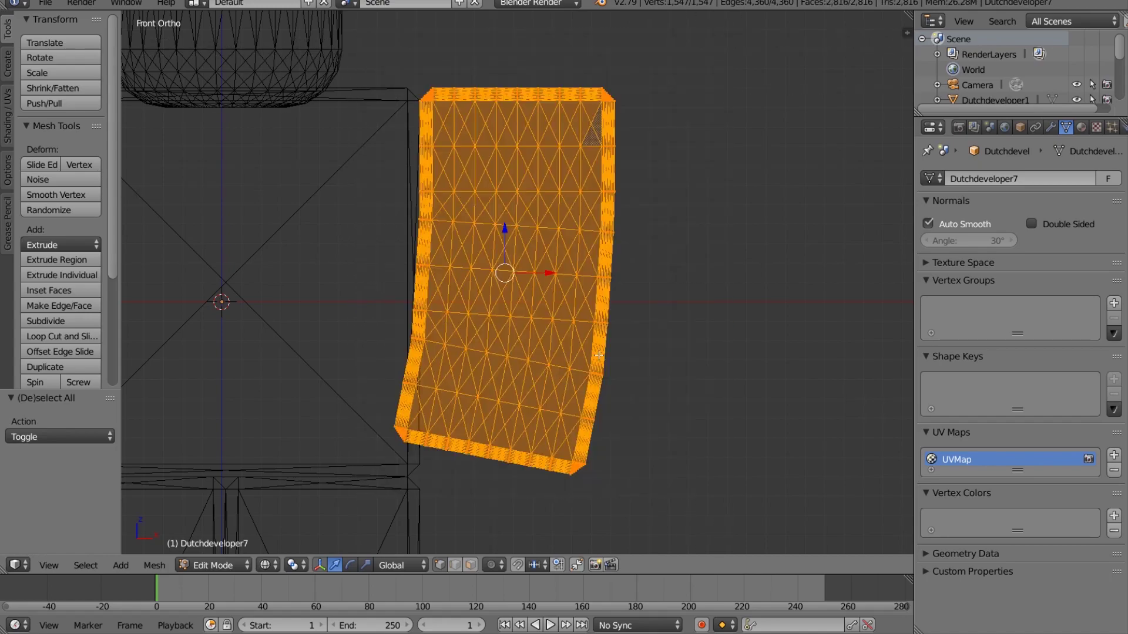
key(e)
right_click(712, 273)
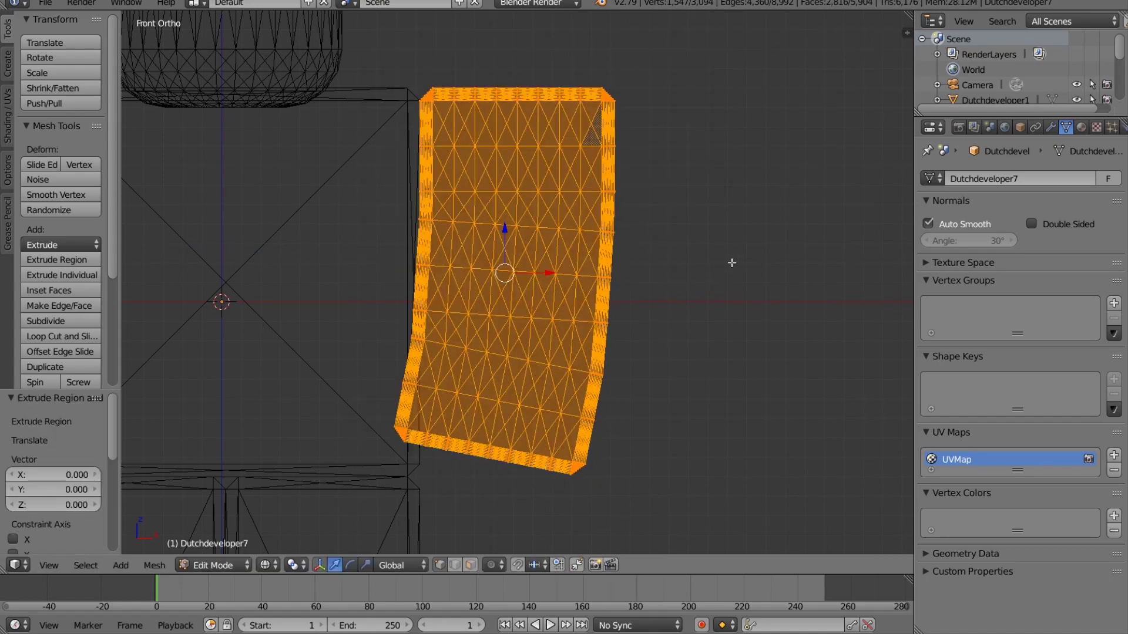
key(r)
key(z)
key(z)
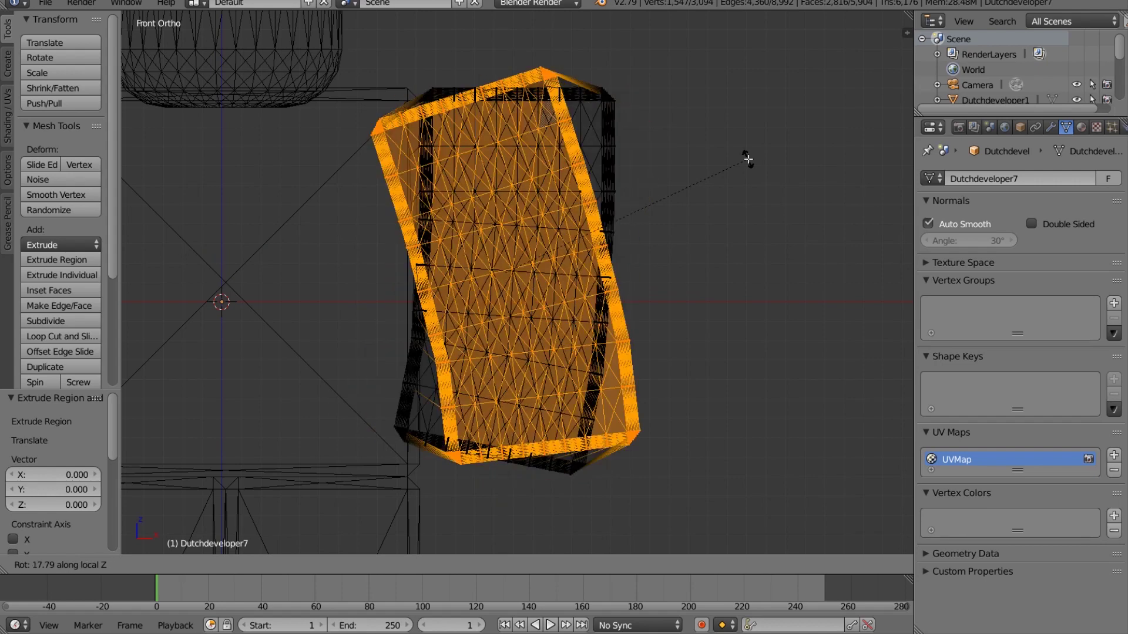
right_click(748, 159)
key(ctrl+z)
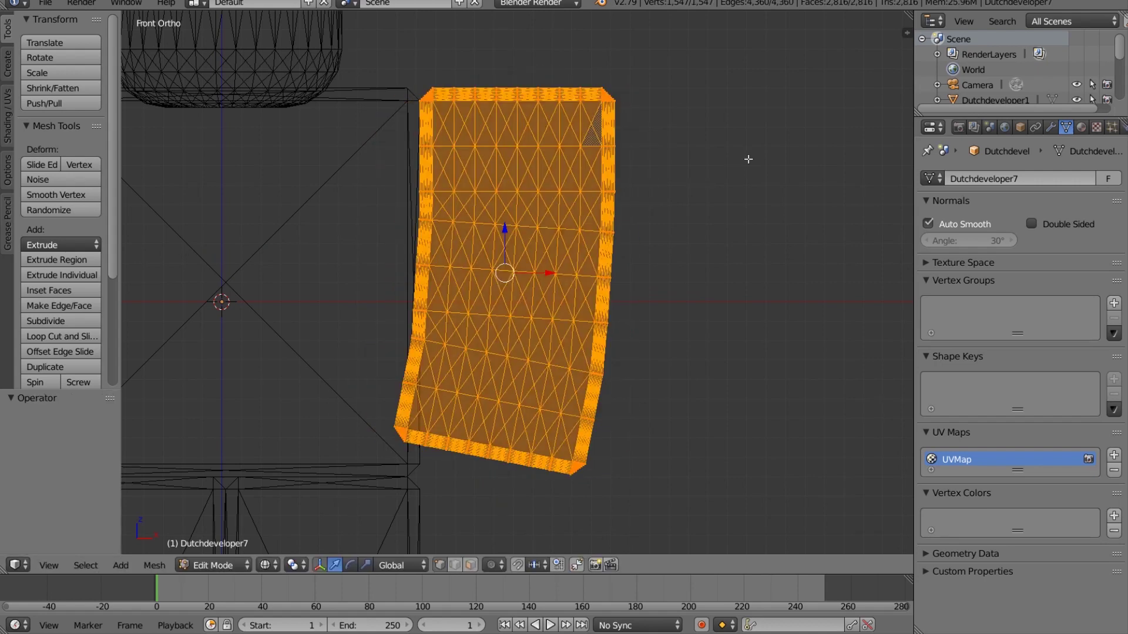
Tilt the whole arm -10.4°, raise it along Z, shift it right and rotate it further
key(r)
click(763, 113)
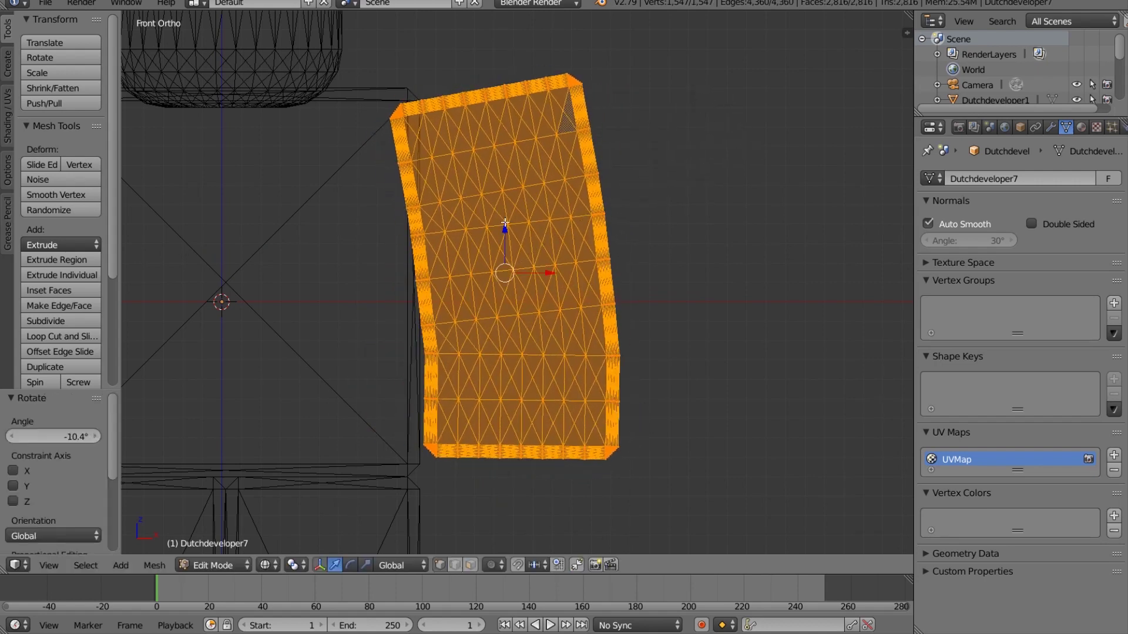
drag(502, 233, 503, 222)
drag(521, 259, 721, 274)
key(r)
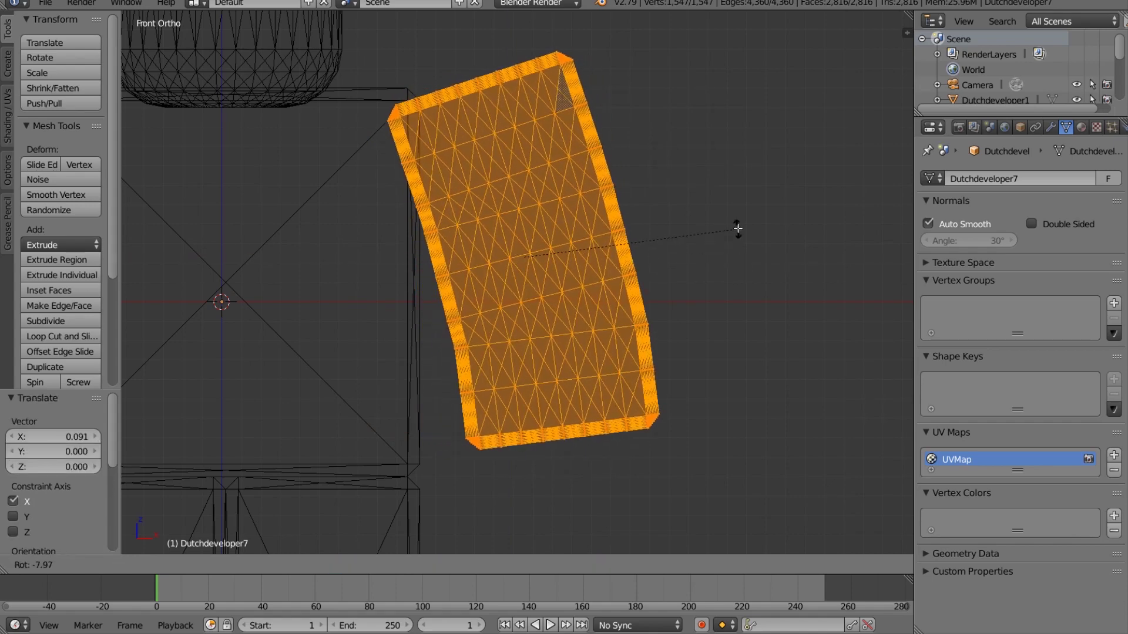
click(735, 235)
Select the arm's lower half again, rotate it 4.5° and slide it left along X
key(a)
key(b)
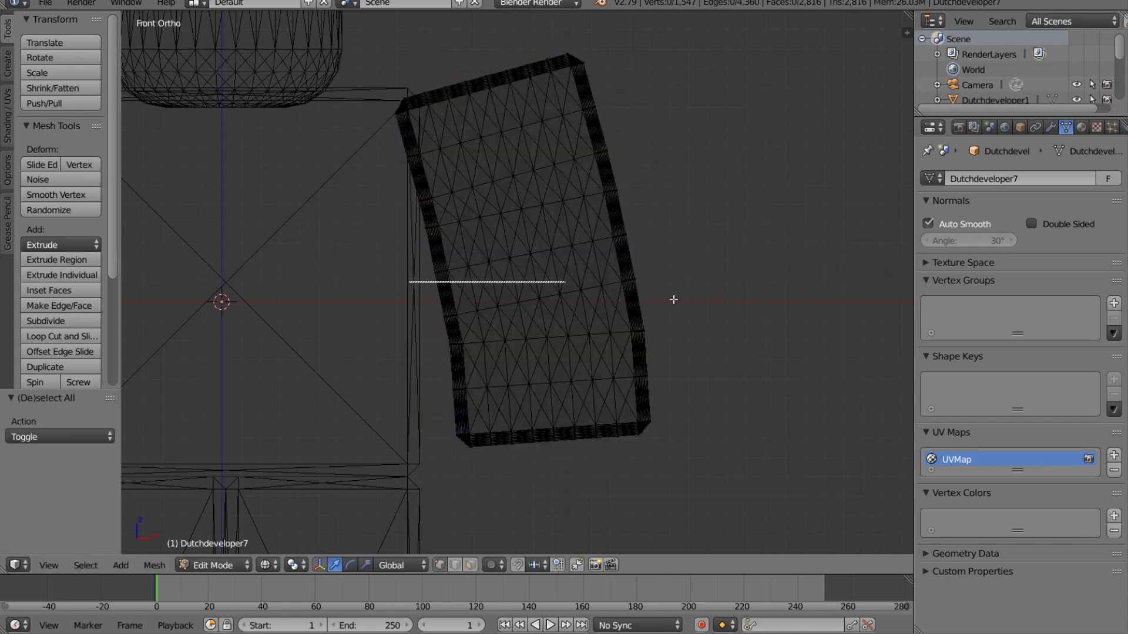
drag(697, 307, 737, 465)
key(b)
drag(574, 252, 649, 322)
key(r)
click(715, 279)
right_click(581, 402)
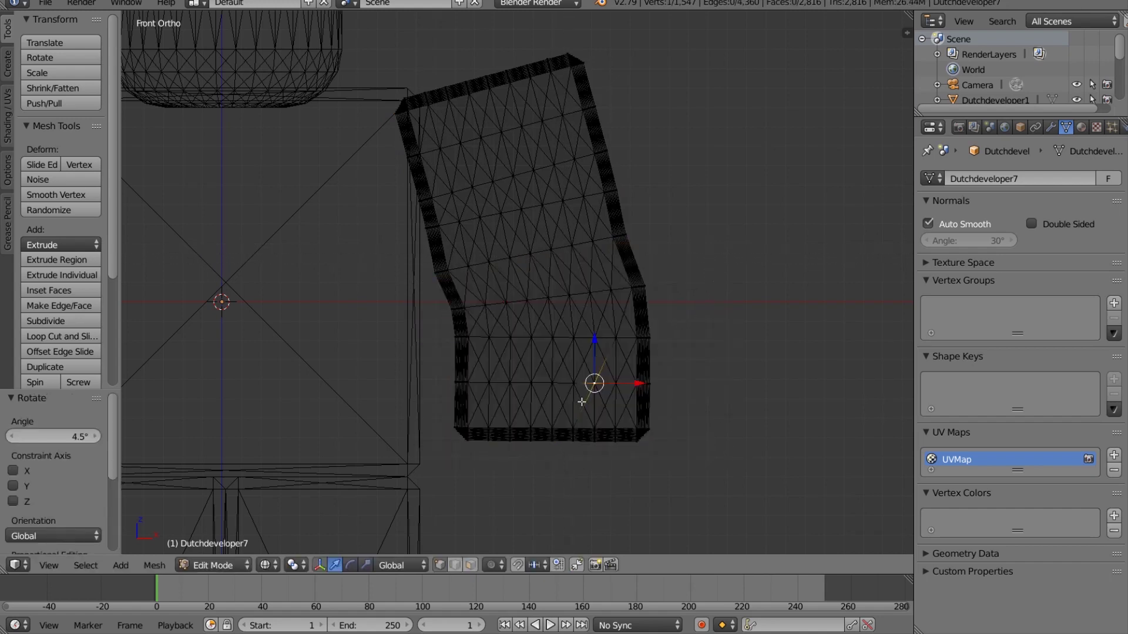
key(ctrl+z)
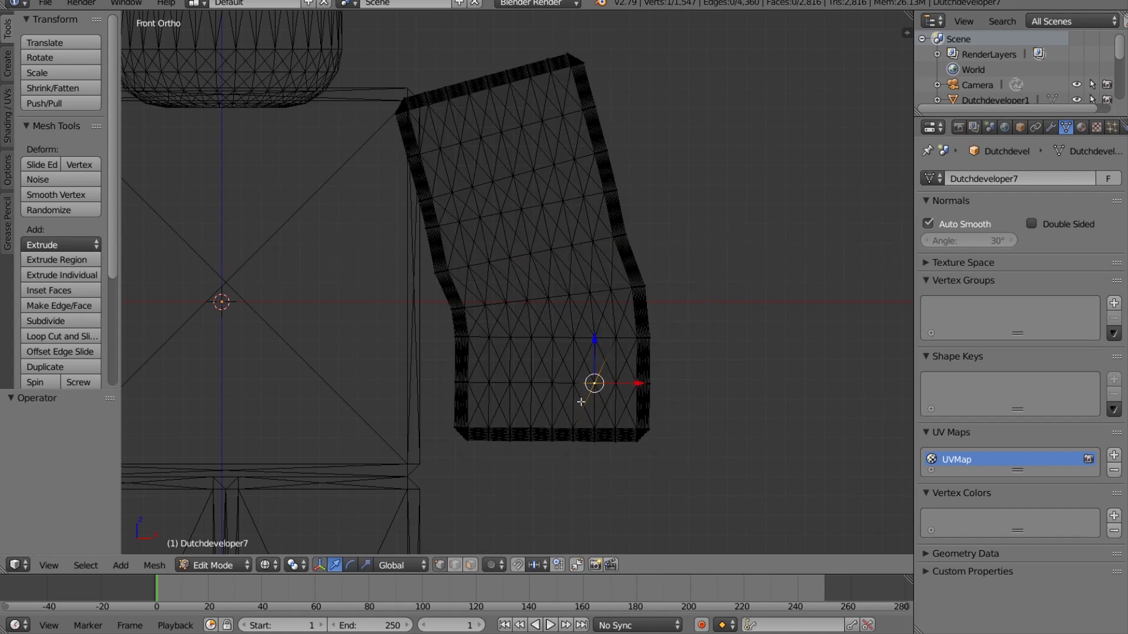
drag(584, 412, 571, 412)
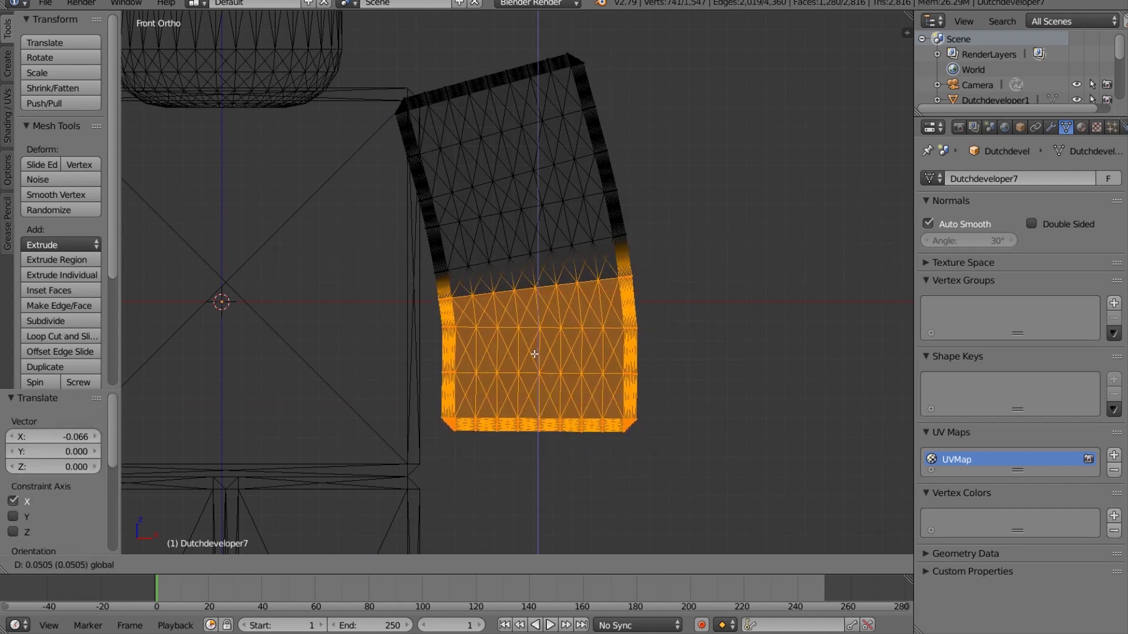
Select the whole arm with L and move it along Z and X into its final position
key(a)
key(b)
key(Escape)
key(l)
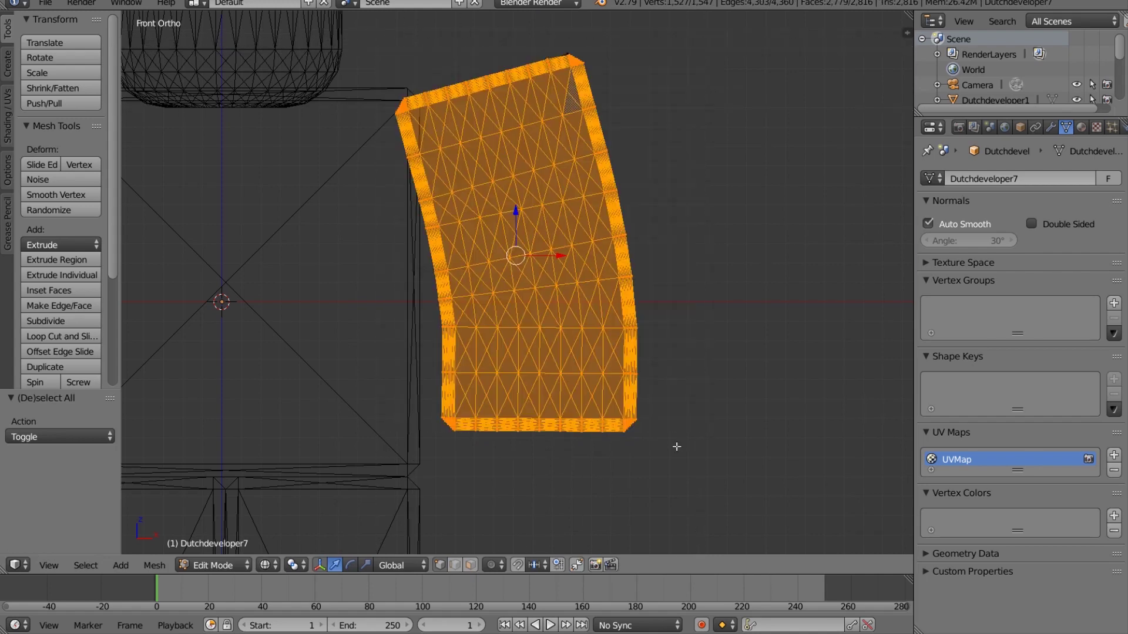
drag(517, 210, 517, 203)
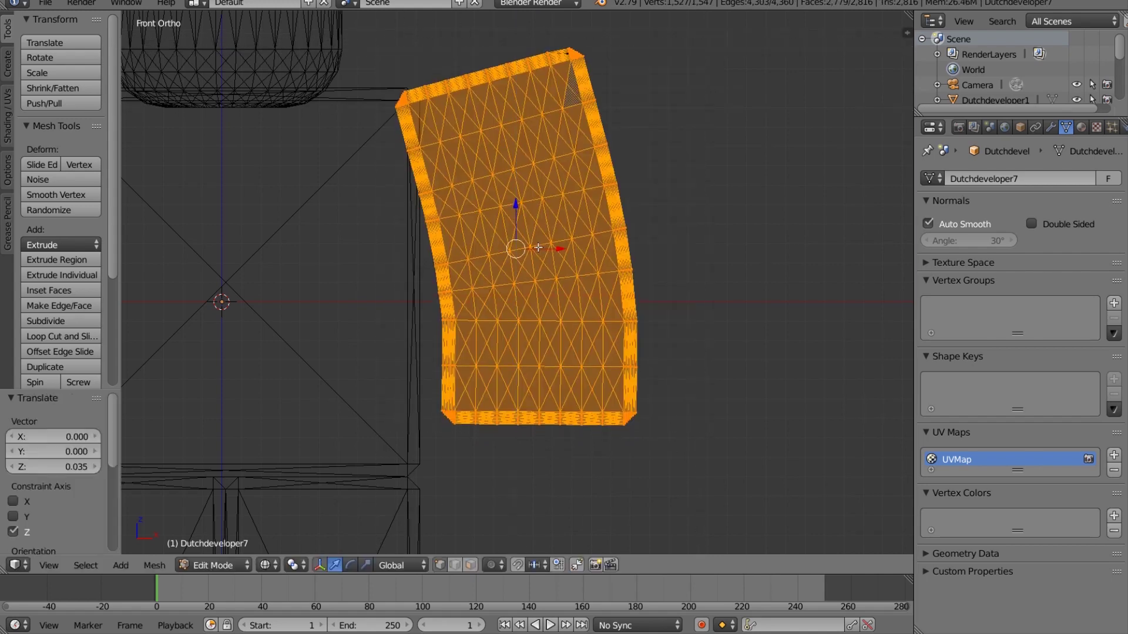
key(g)
click(536, 232)
key(g)
key(z)
click(531, 215)
key(a)
scroll(554, 159, down, 5)
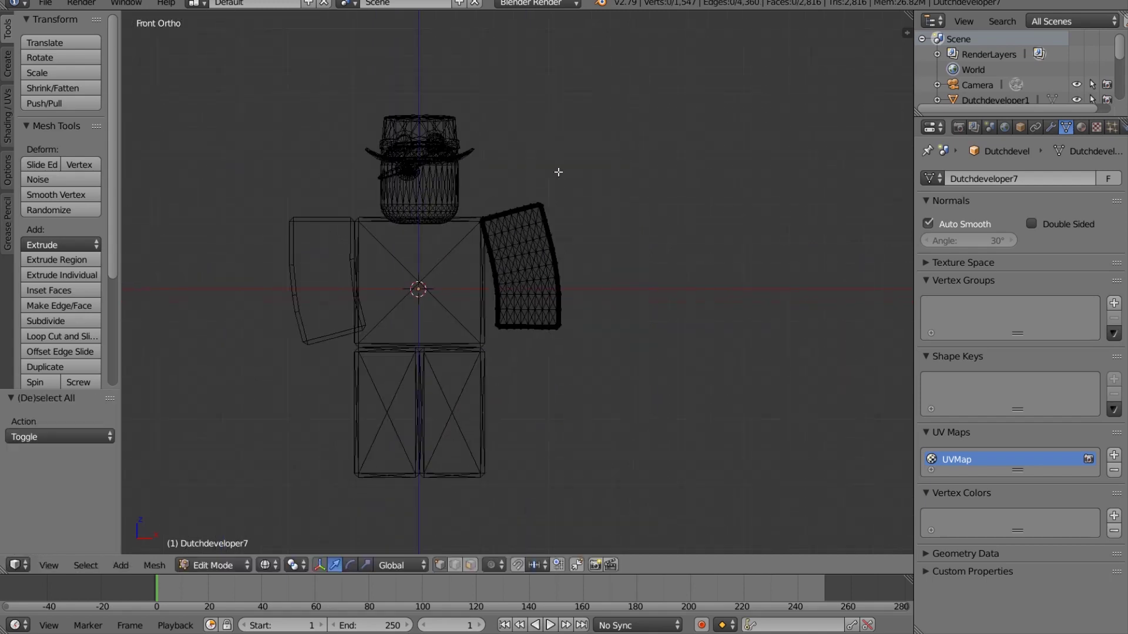
Return to Object Mode, select the left arm, and box-select its whole mesh in Edit Mode
click(214, 566)
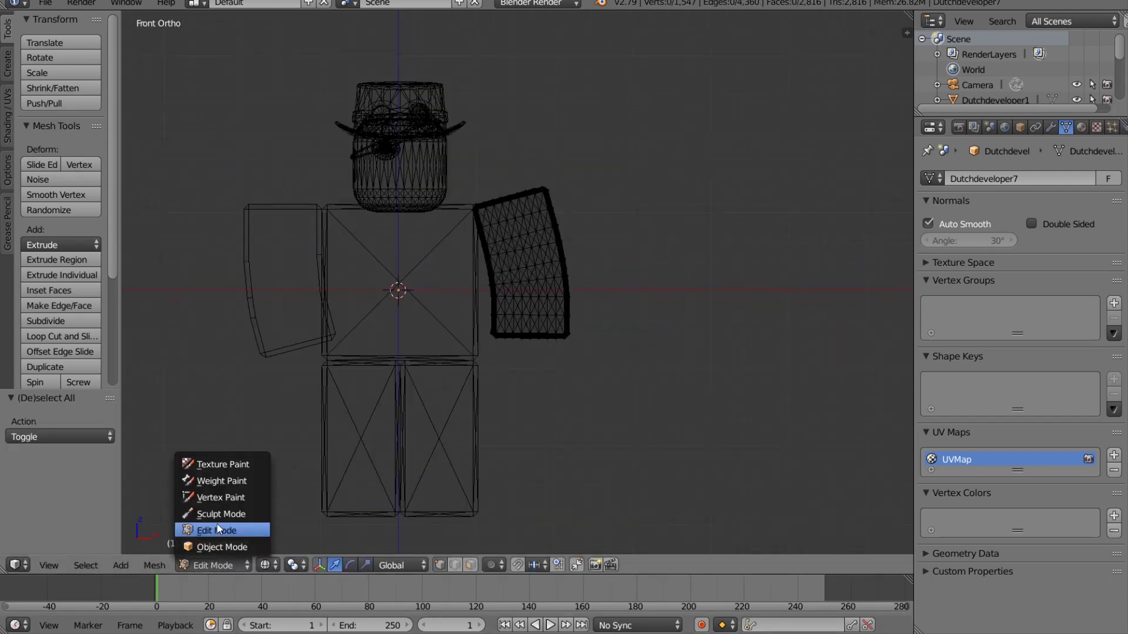
click(216, 547)
key(a)
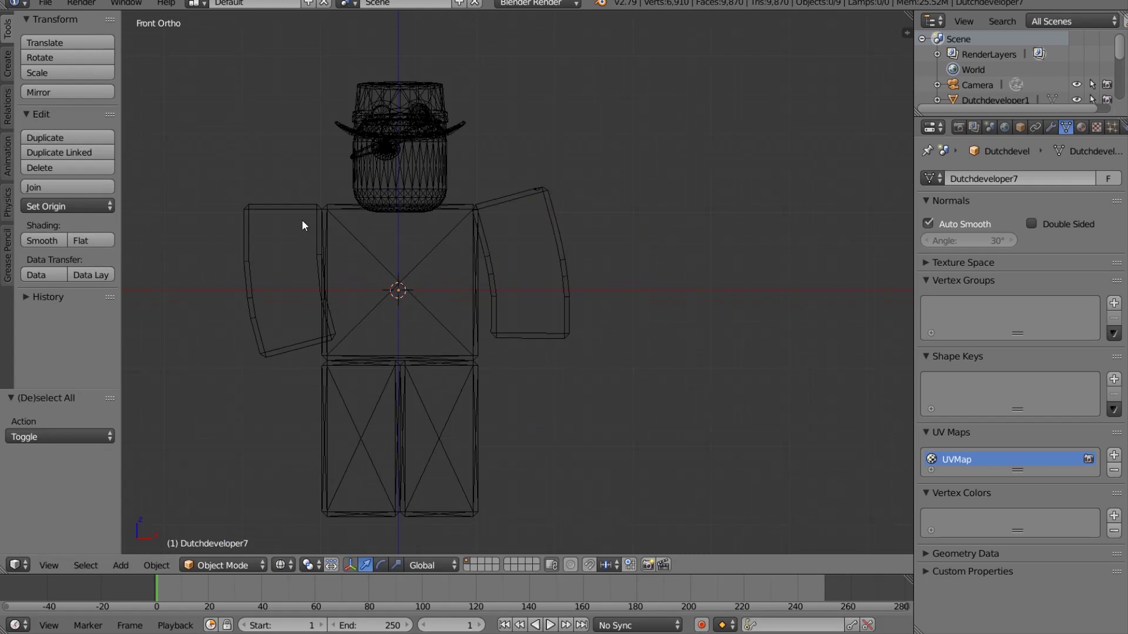
right_click(305, 208)
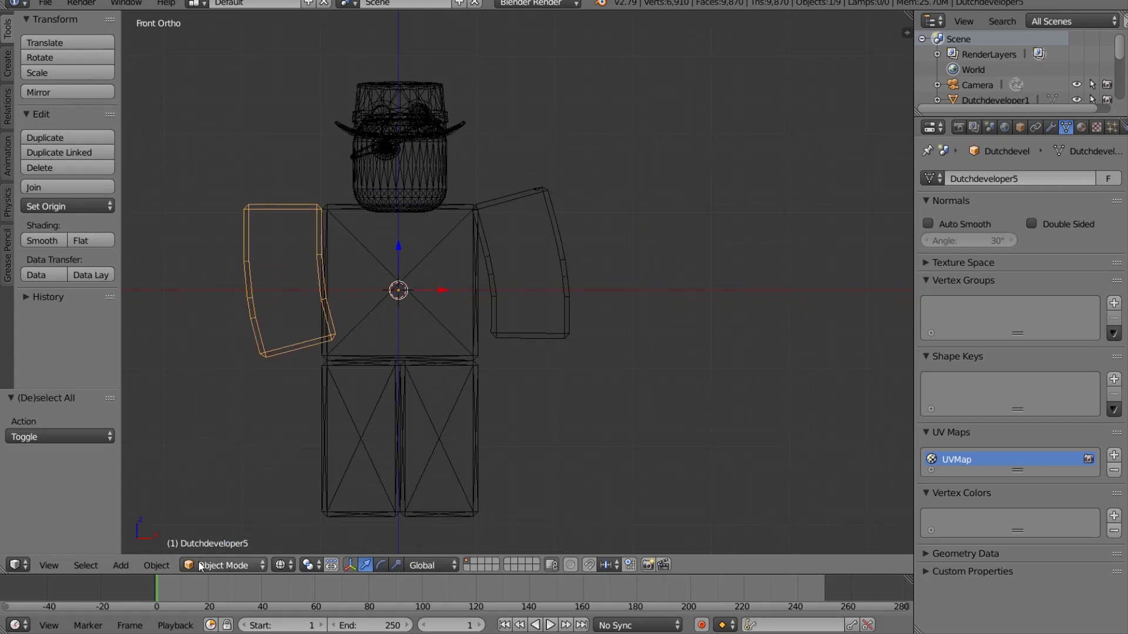
click(223, 565)
click(206, 535)
key(b)
drag(216, 172, 397, 493)
Undo a stray extrusion, then tilt the left arm 14.6°, shift it left, and raise it slightly
key(e)
right_click(405, 269)
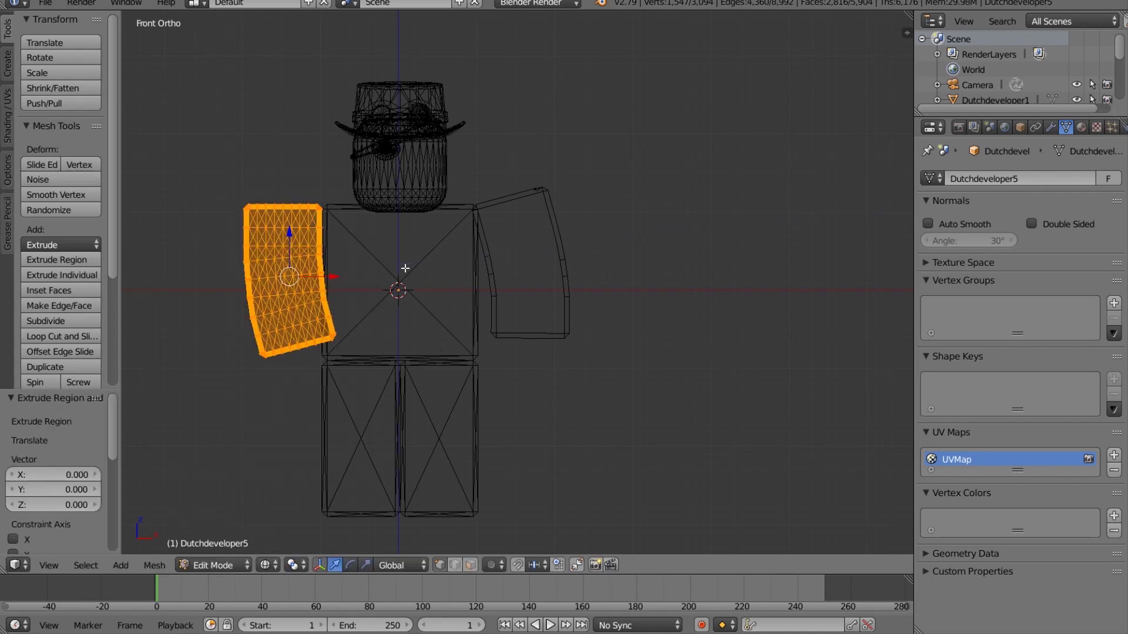
key(shift+h)
key(KP_Decimal)
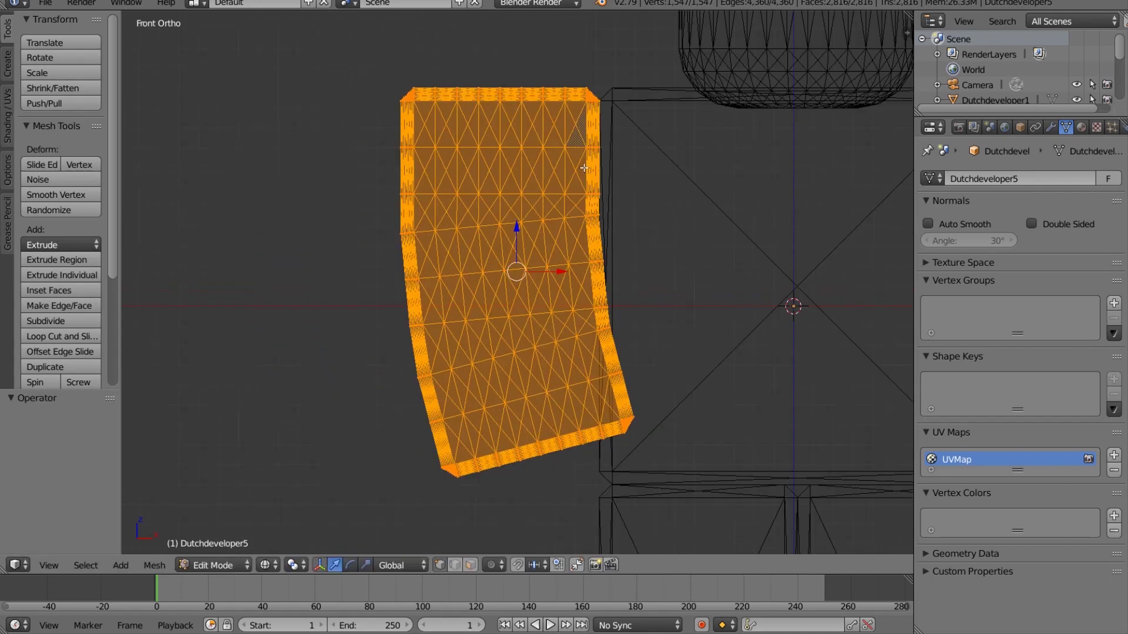
key(r)
click(607, 211)
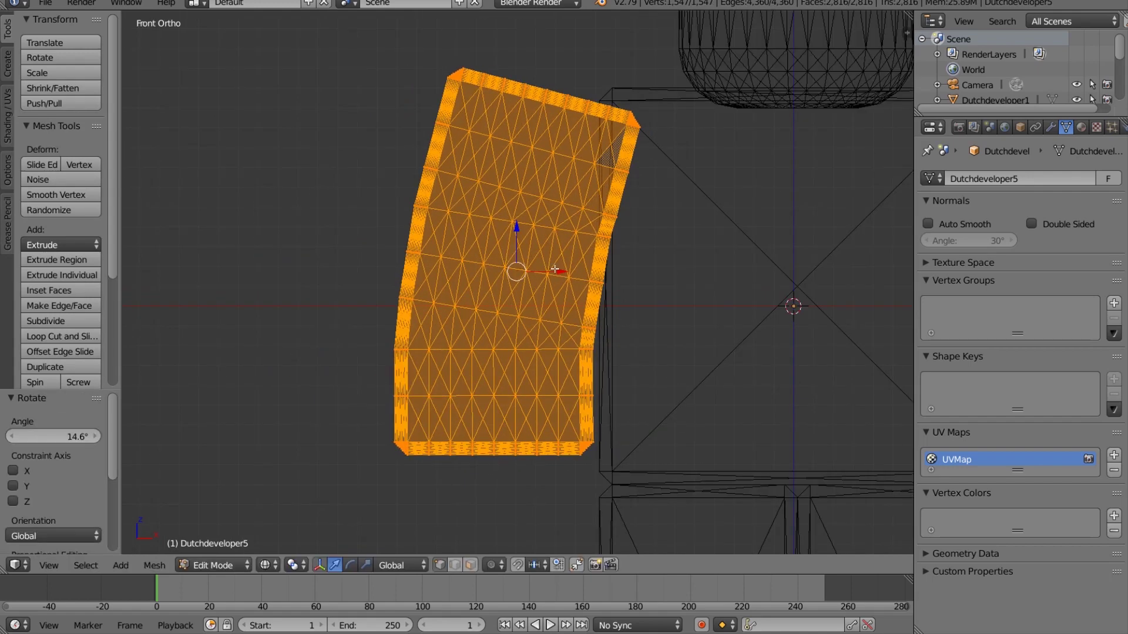
drag(559, 272, 535, 272)
drag(492, 231, 493, 207)
Box-select the lower part of the left arm and bend it -9.31°
key(a)
key(b)
drag(302, 268, 604, 458)
key(e)
key(Escape)
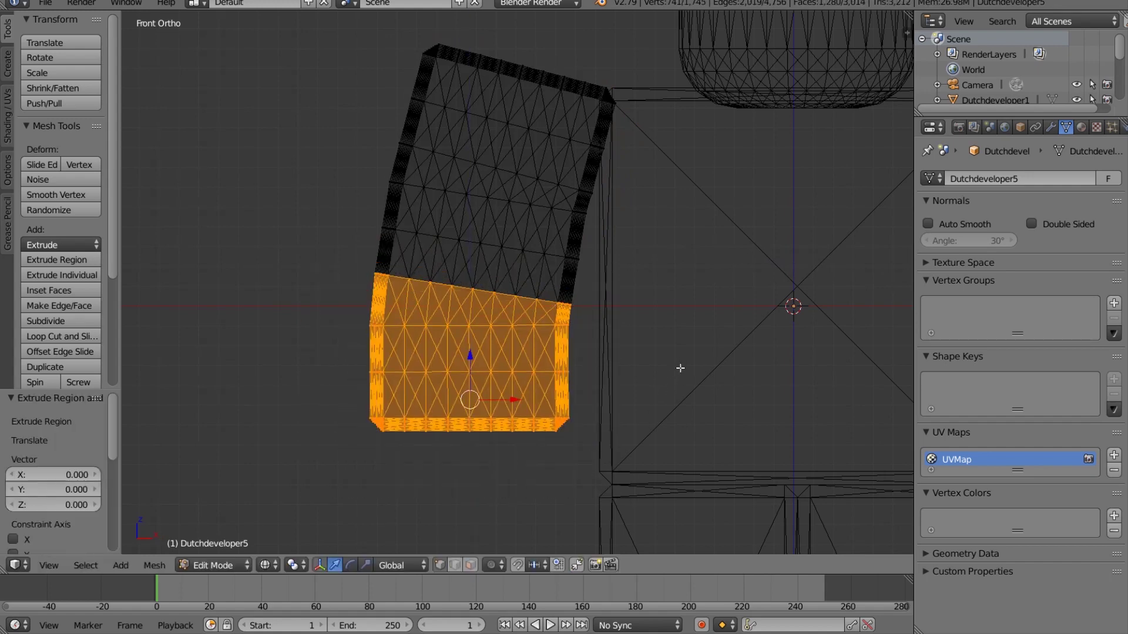
key(r)
click(529, 363)
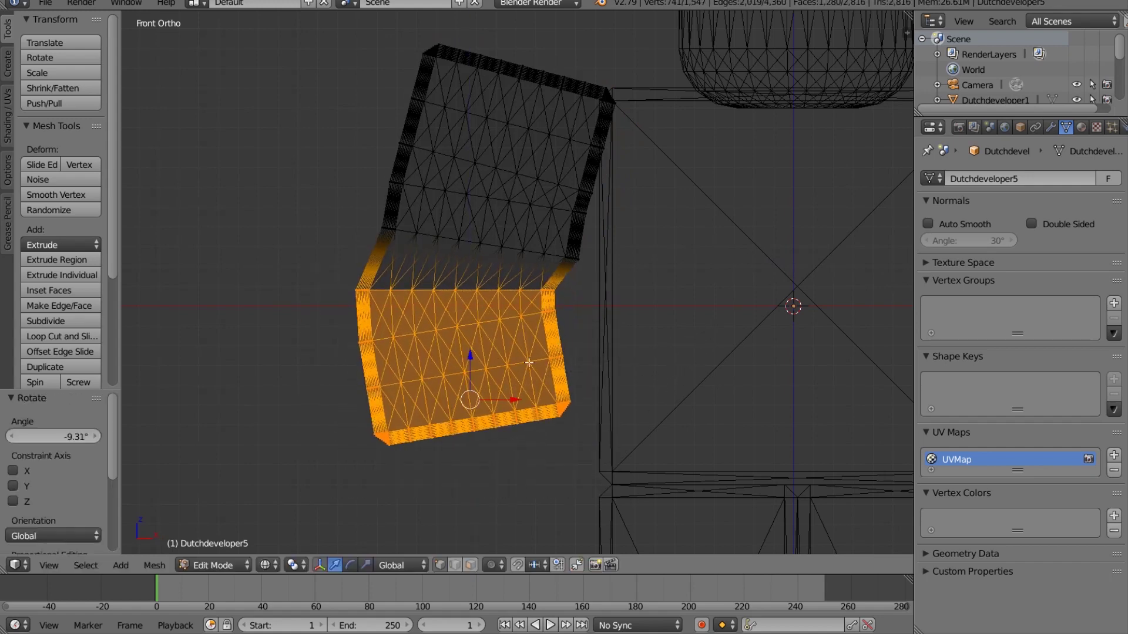
Shift the forearm section right along X, raise it along Z, then deselect and zoom out
key(g)
key(x)
click(504, 383)
key(g)
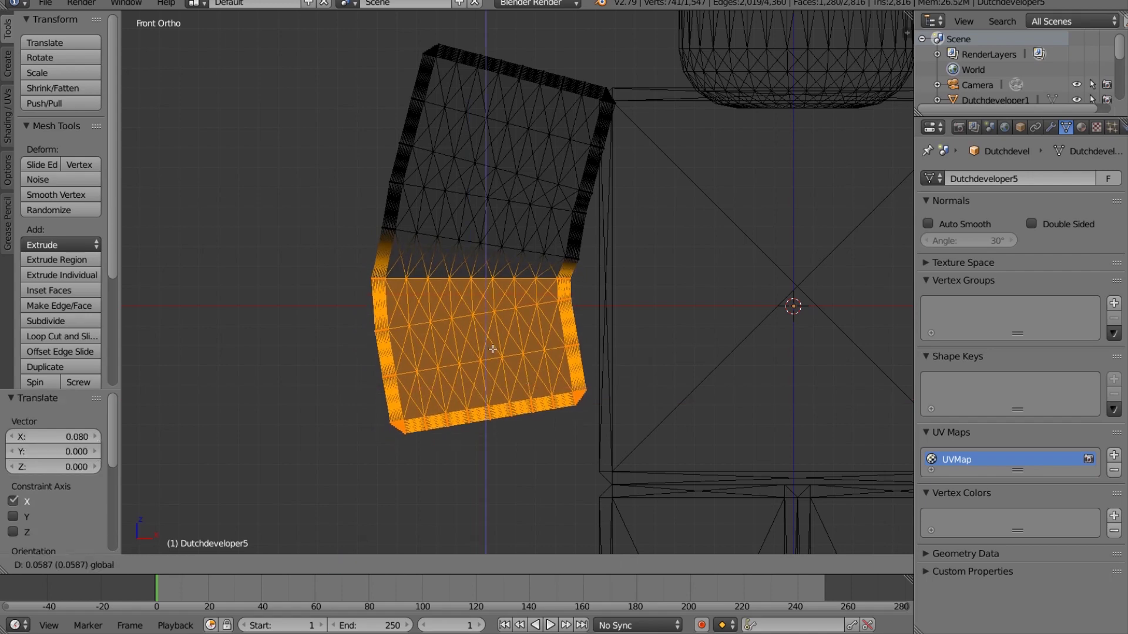
click(508, 388)
key(g)
key(z)
click(517, 390)
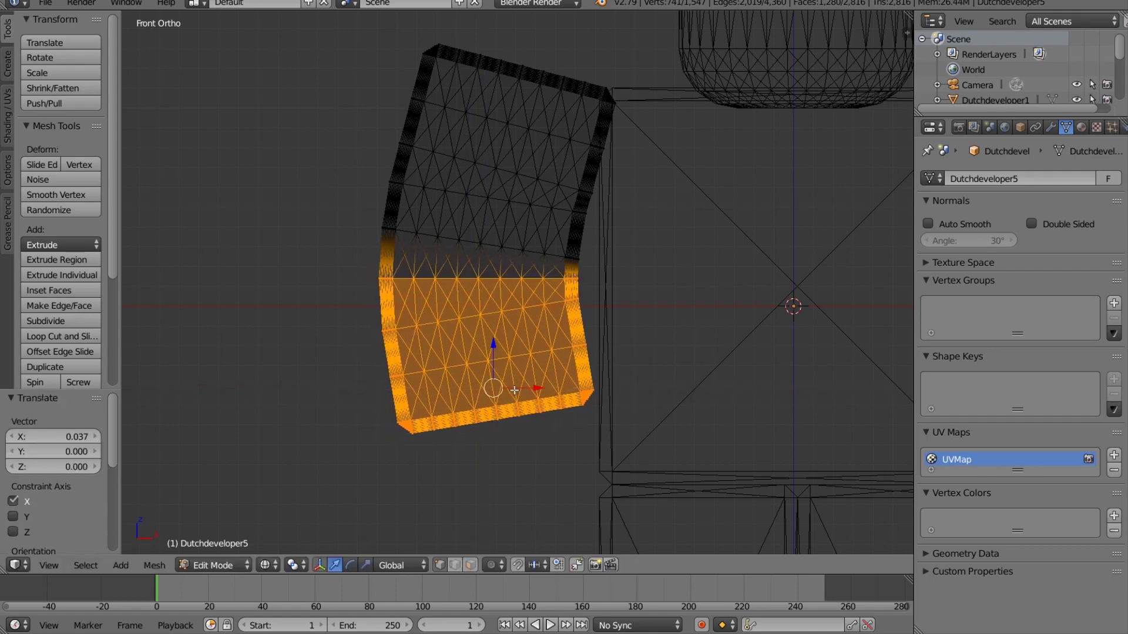
key(a)
scroll(512, 379, down, 4)
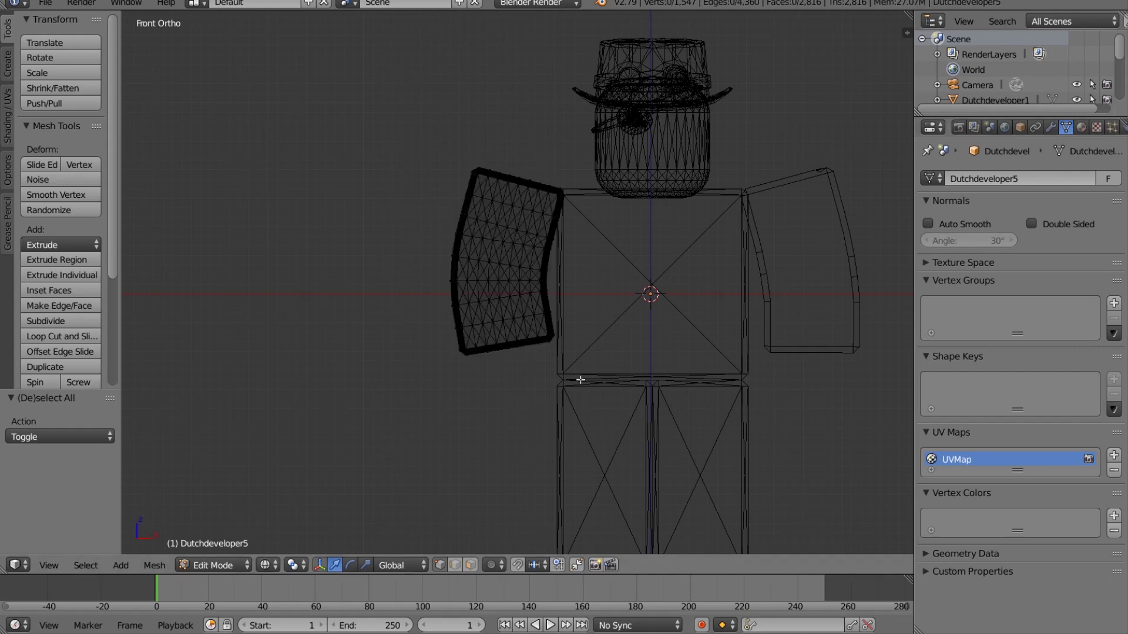
Preview the avatar in Texture shading, then toggle between wireframe and Solid shading
click(269, 565)
click(294, 498)
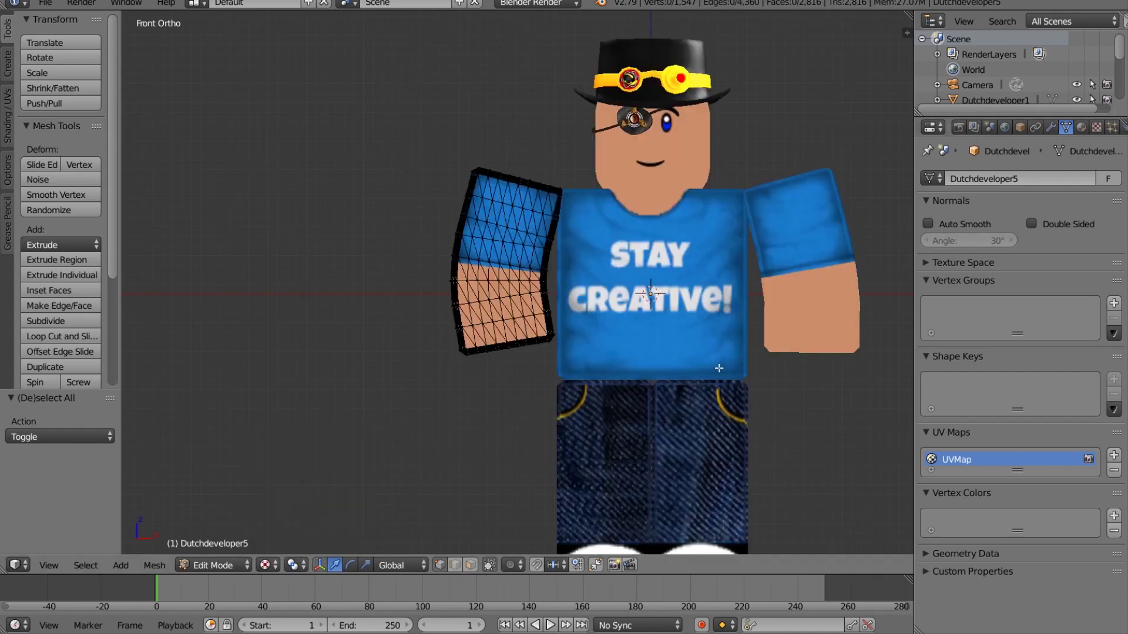
key(z)
key(z)
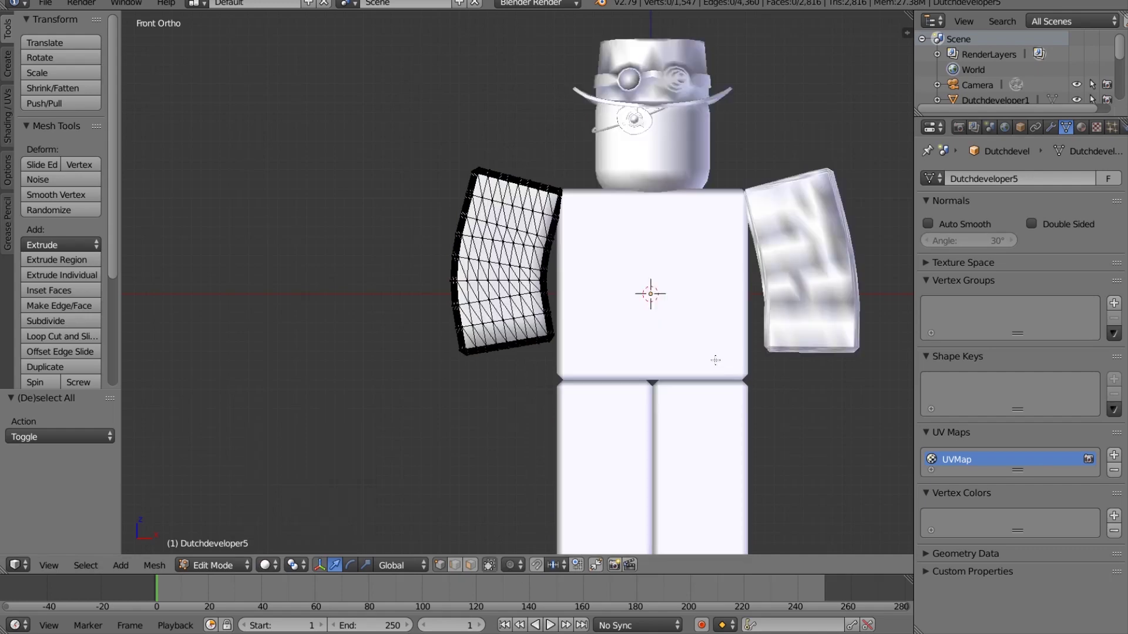
key(z)
key(a)
key(z)
key(a)
scroll(730, 411, down, 6)
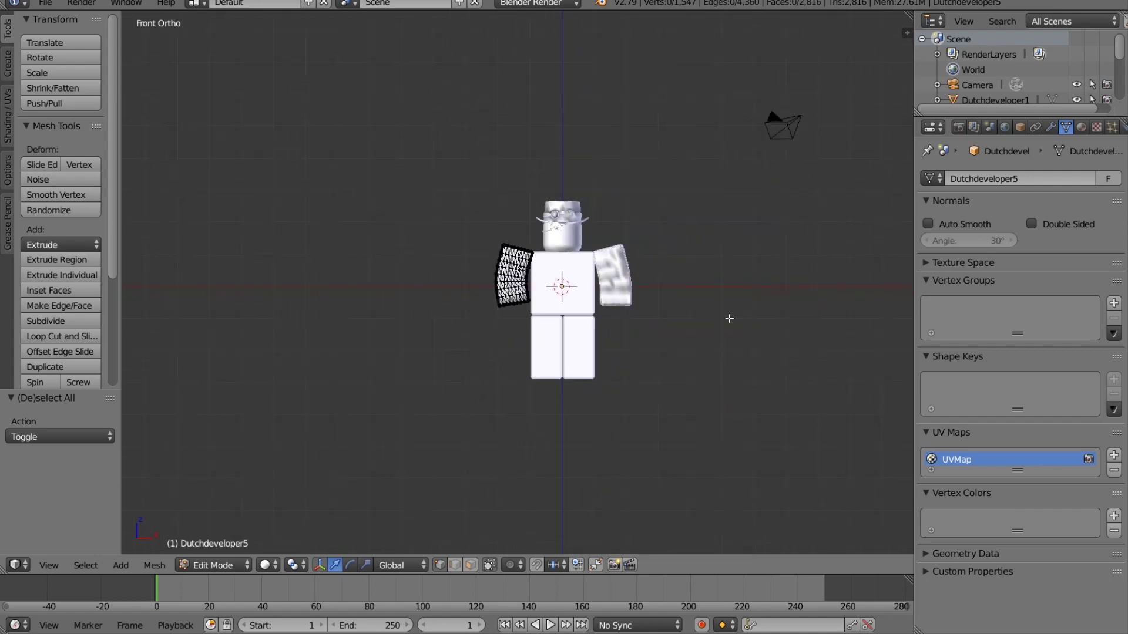
scroll(728, 314, up, 5)
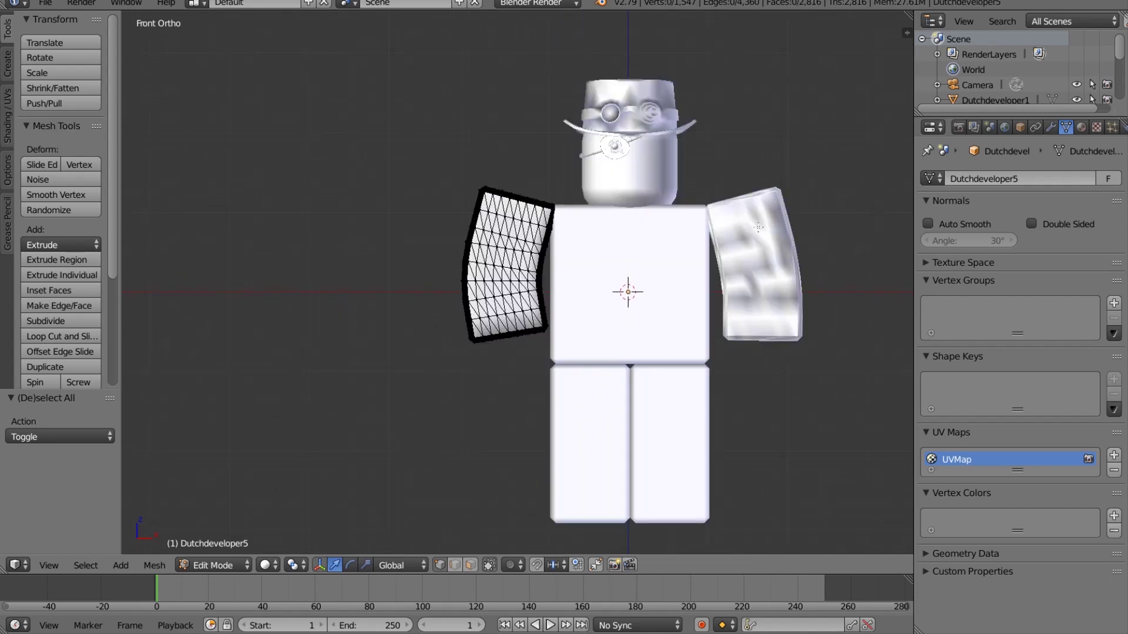
Switch the viewport to Rendered shading and enable World Ambient Occlusion, leaving Environment Lighting off
key(a)
key(a)
click(265, 565)
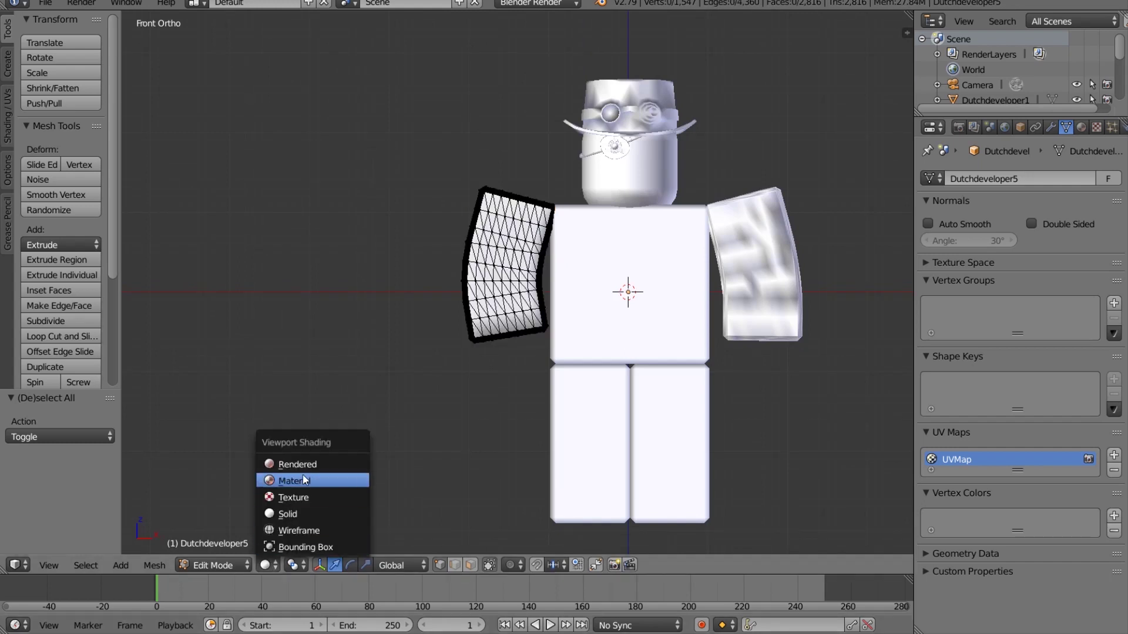
click(308, 464)
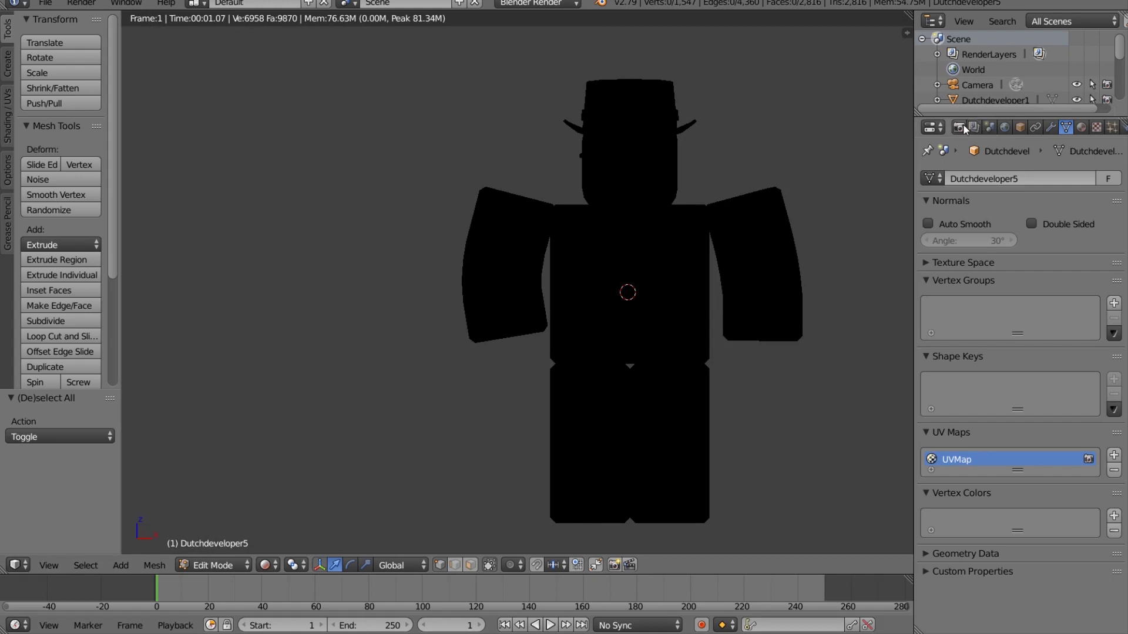
click(1003, 127)
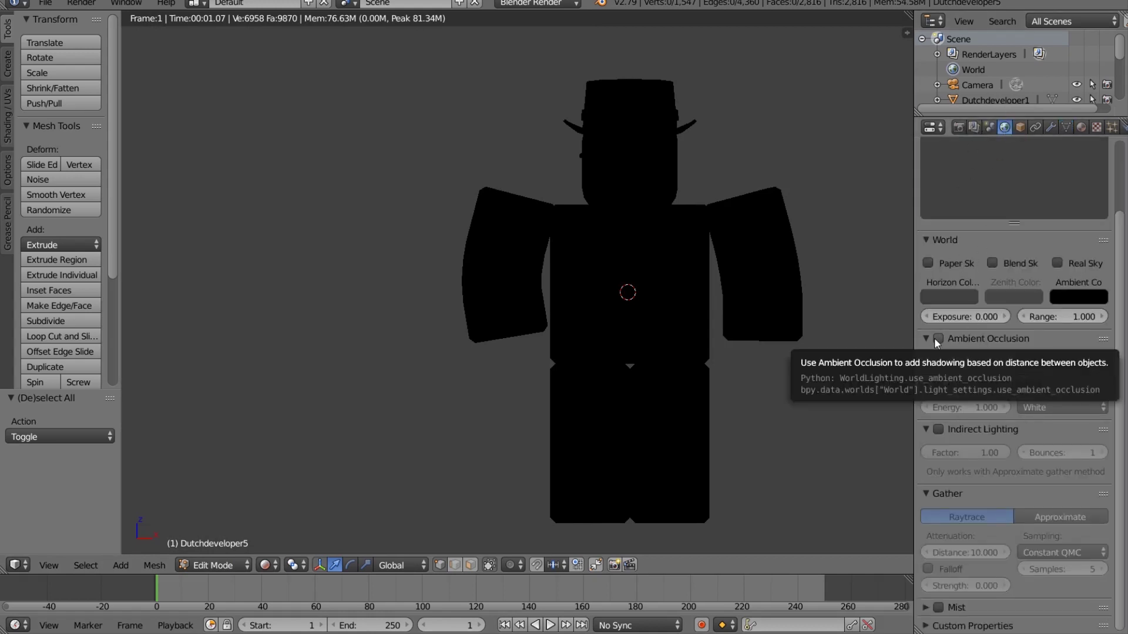
click(937, 339)
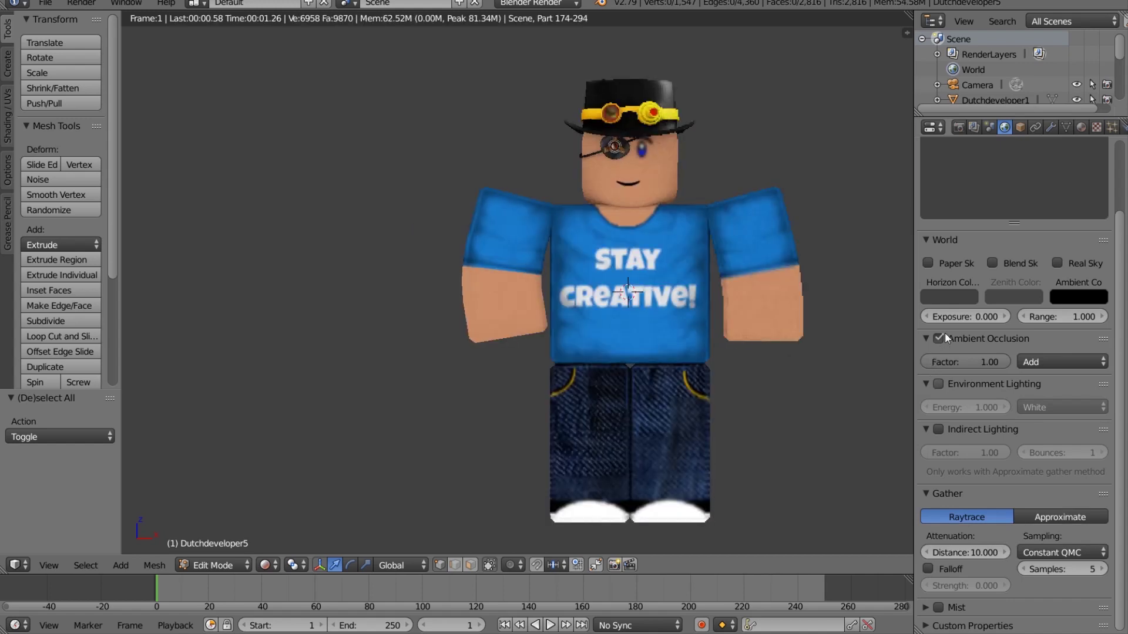
click(938, 385)
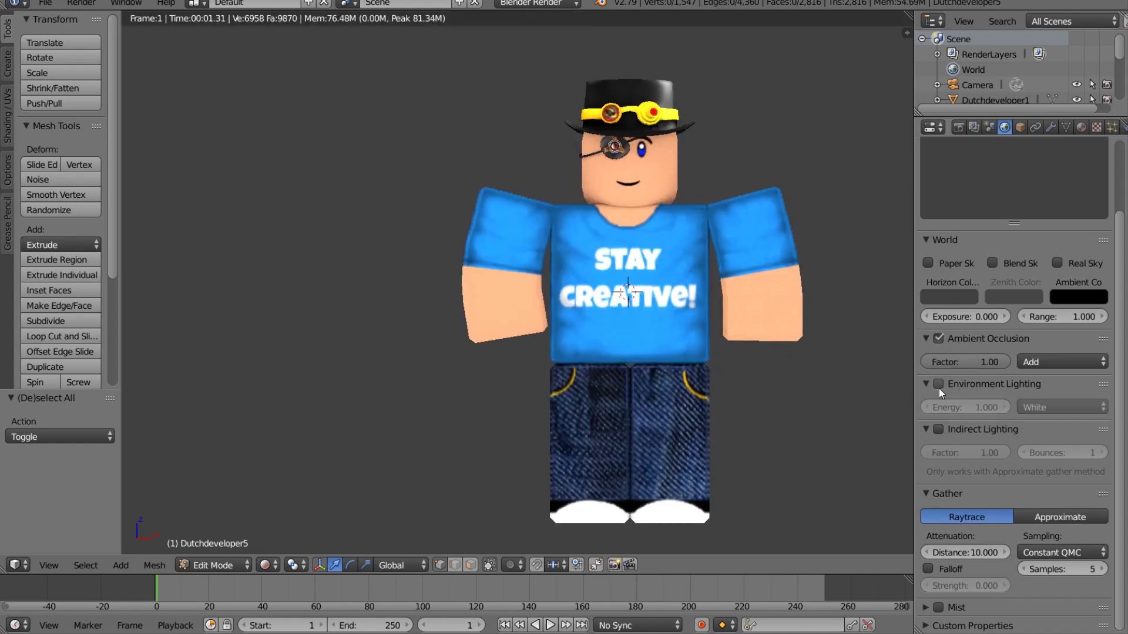
click(939, 384)
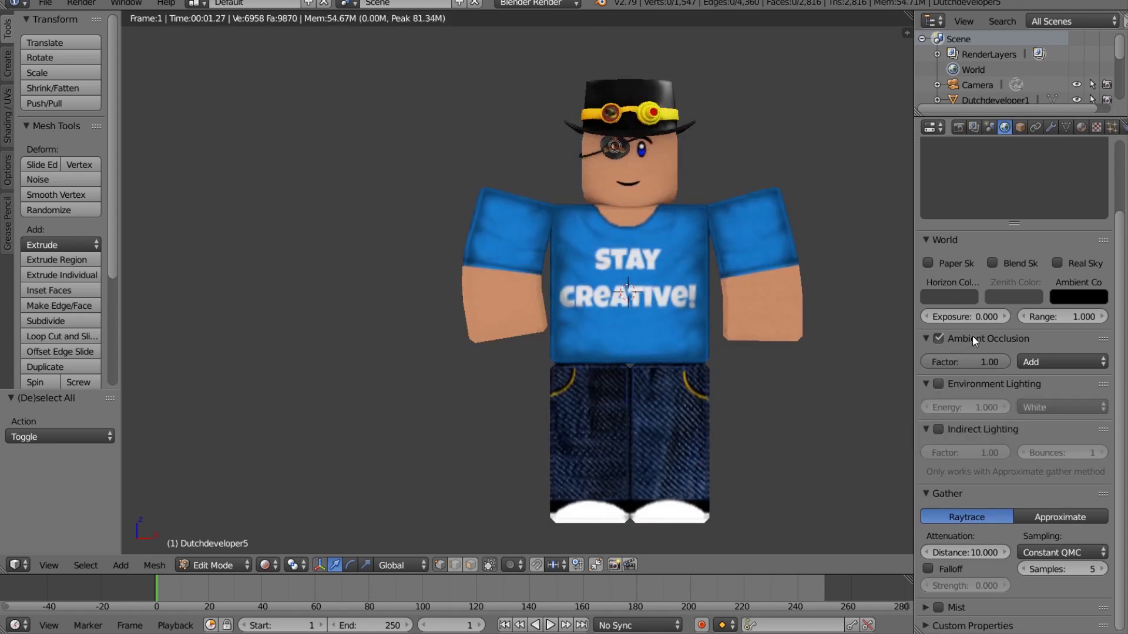
scroll(784, 322, up, 1)
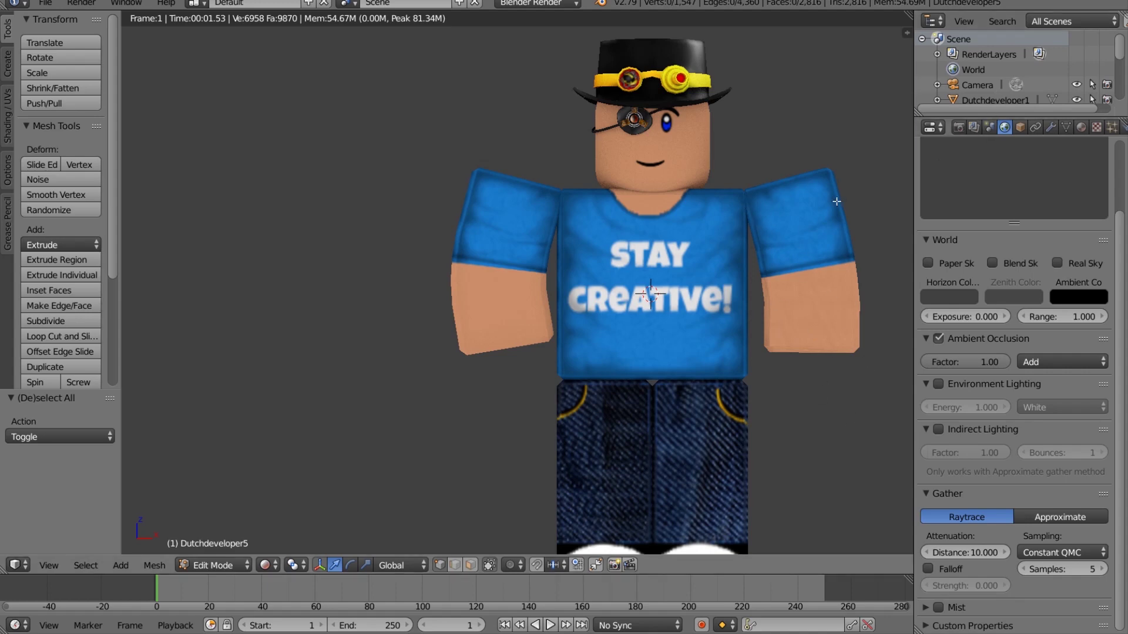
Switch the viewport to Texture shading and leave Edit Mode for Object Mode
click(265, 565)
click(316, 496)
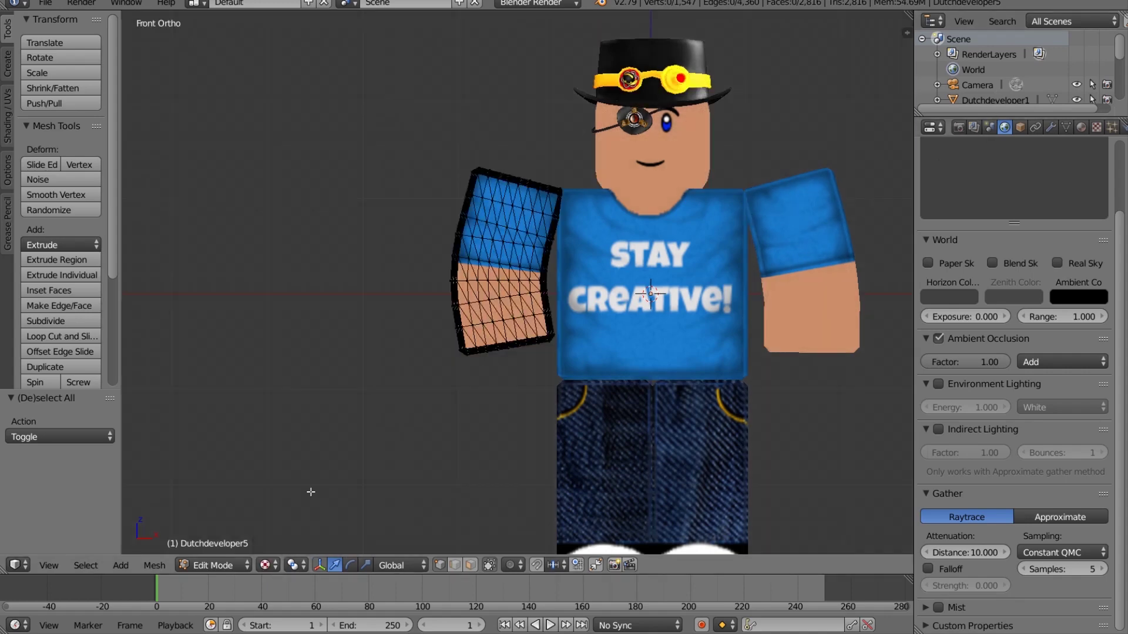
key(a)
key(a)
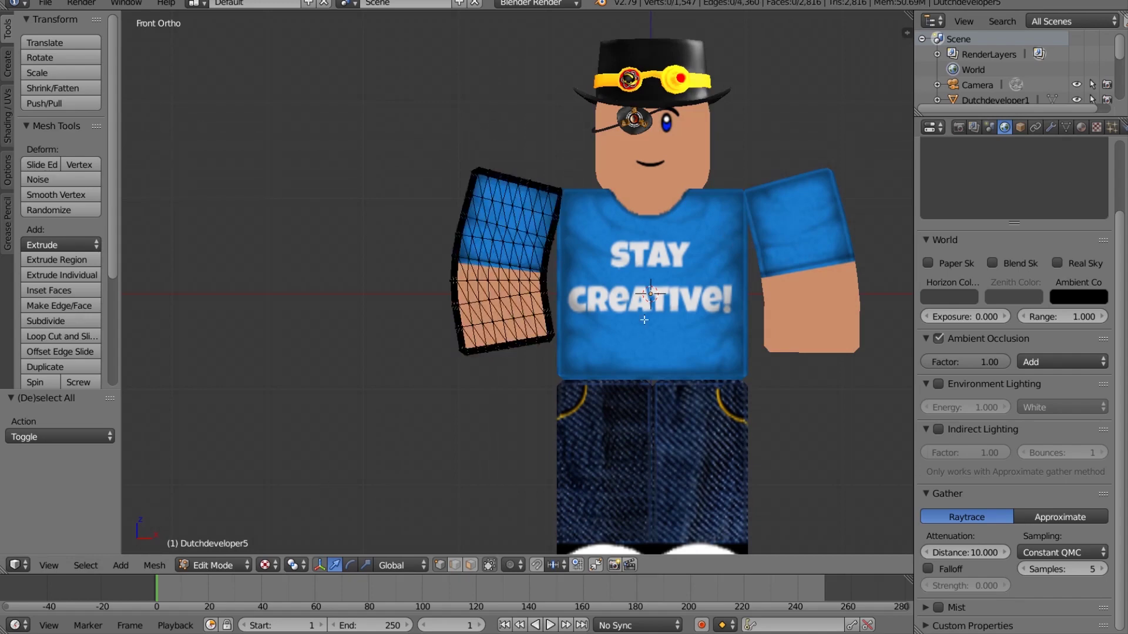
click(213, 565)
click(241, 546)
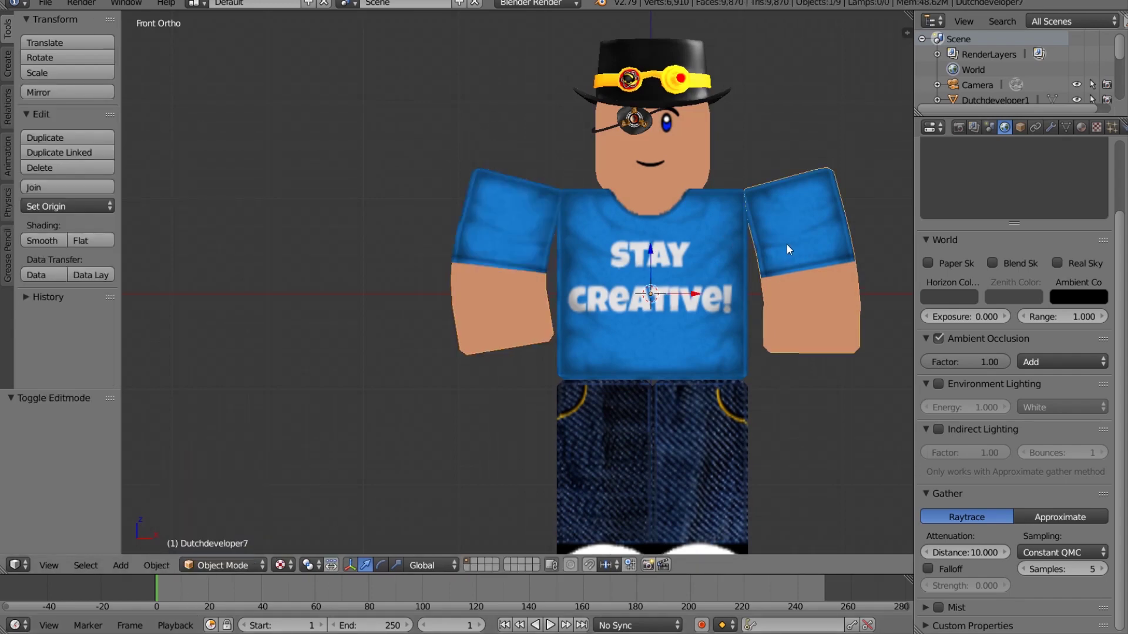
Collapse the Normals panel in mesh Data settings, return to Solid shading, and frame all objects
click(1051, 126)
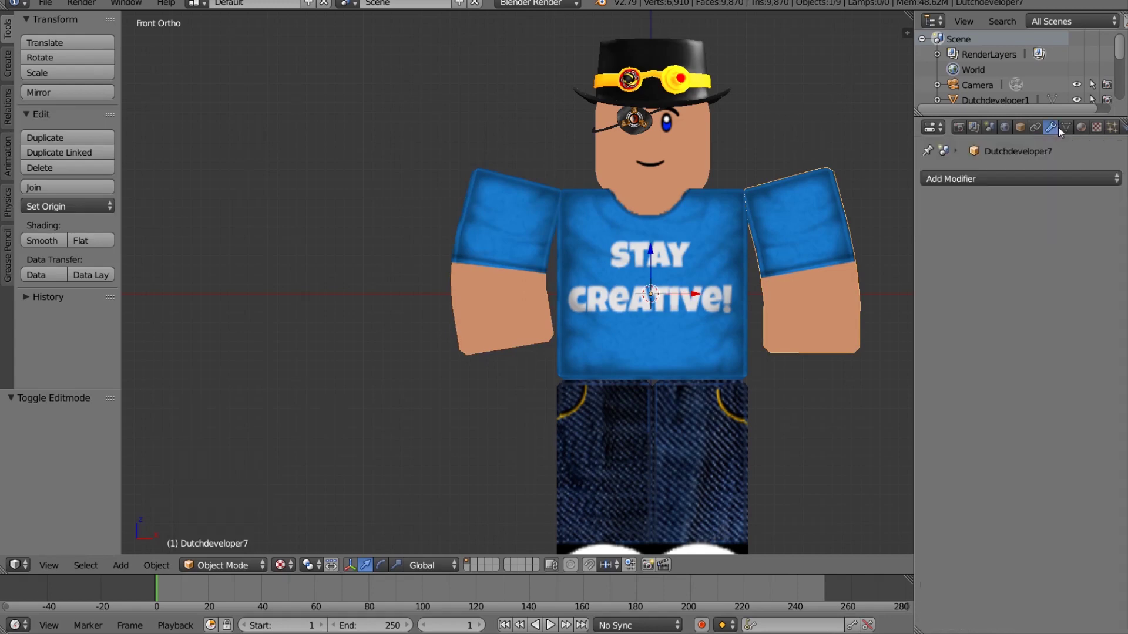
click(1064, 128)
click(934, 201)
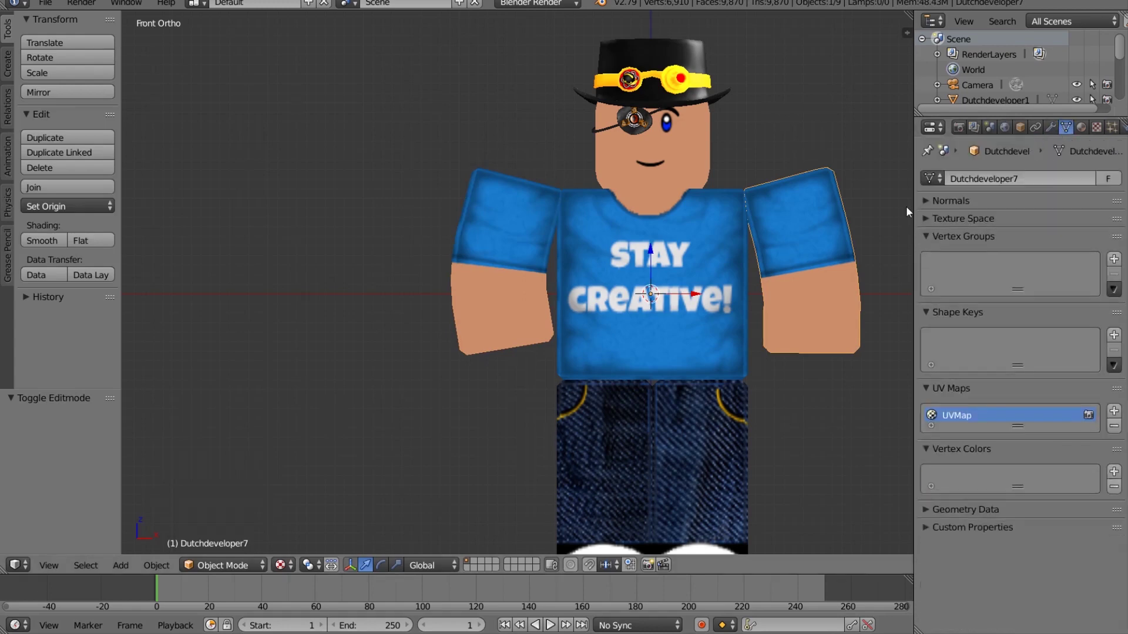
key(z)
key(z)
key(a)
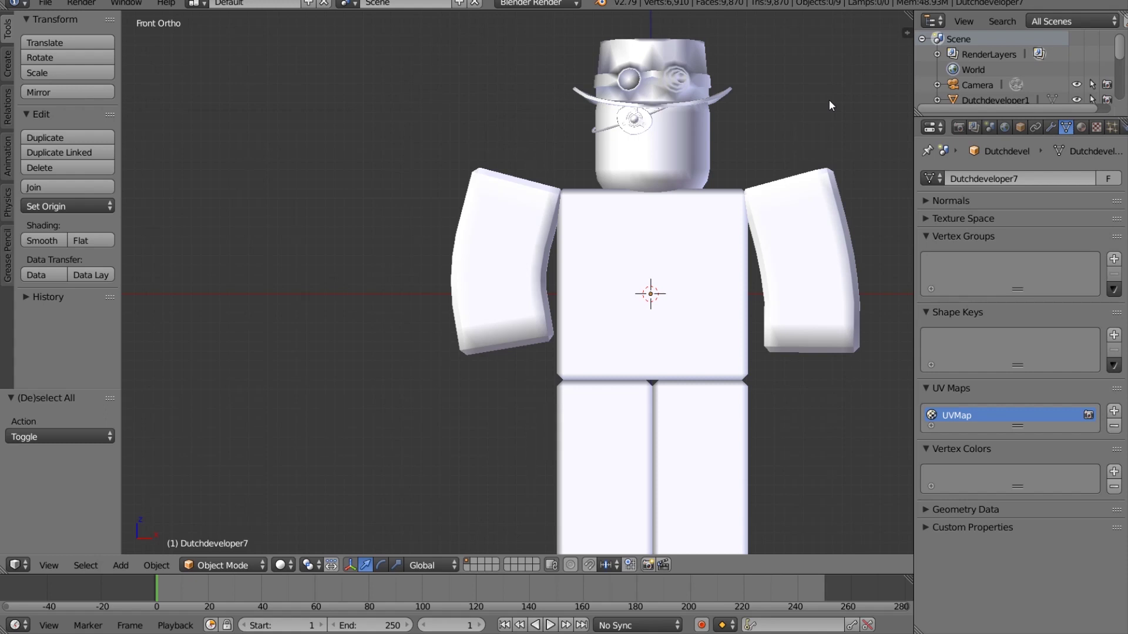
key(a)
key(a)
key(a)
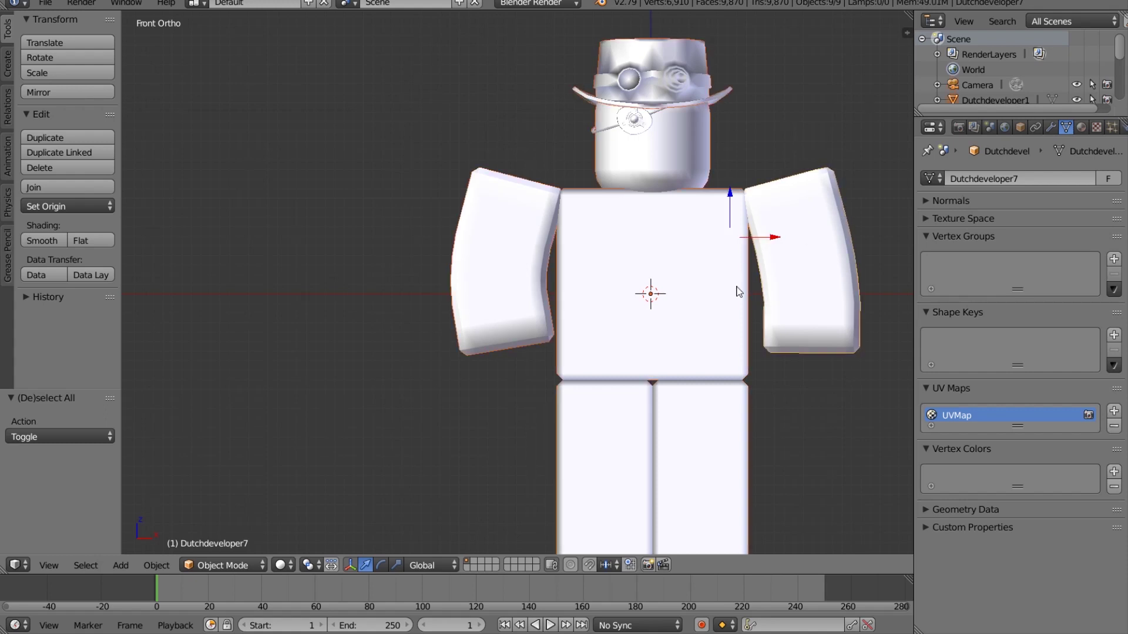
key(Home)
Zoom onto the six avatar parts, then select the left-hand leg and frame it
key(a)
scroll(498, 477, up, 3)
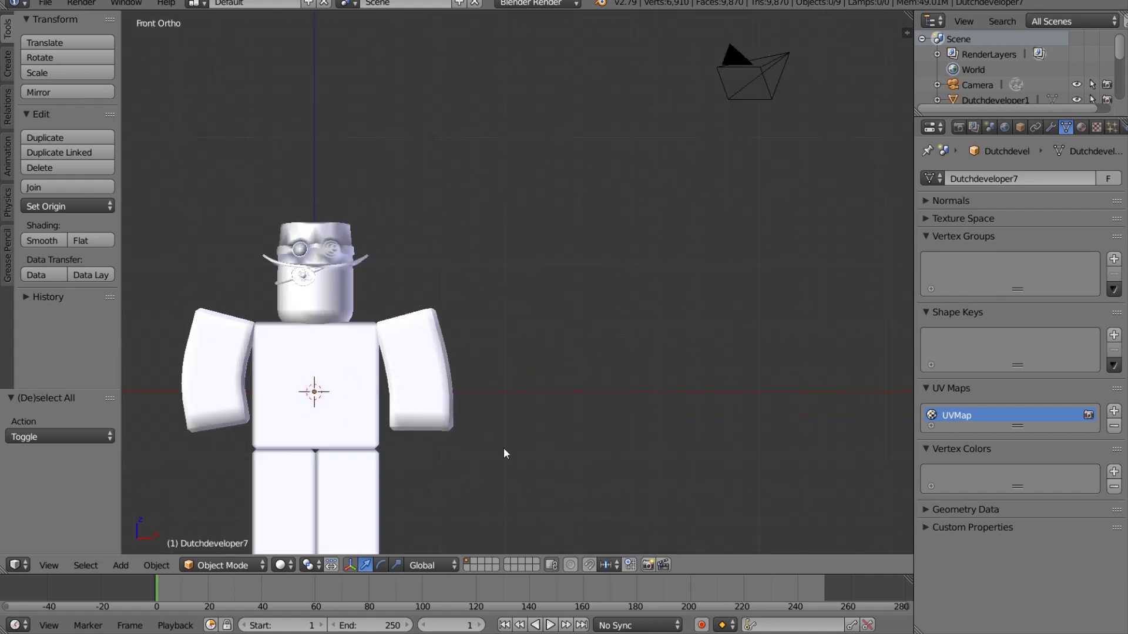
scroll(504, 453, down, 2)
key(b)
drag(287, 292, 490, 528)
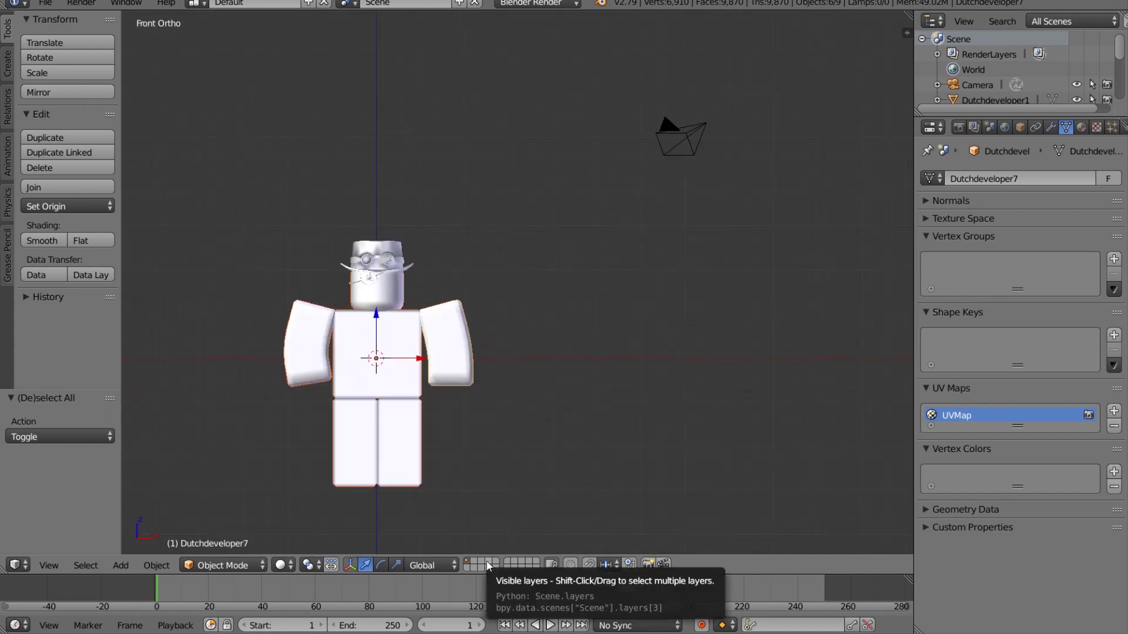
key(KP_Decimal)
key(a)
scroll(428, 413, up, 4)
right_click(427, 414)
key(KP_Decimal)
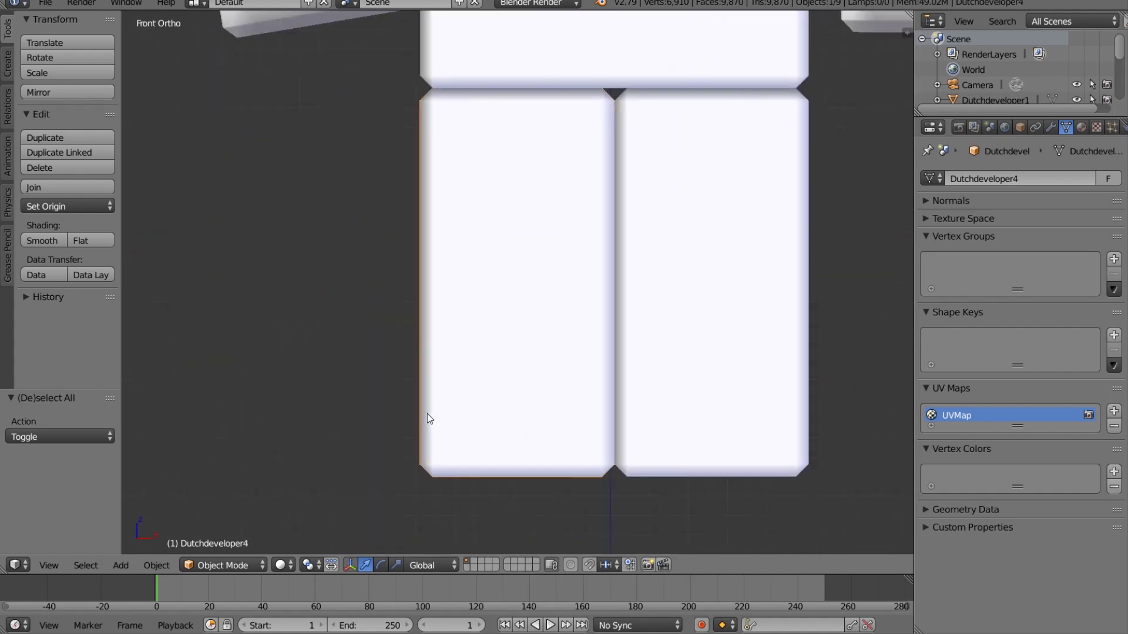
Subdivide the leg mesh twice in Edit Mode wireframe and box-select its lower half
click(230, 565)
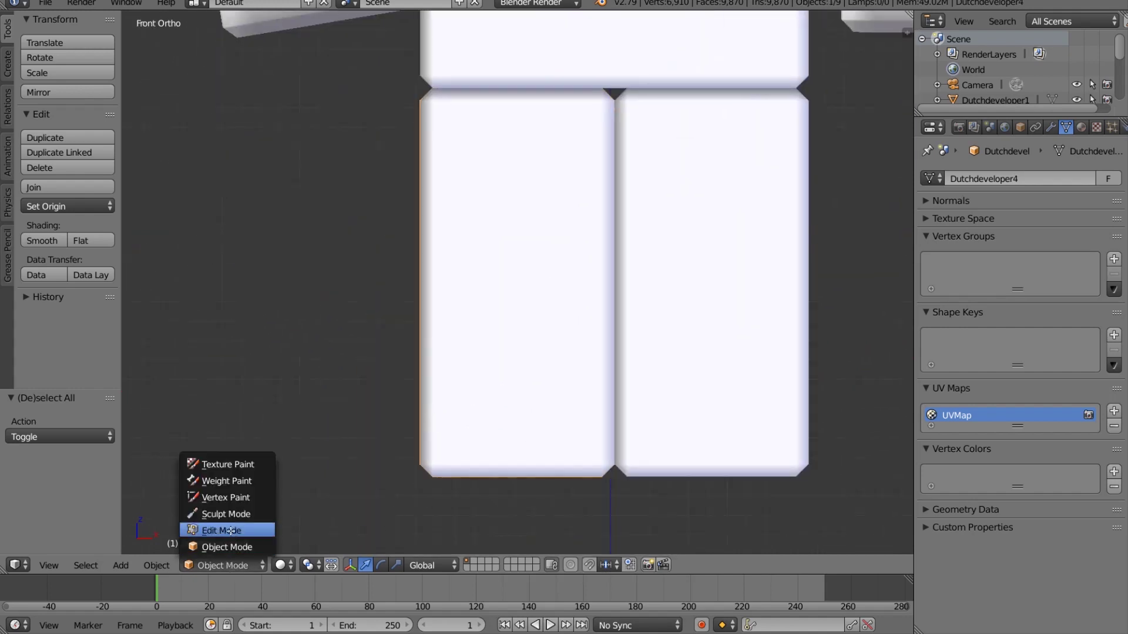
click(229, 530)
key(z)
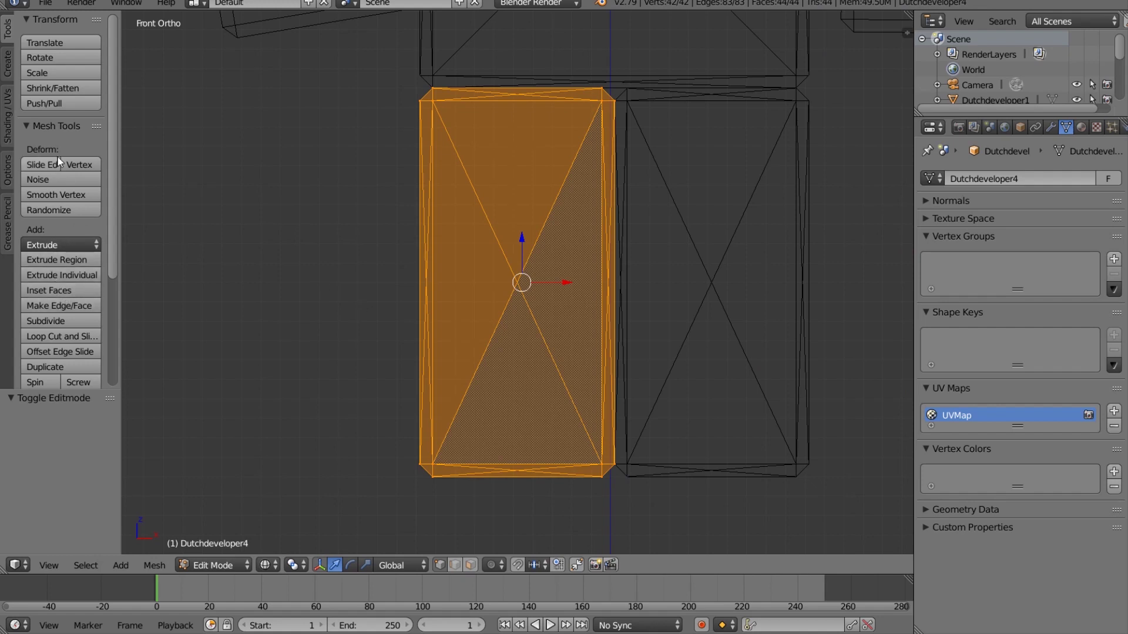
click(77, 322)
click(78, 322)
click(56, 126)
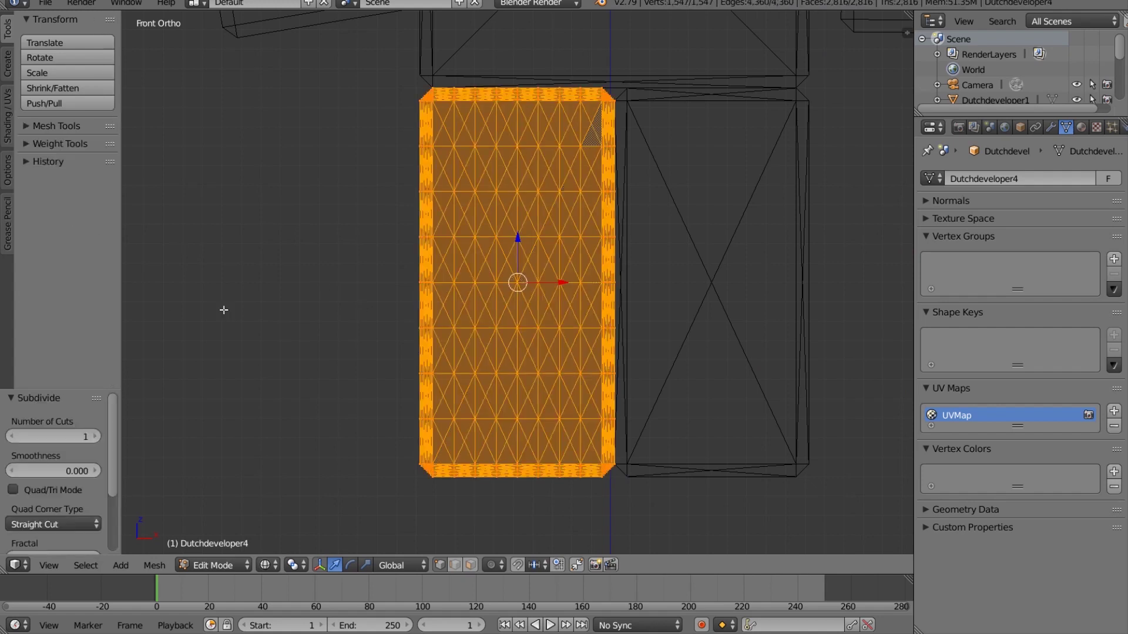
key(z)
key(z)
key(a)
key(b)
drag(327, 221, 653, 537)
Undo a stray extrusion and tilt the lower leg half about -8°
key(b)
key(e)
right_click(735, 338)
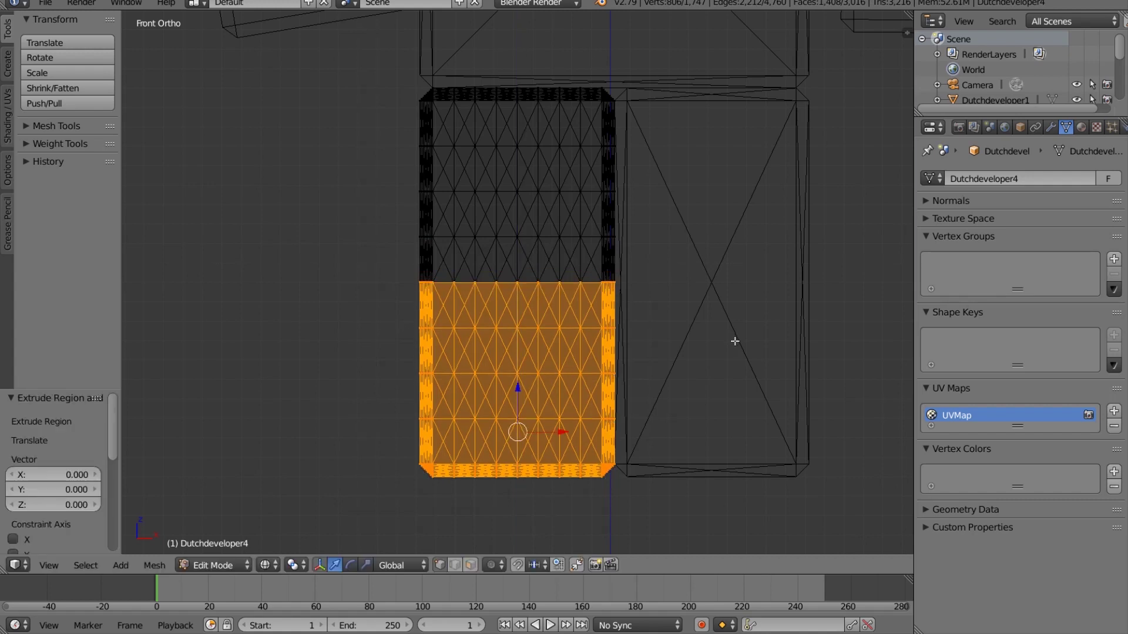
key(ctrl+z)
key(r)
click(608, 376)
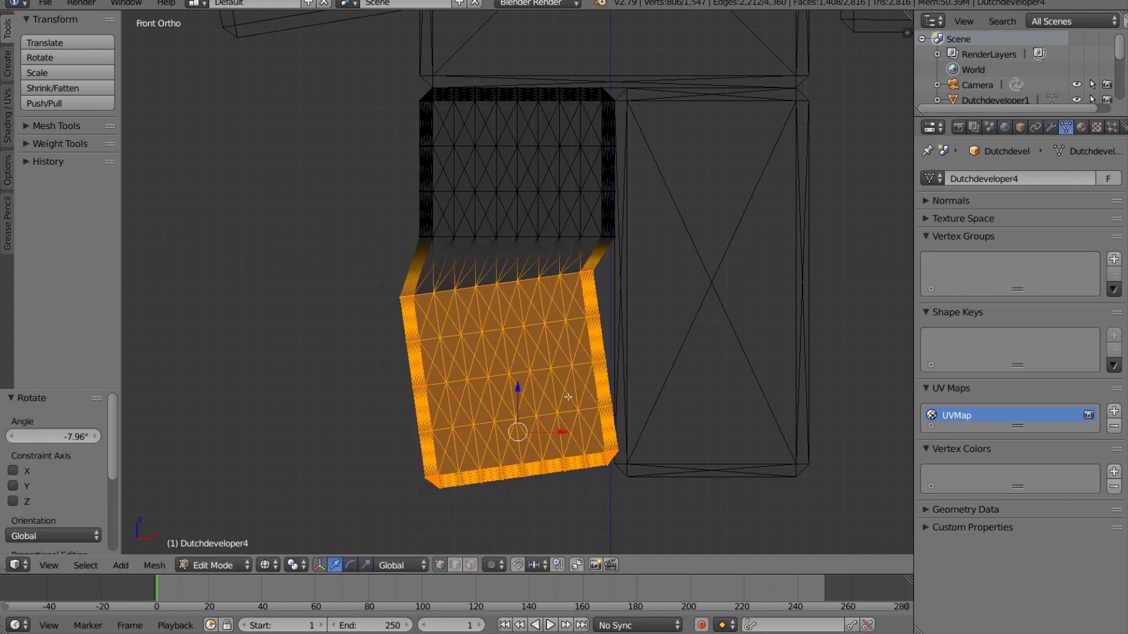
Shift the lower leg section right along X and raise it along Z
key(g)
key(x)
click(561, 417)
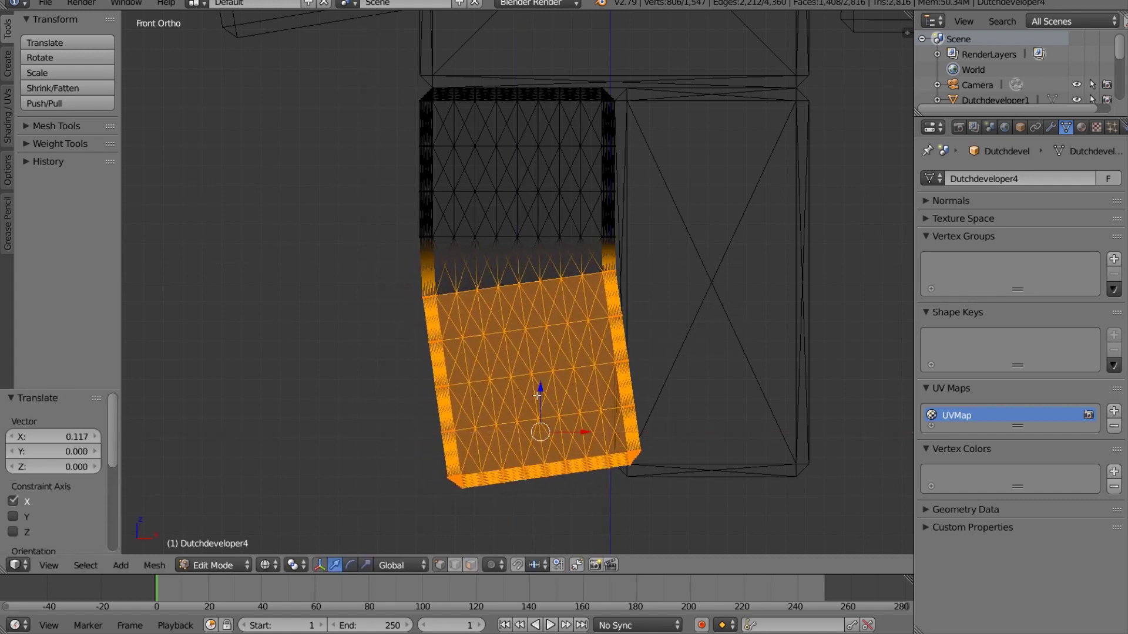
key(g)
key(z)
click(589, 420)
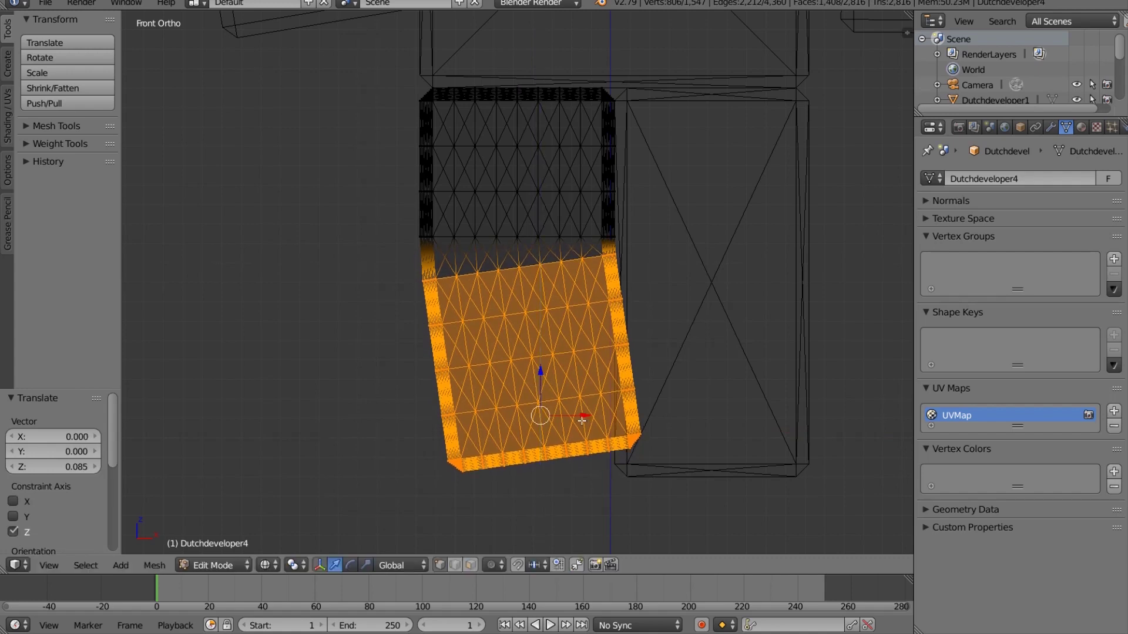
key(a)
Abandon a trial rotation and box-select the entire leg mesh
key(b)
drag(393, 88, 659, 499)
key(r)
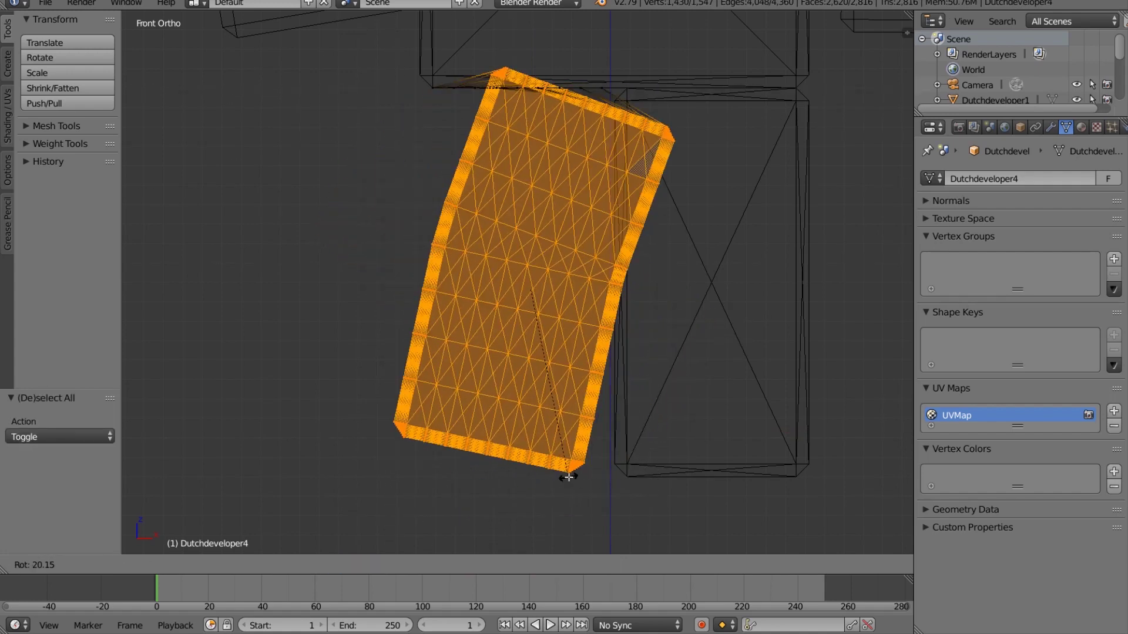
right_click(575, 471)
key(a)
key(a)
key(a)
key(b)
drag(379, 65, 734, 539)
Rotate the whole leg 8.8°, shift it left along X, then box-select its bottom edge
key(r)
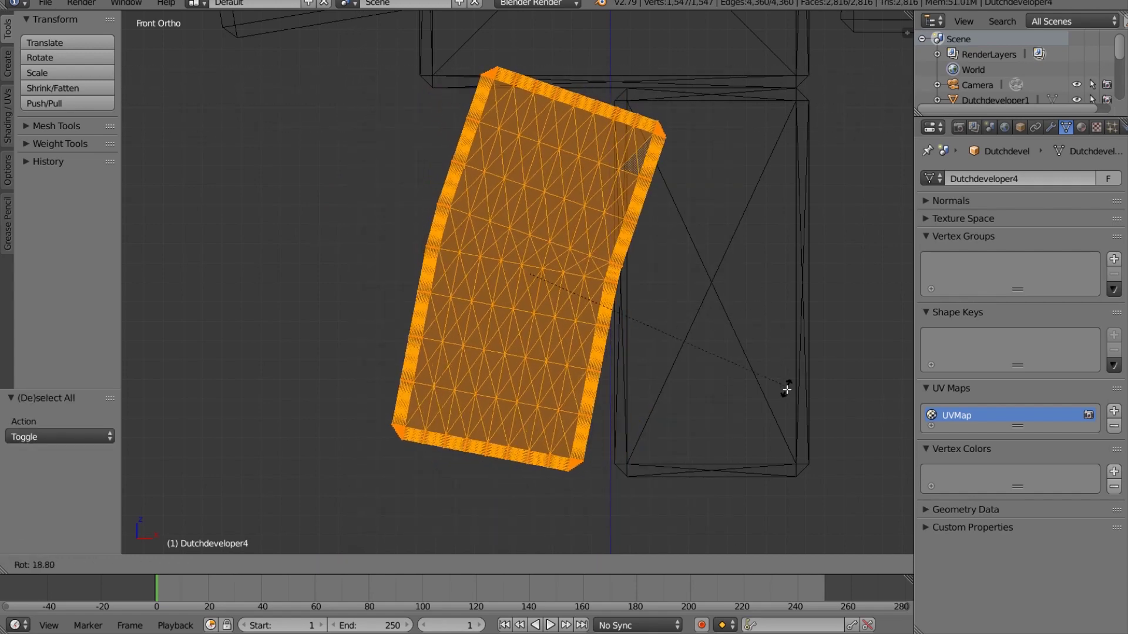
click(774, 340)
drag(566, 275, 541, 280)
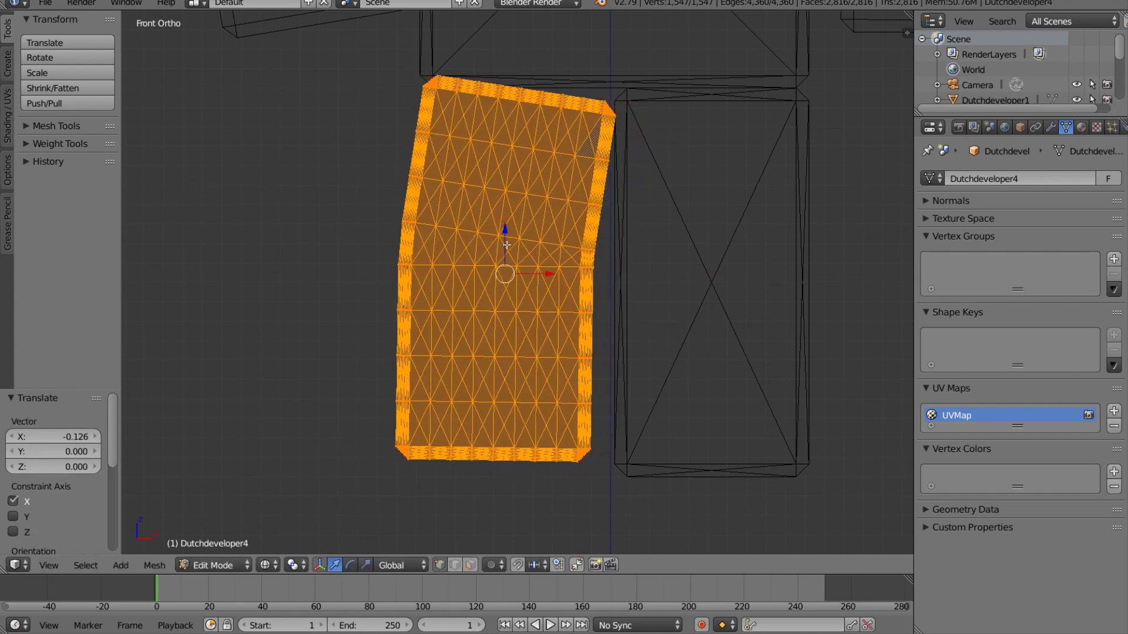
key(a)
key(b)
drag(317, 415, 720, 534)
Select the leg's bottom rim, level it with a -1.32° rotation, and lower it
key(a)
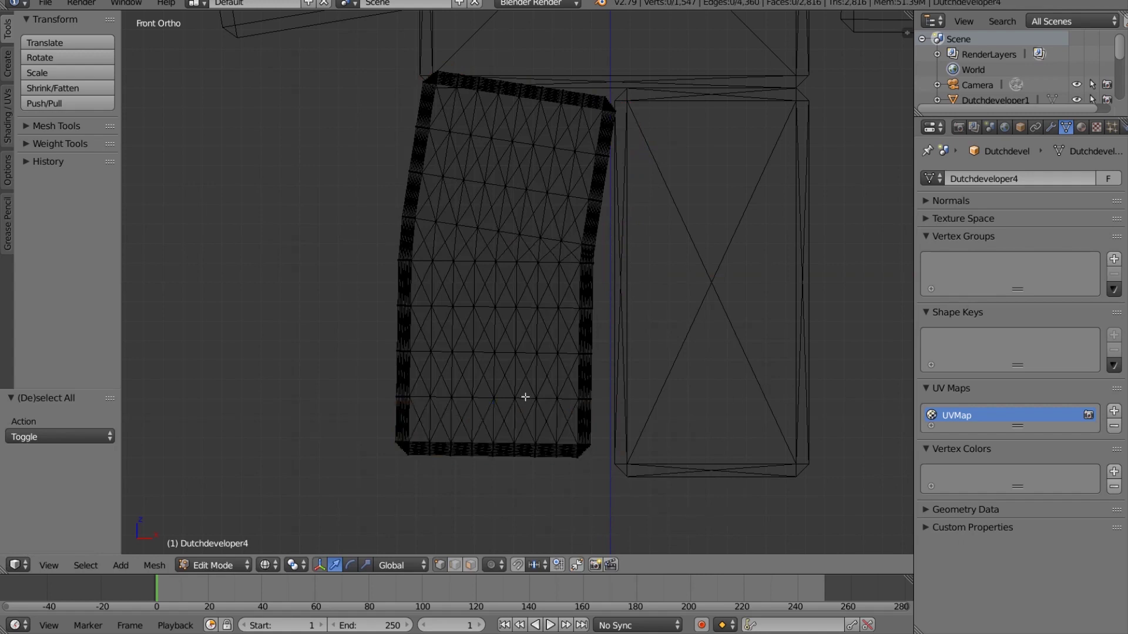
key(b)
drag(299, 360, 330, 380)
key(b)
drag(415, 419, 625, 486)
key(b)
drag(322, 422, 664, 532)
key(r)
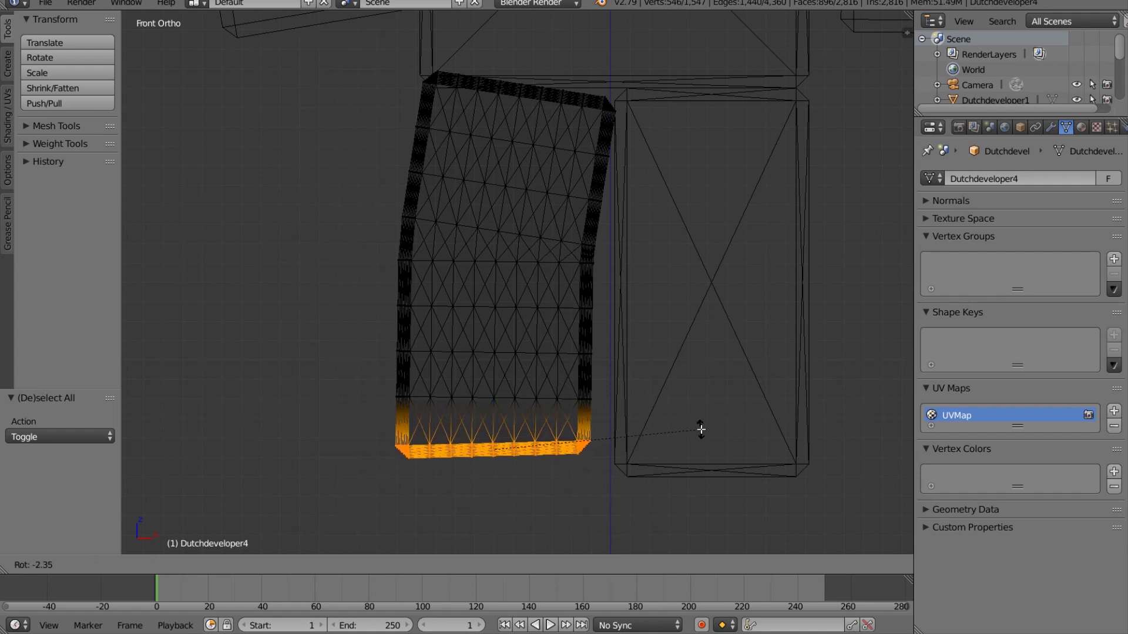
click(683, 434)
key(g)
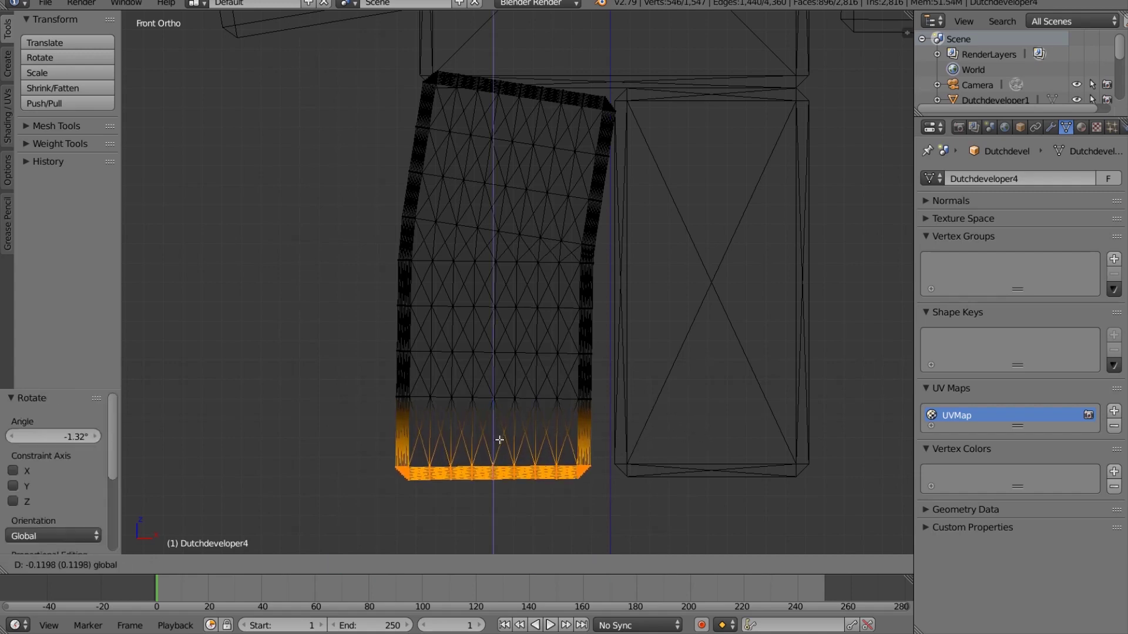
click(500, 441)
Select the leg's top rim and raise it up into the hip
key(a)
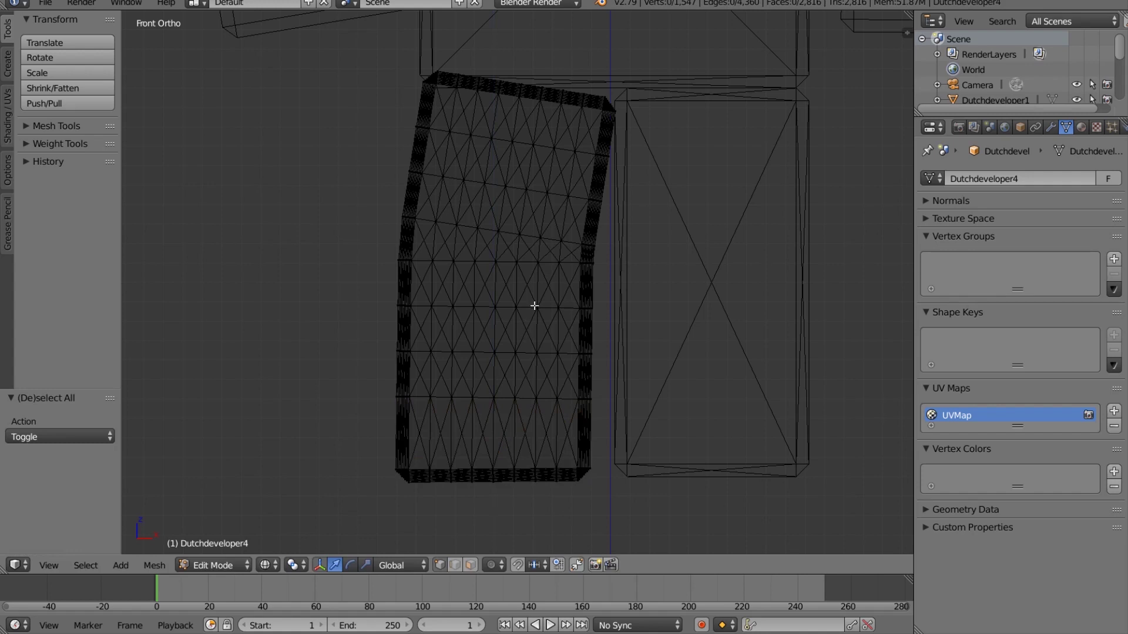
key(b)
drag(413, 68, 655, 113)
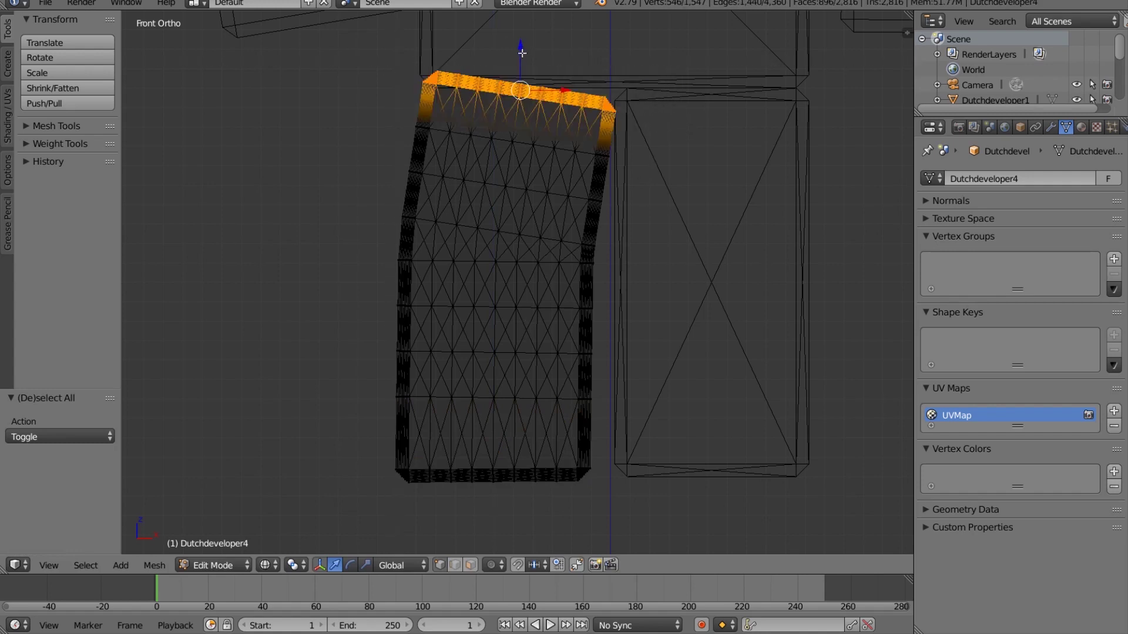
drag(520, 51, 520, 37)
key(a)
key(z)
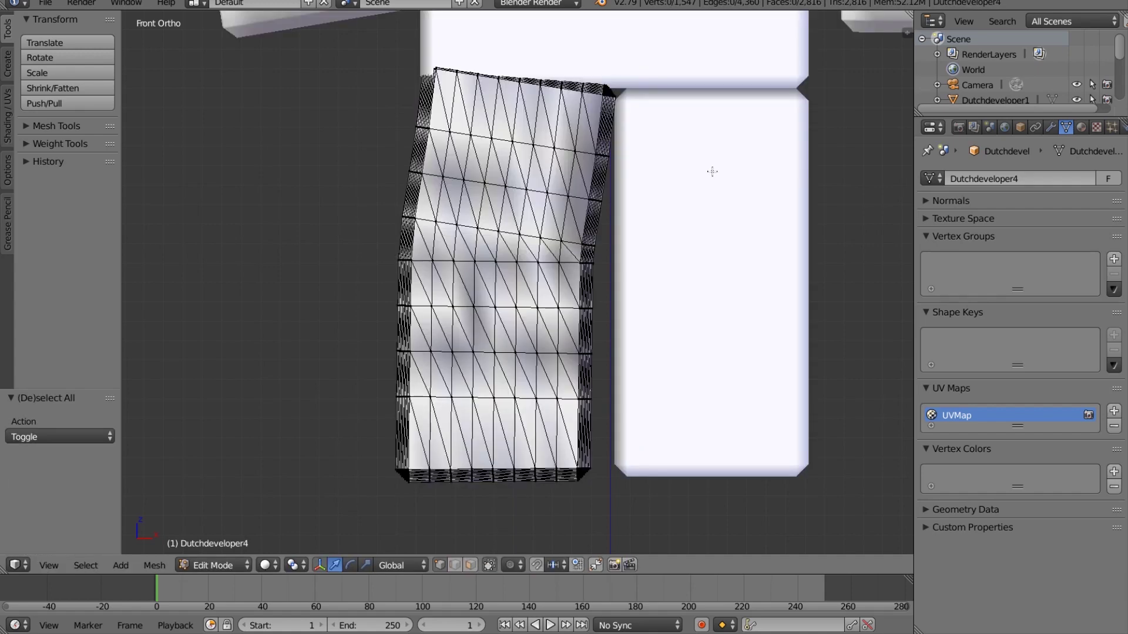
key(z)
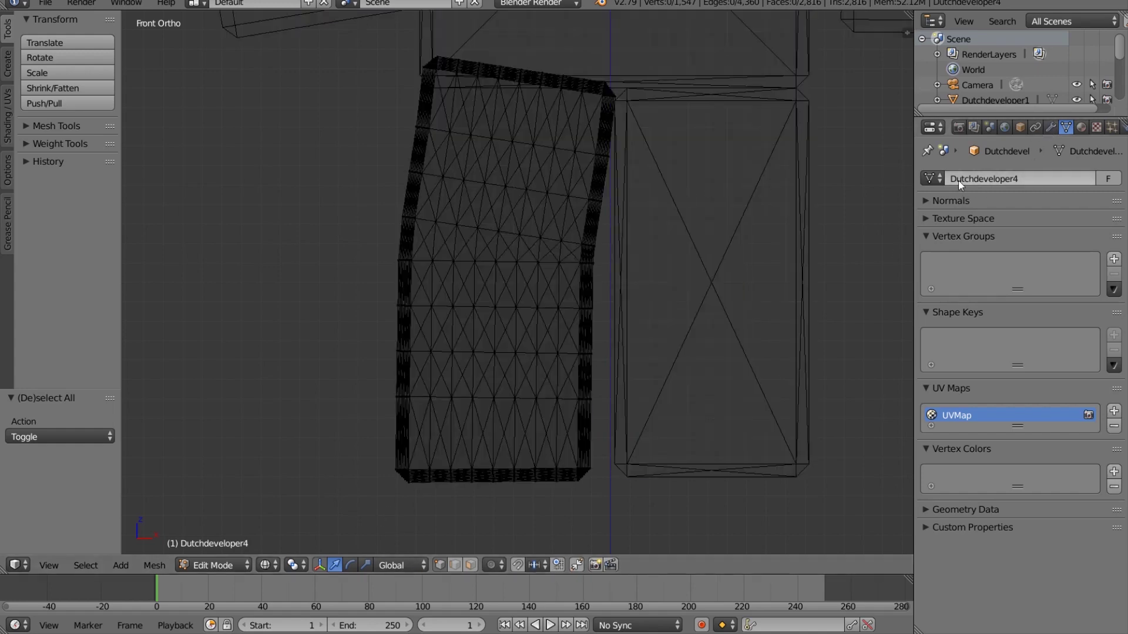
Turn off Auto Smooth in the leg's Normals settings and head back to Object Mode
key(a)
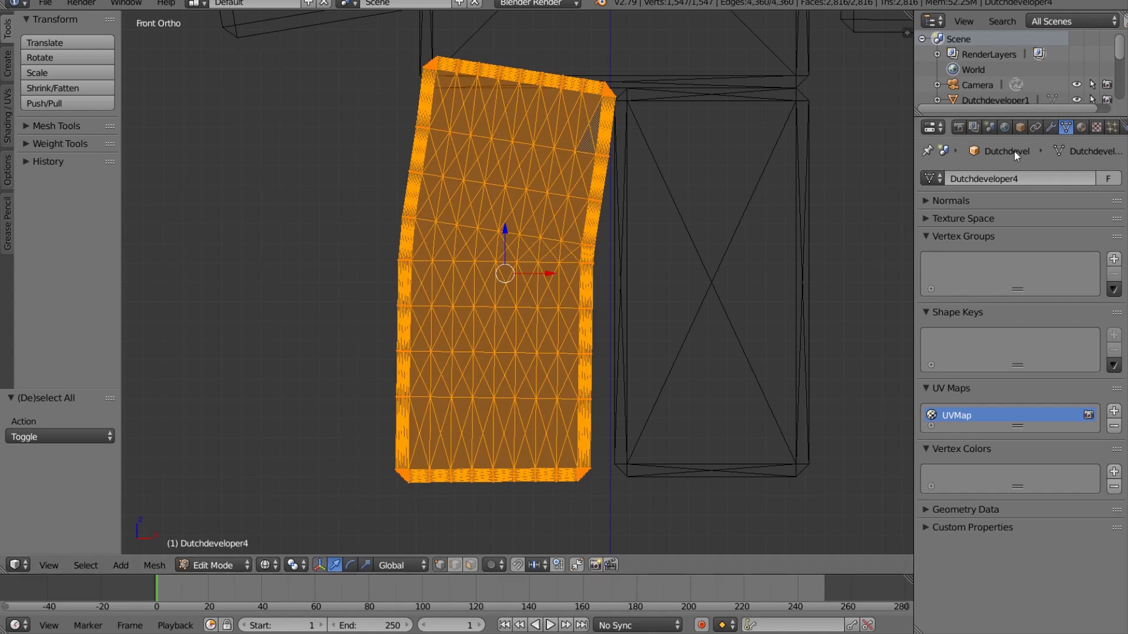
click(922, 201)
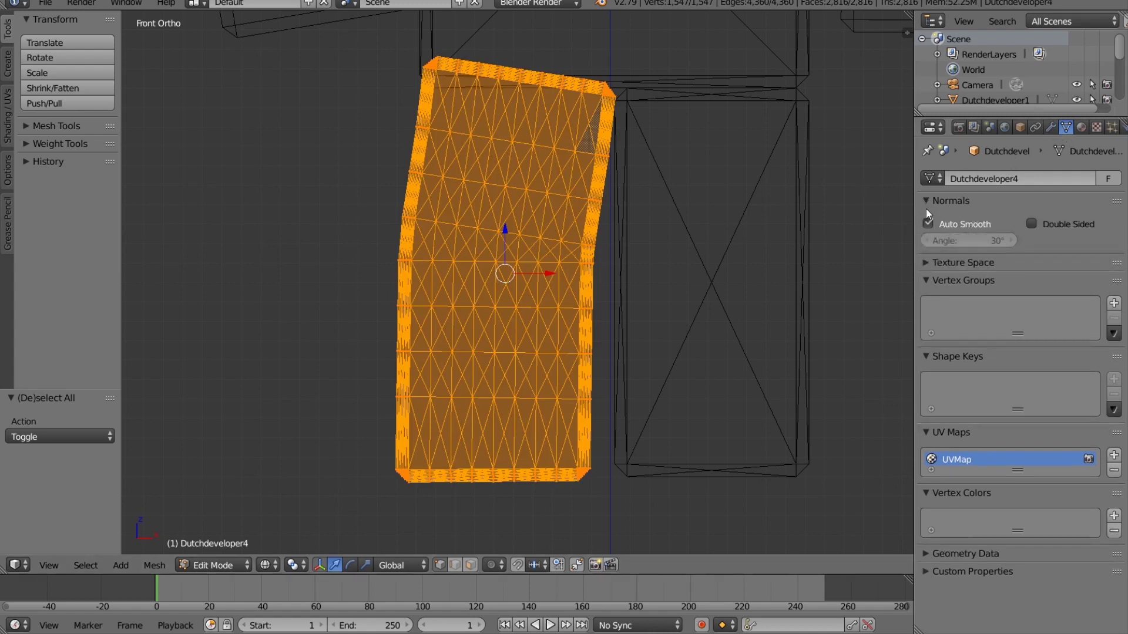
key(z)
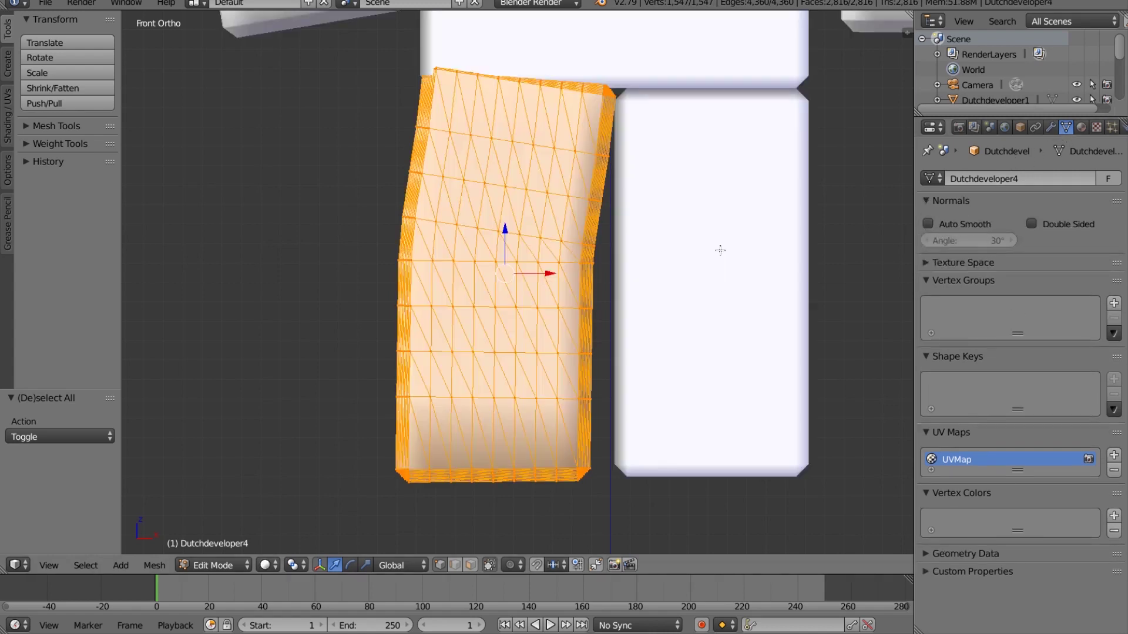
key(z)
key(z)
drag(958, 357, 958, 376)
key(z)
key(a)
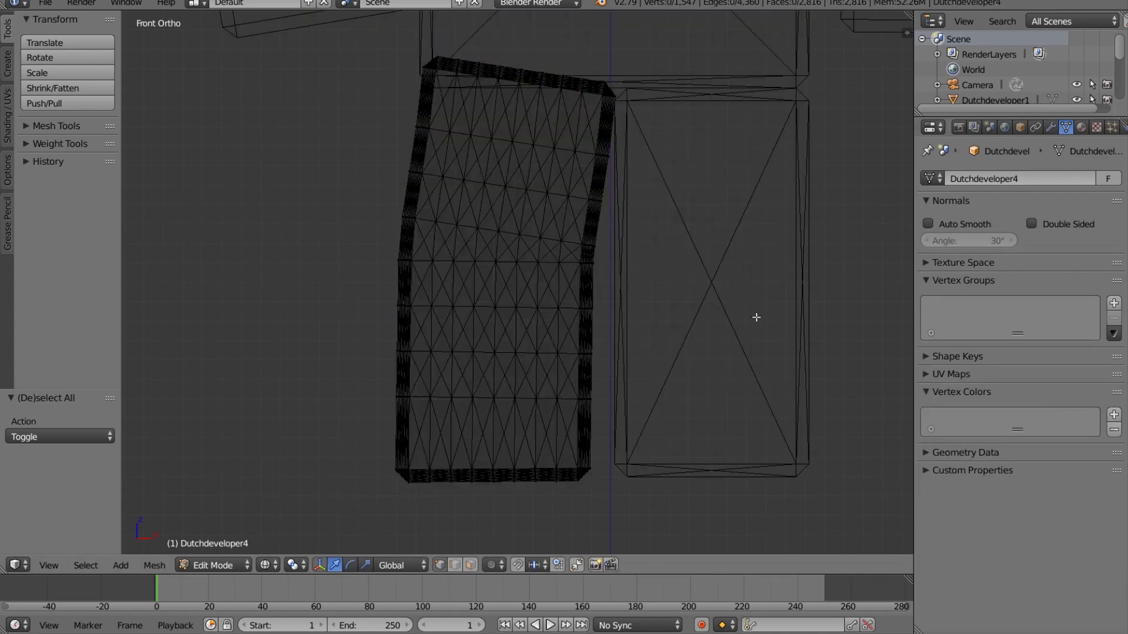
click(213, 565)
Select the right leg block and enter Edit Mode on it in solid shading
click(207, 548)
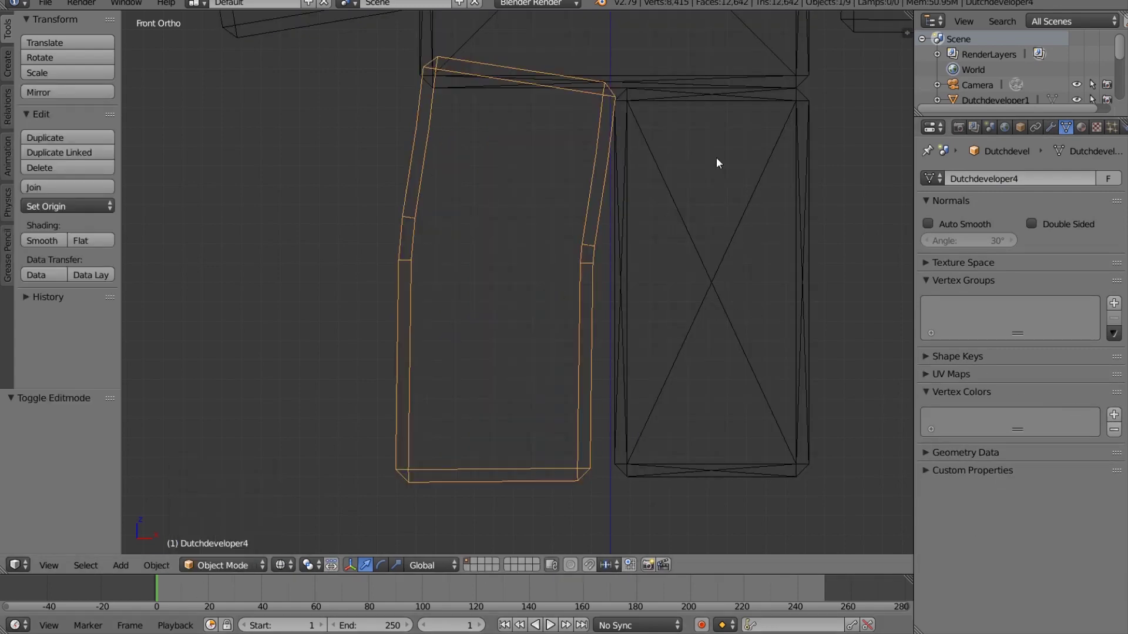
right_click(699, 91)
right_click(694, 94)
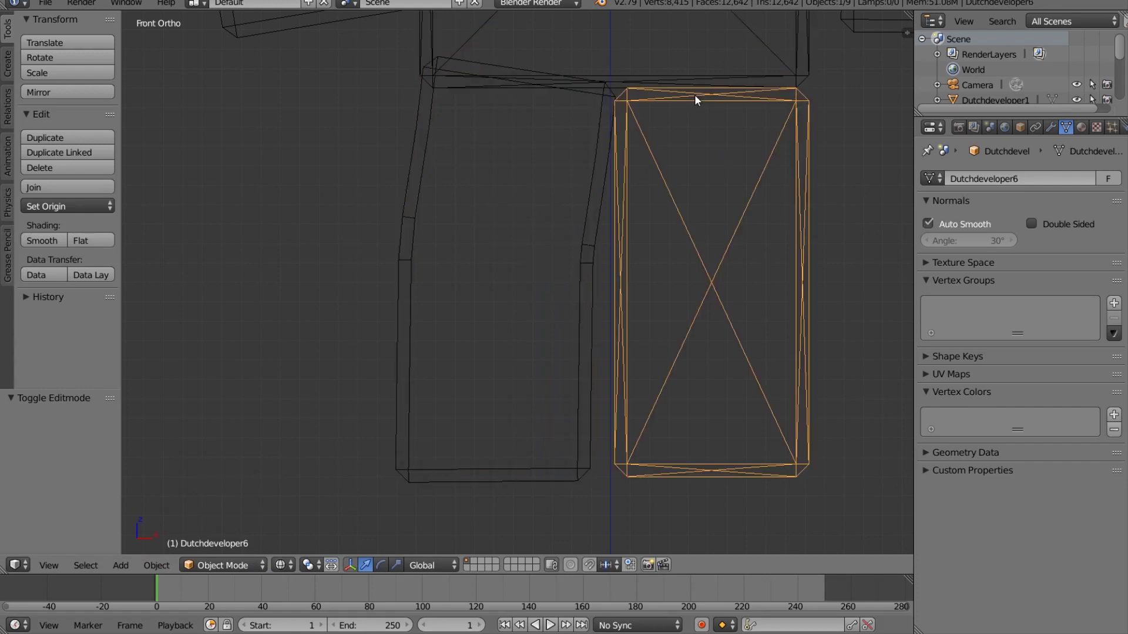
click(250, 566)
click(227, 531)
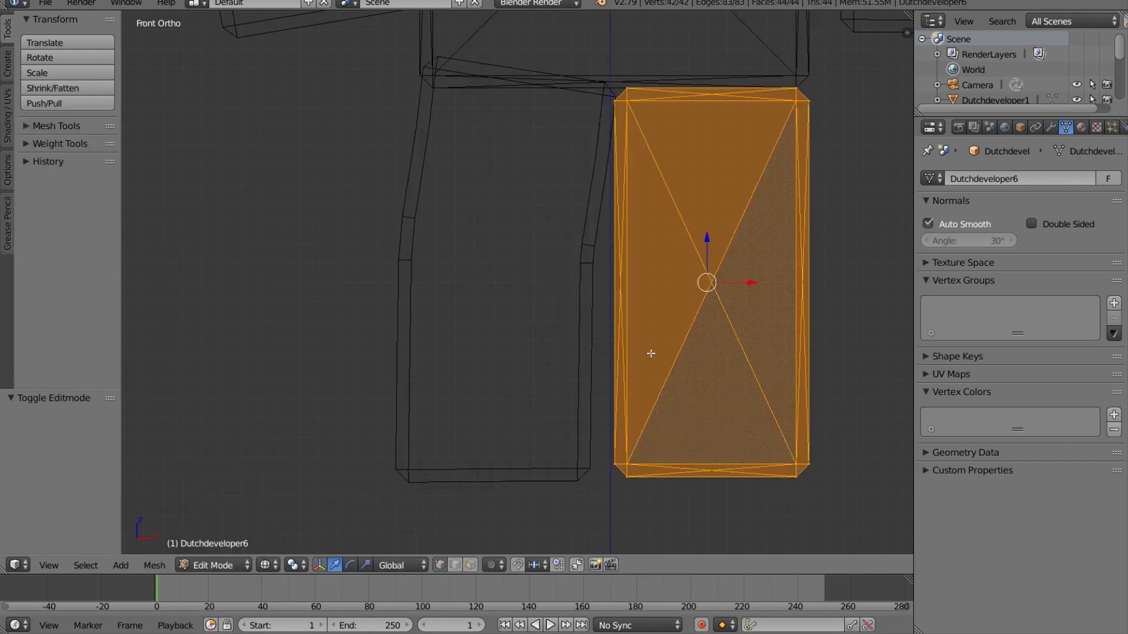
key(z)
key(z)
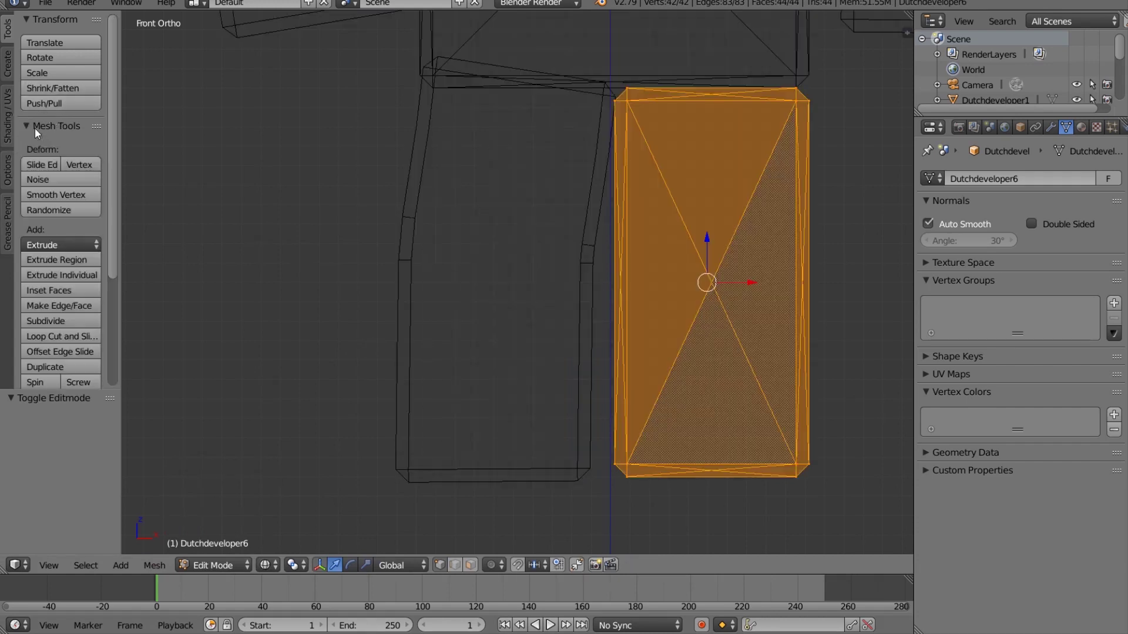
scroll(66, 282, down, 2)
scroll(66, 285, down, 2)
Subdivide the leg mesh twice and box-select its lower half
click(66, 275)
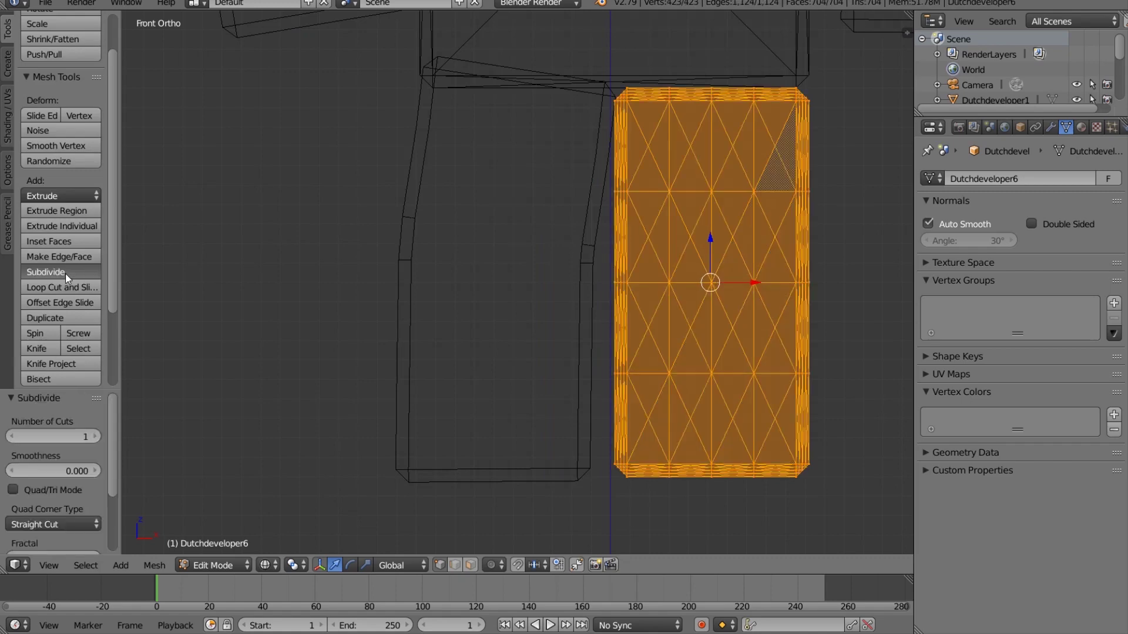
click(66, 274)
key(a)
key(b)
drag(859, 266, 599, 516)
key(e)
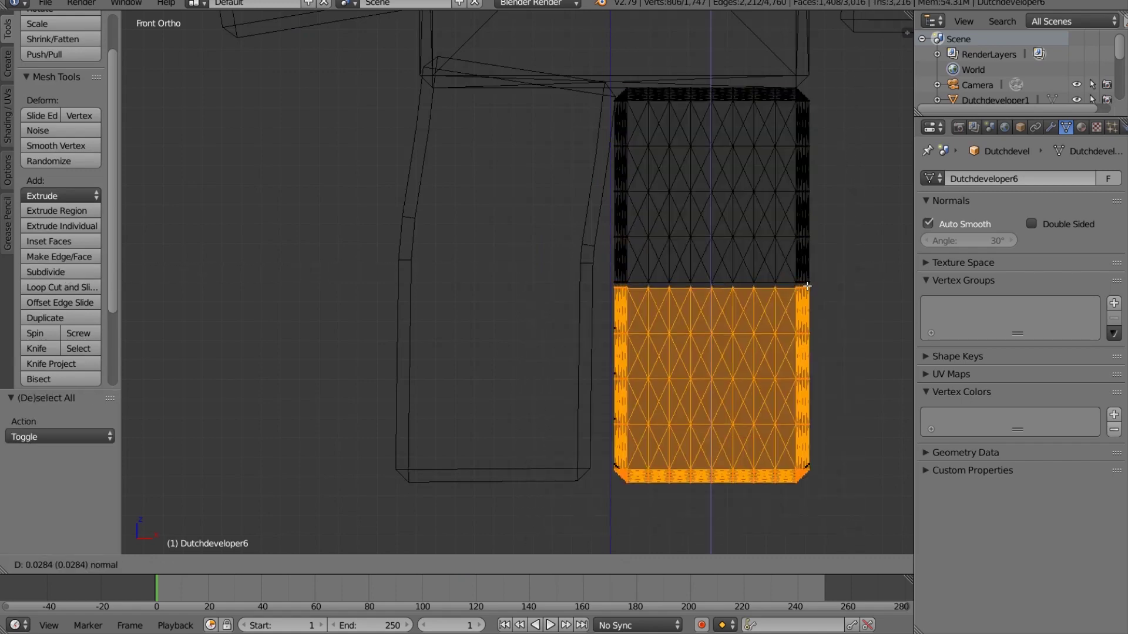
right_click(807, 286)
key(ctrl+z)
Rotate the lower half 4.92° and shift it up along Z and left along X
key(r)
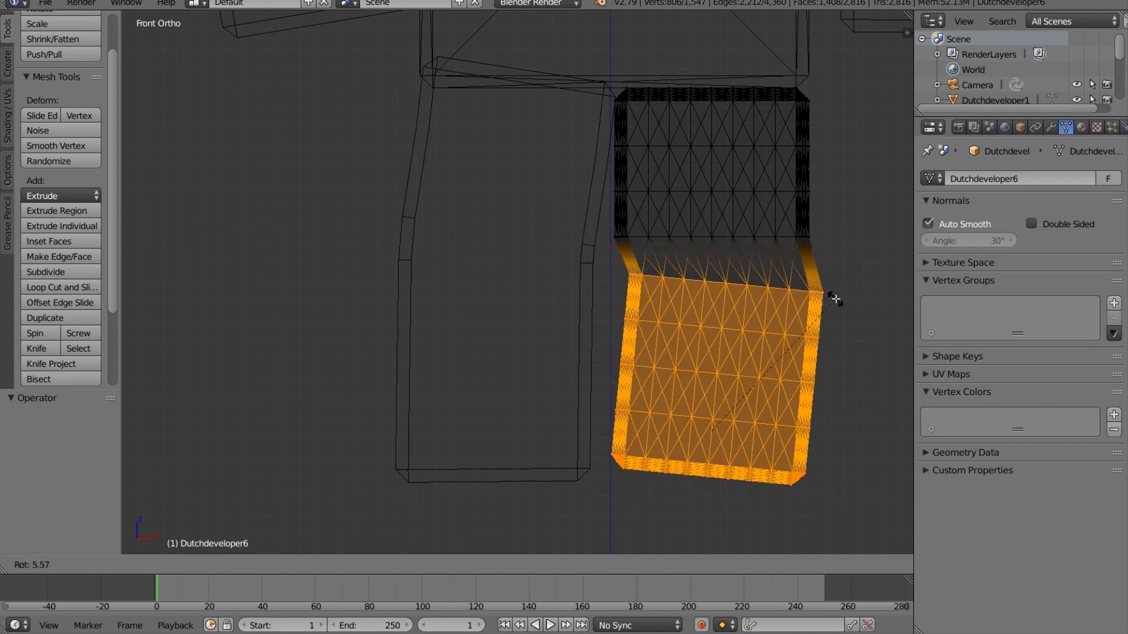
click(834, 304)
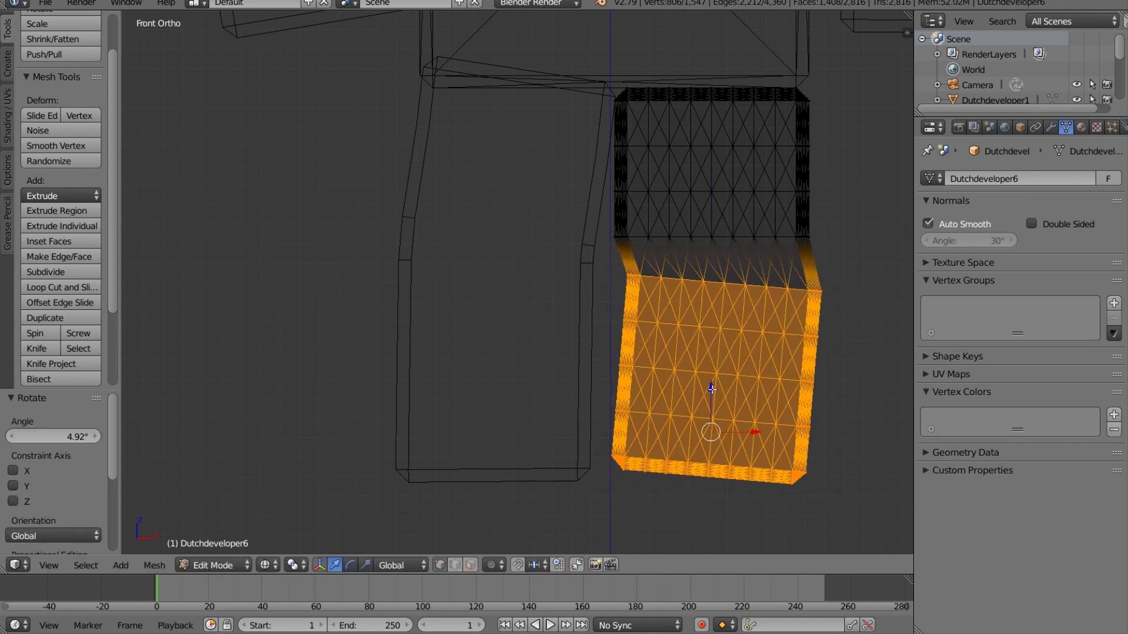
drag(711, 388, 742, 379)
drag(738, 419, 726, 417)
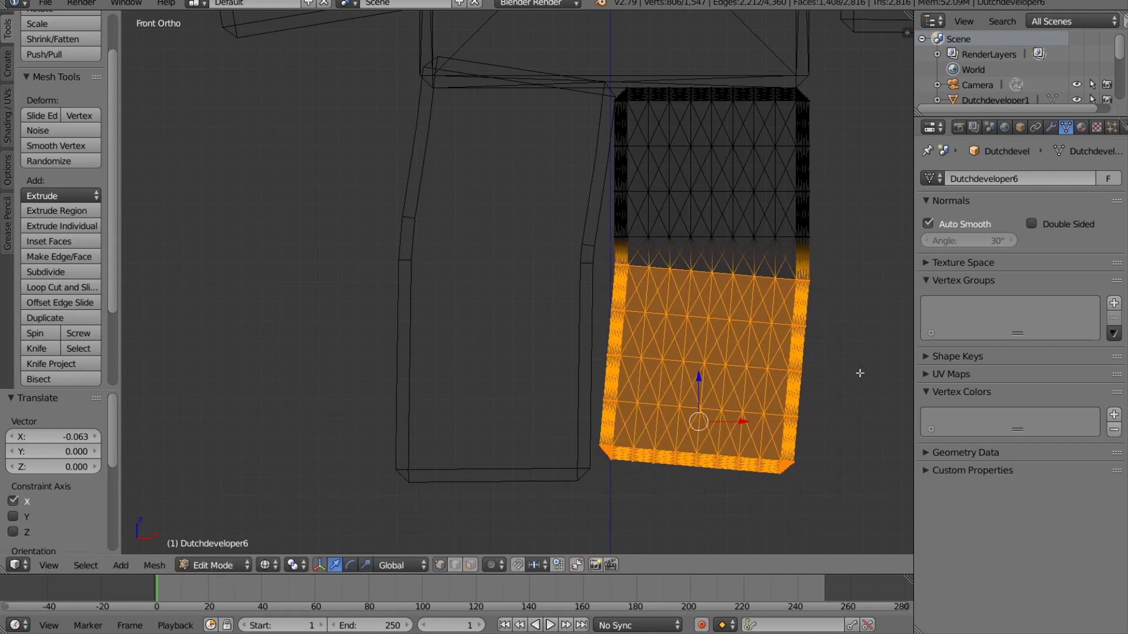
Rotate the whole right leg mesh by -5.6°
key(a)
key(a)
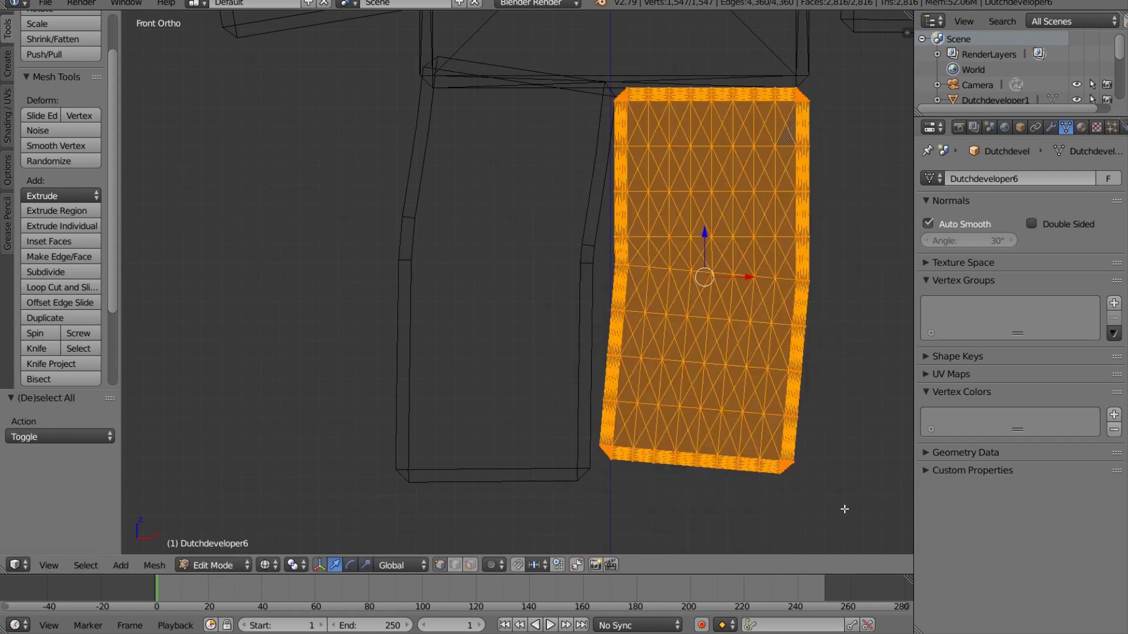
key(r)
click(891, 333)
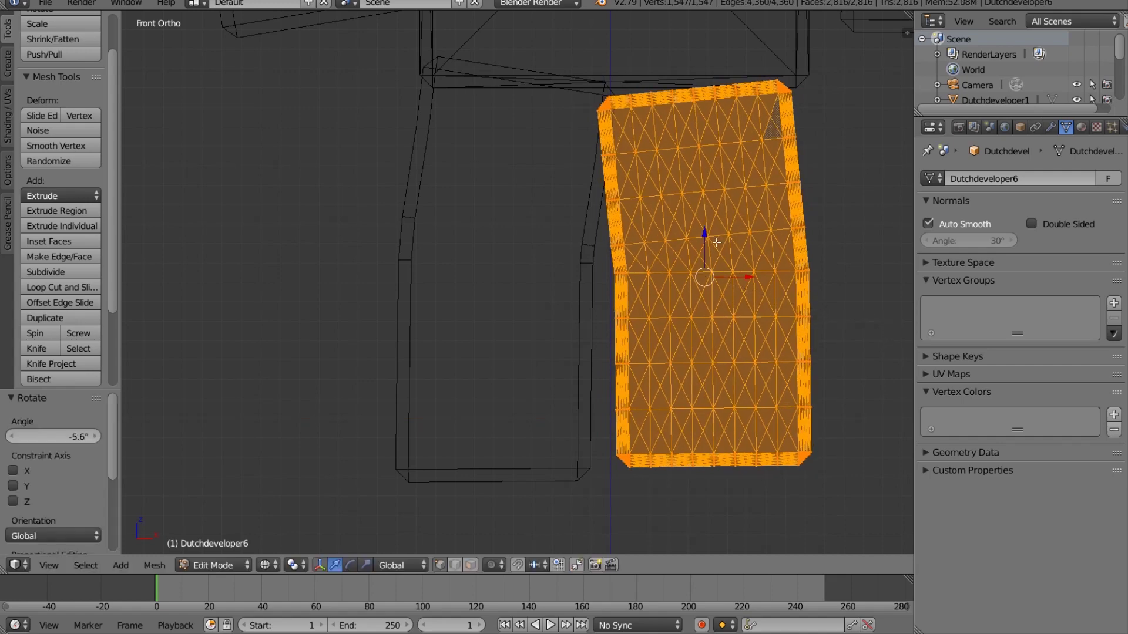
key(a)
right_click(709, 232)
key(g)
key(z)
right_click(716, 242)
key(ctrl+z)
key(ctrl+z)
Shift the leg right along X and nudge it up along Z
key(g)
key(x)
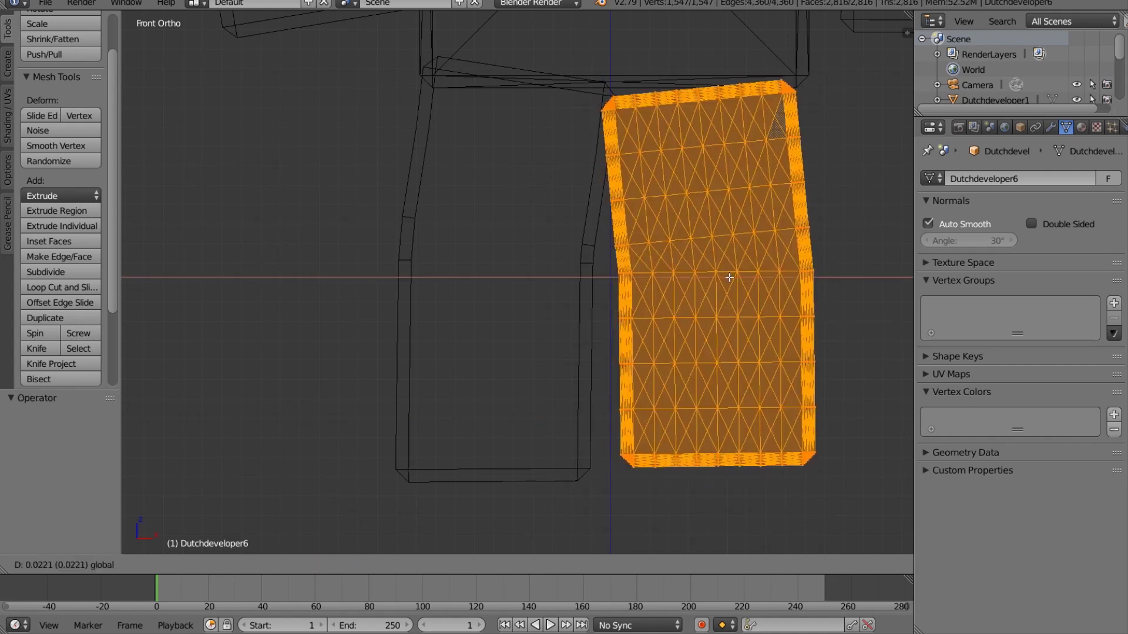
click(732, 275)
key(g)
key(z)
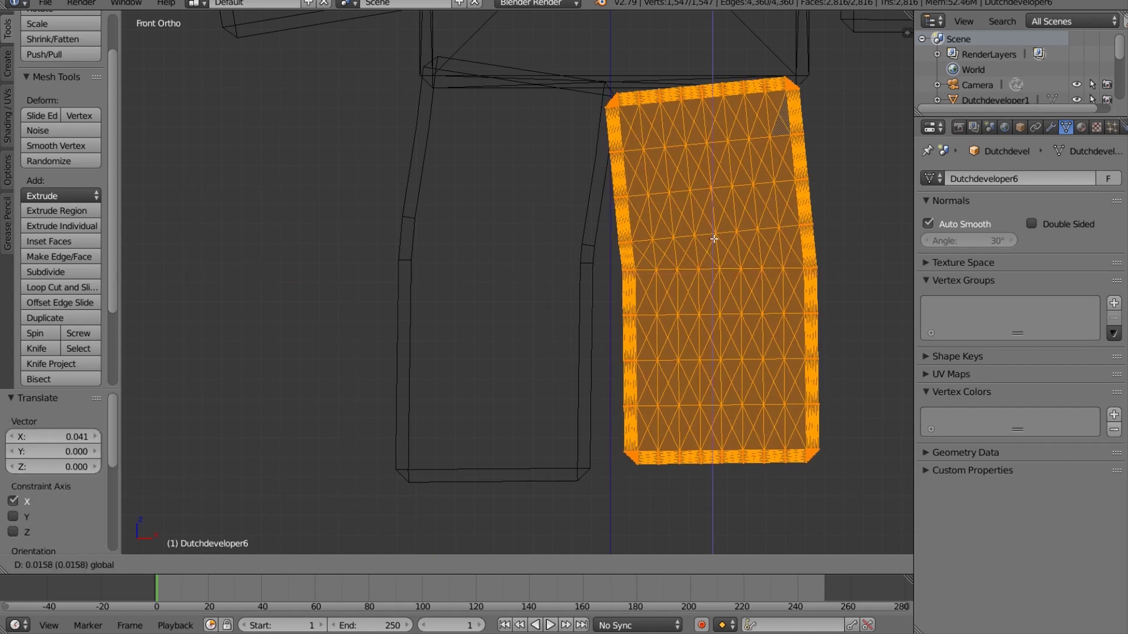
click(714, 232)
key(a)
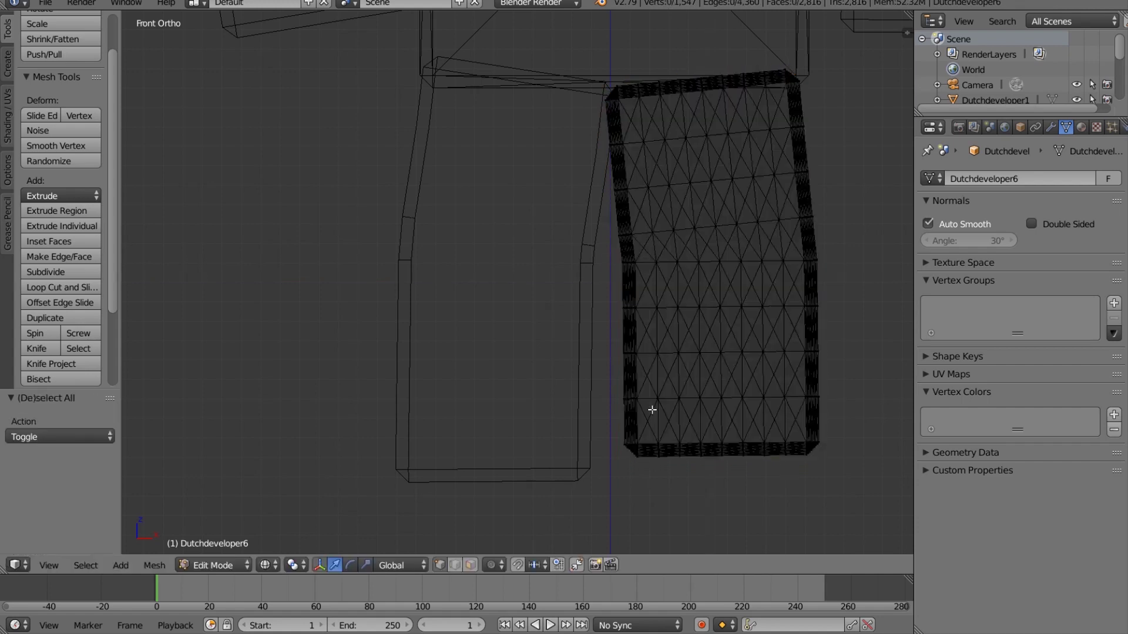
Select the leg's bottom band and turn it slightly, by 0.145°, to level it
key(b)
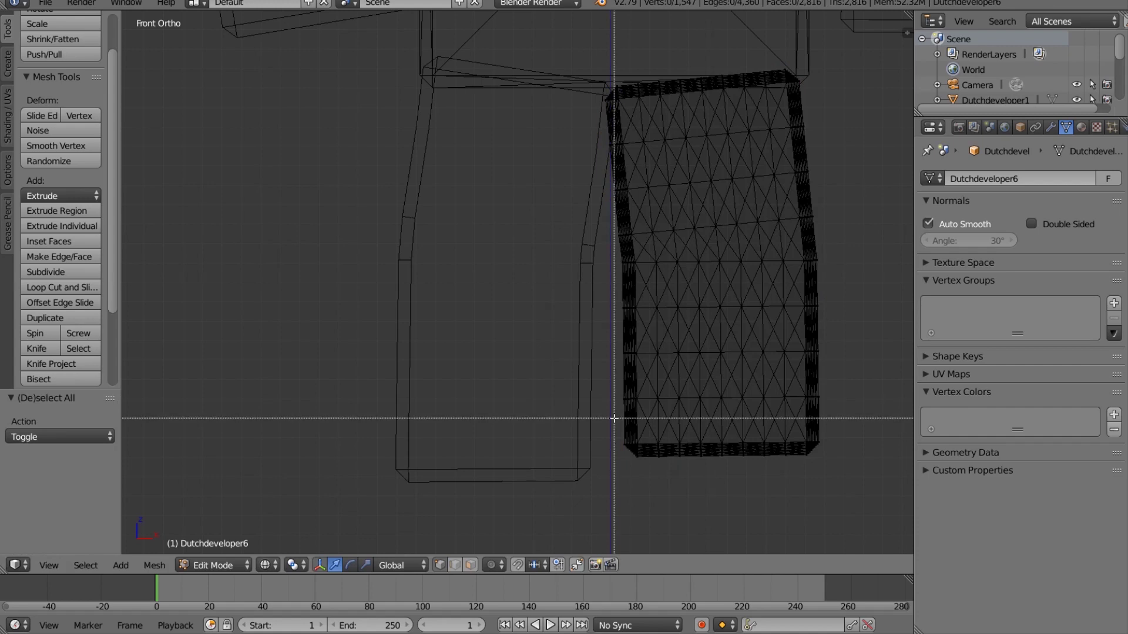
drag(614, 418, 857, 497)
key(e)
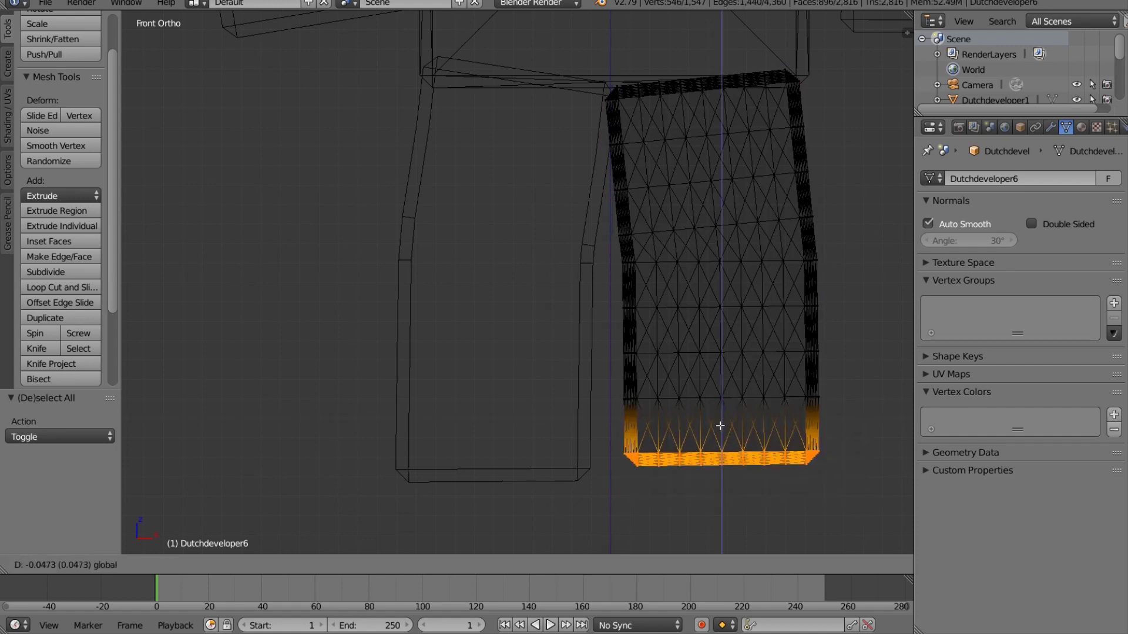
click(838, 456)
key(ctrl+z)
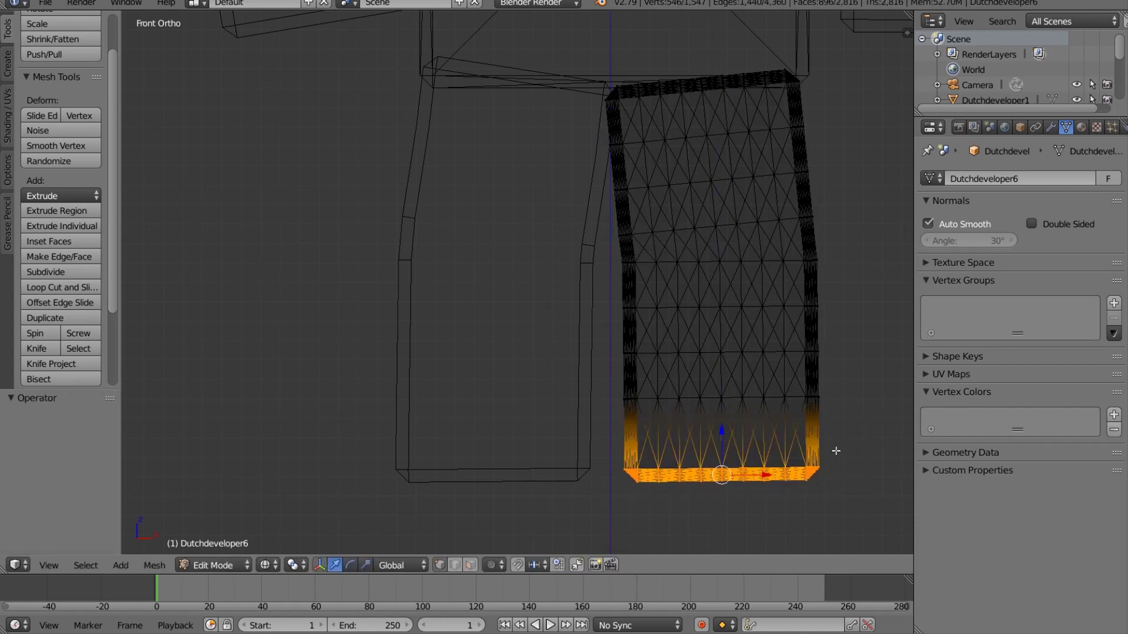
key(r)
click(854, 449)
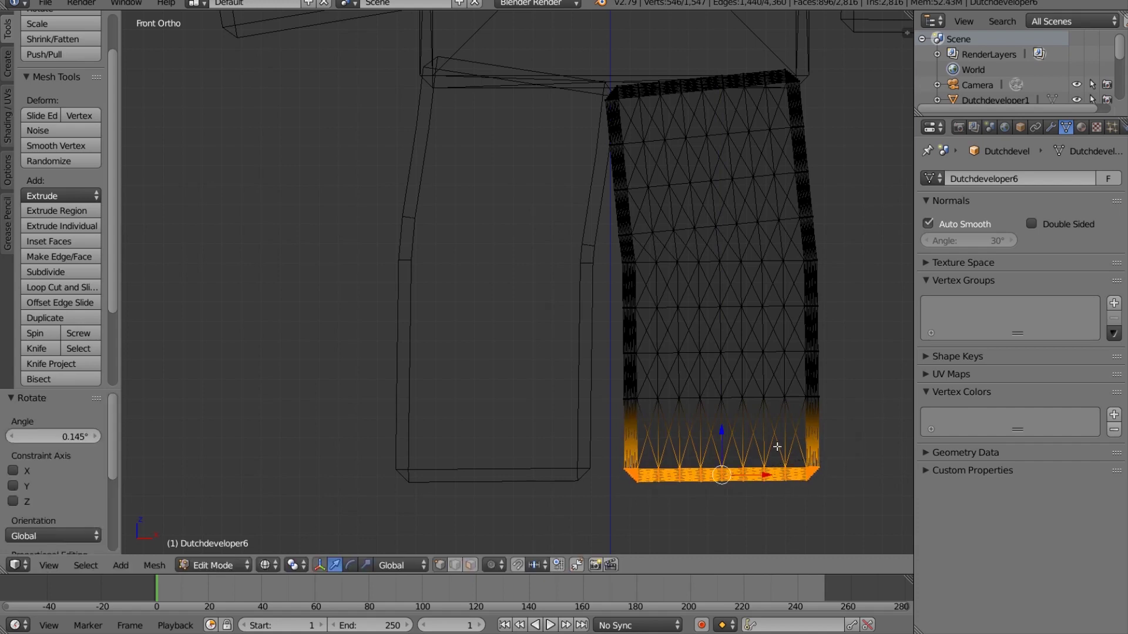
key(g)
click(830, 439)
key(a)
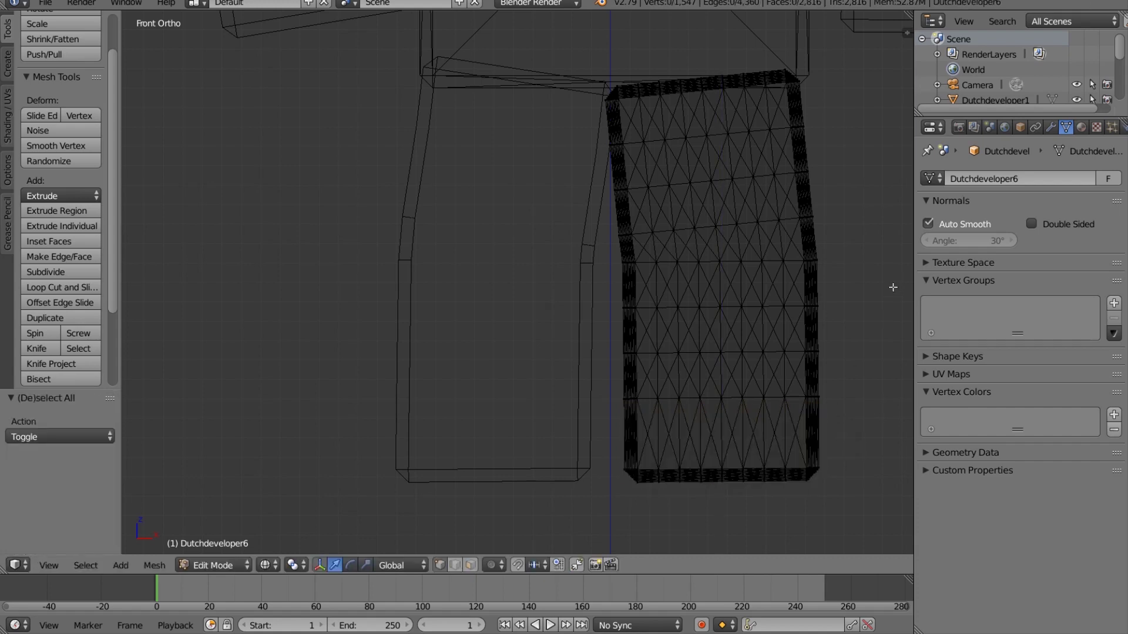
Turn off Auto Smooth in the Normals settings for the whole leg mesh
key(a)
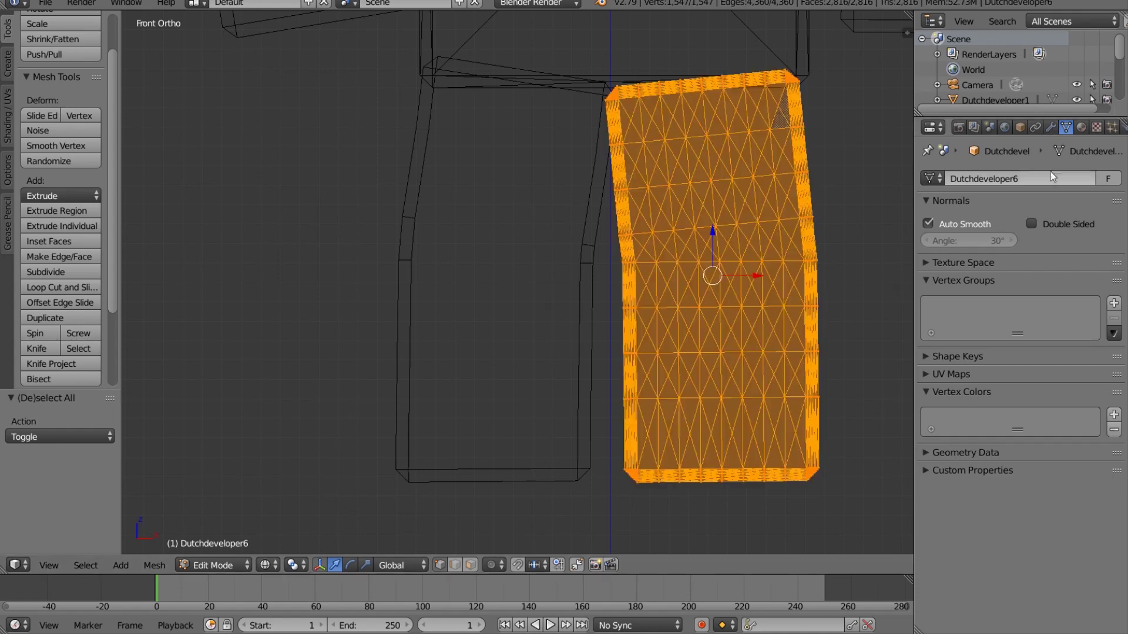
click(928, 224)
key(a)
scroll(818, 202, down, 5)
Return to Object Mode with Texture viewport shading and fit the scene in view
key(a)
key(a)
click(206, 573)
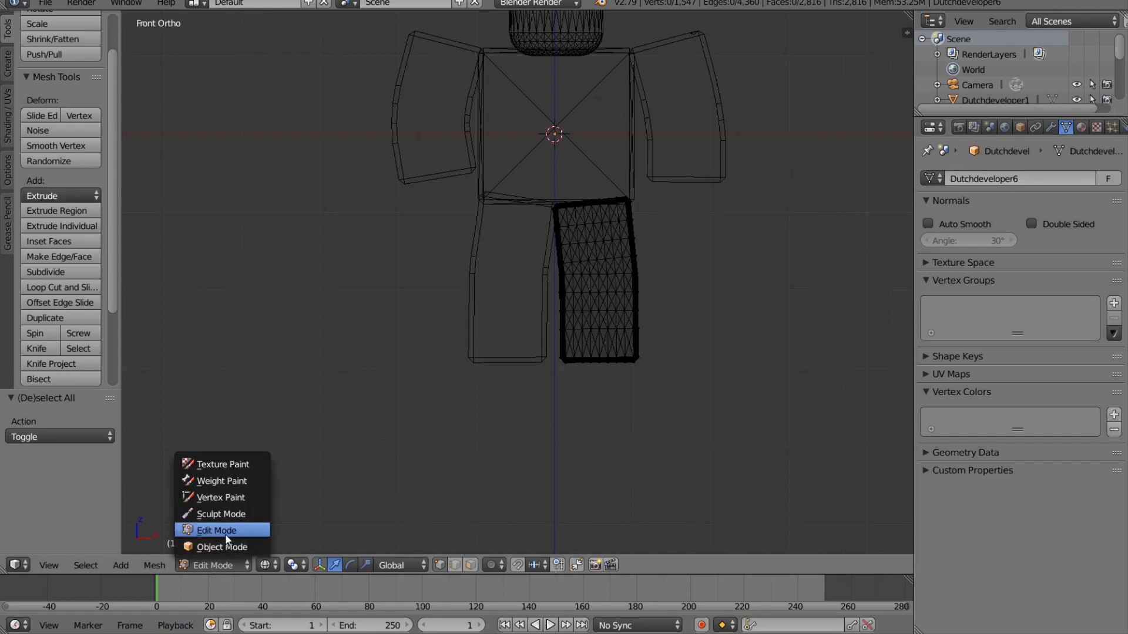
click(232, 547)
click(283, 566)
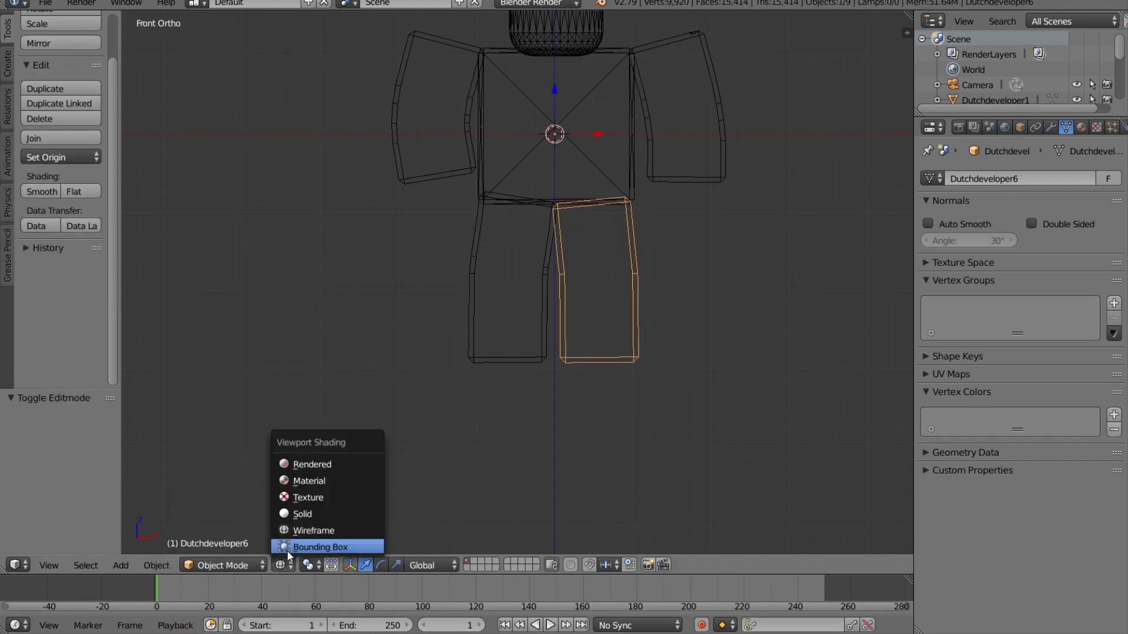
click(305, 495)
key(a)
scroll(685, 302, down, 3)
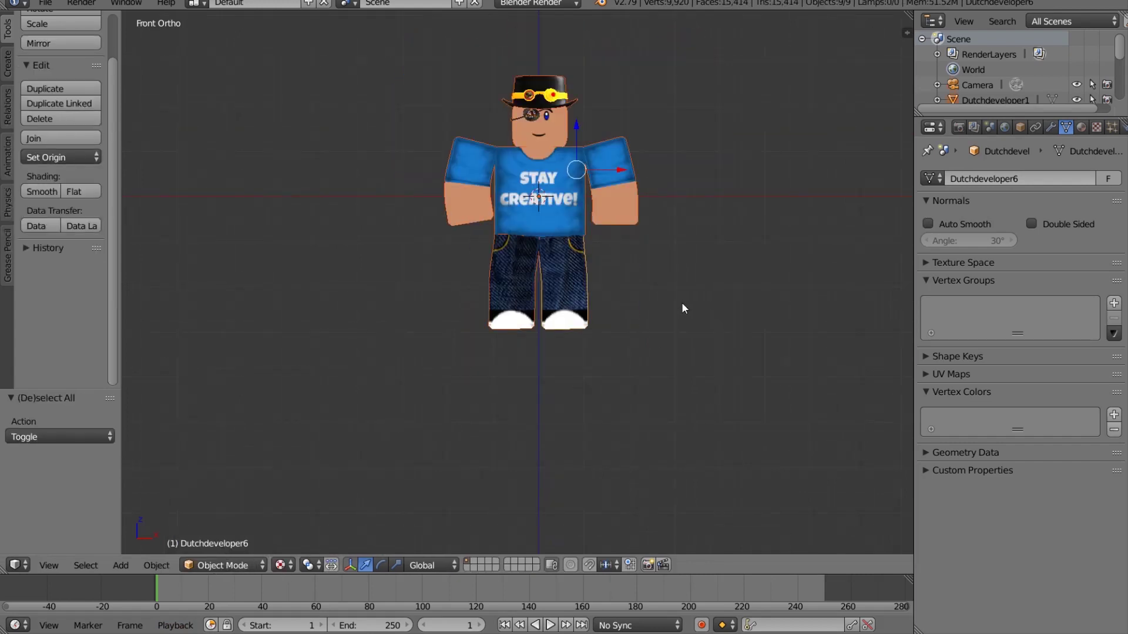
key(Home)
Box-select all the avatar's parts and frame them in the view
key(a)
key(b)
drag(217, 176, 548, 544)
key(KP_Decimal)
Orbit around the avatar in perspective from above and the sides, then switch to wireframe
key(KP_8)
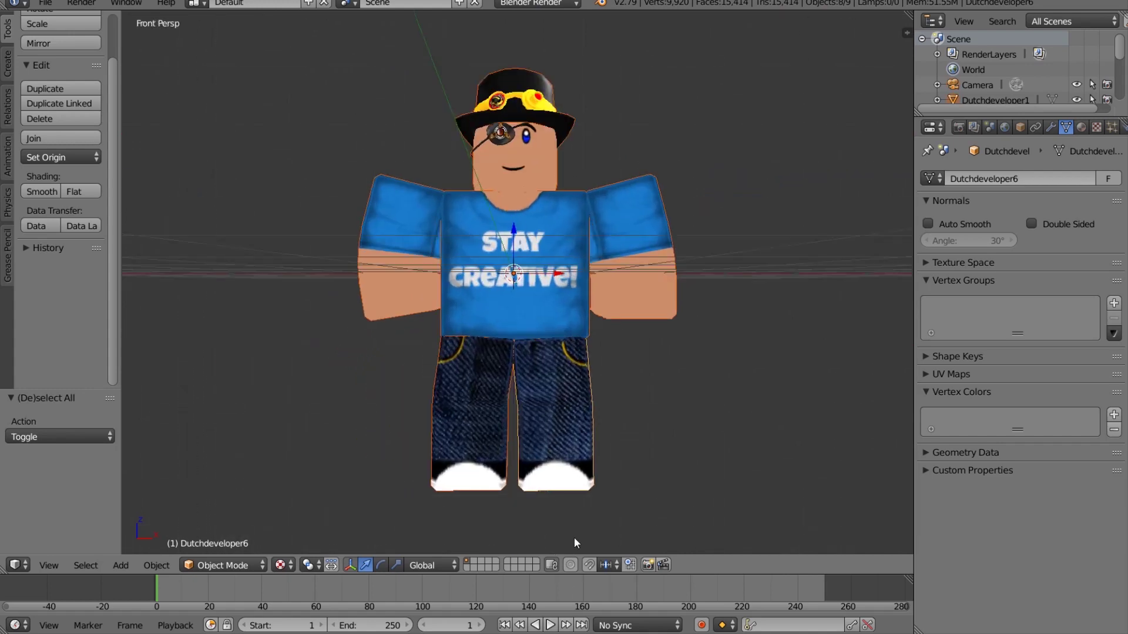
key(KP_5)
key(KP_8)
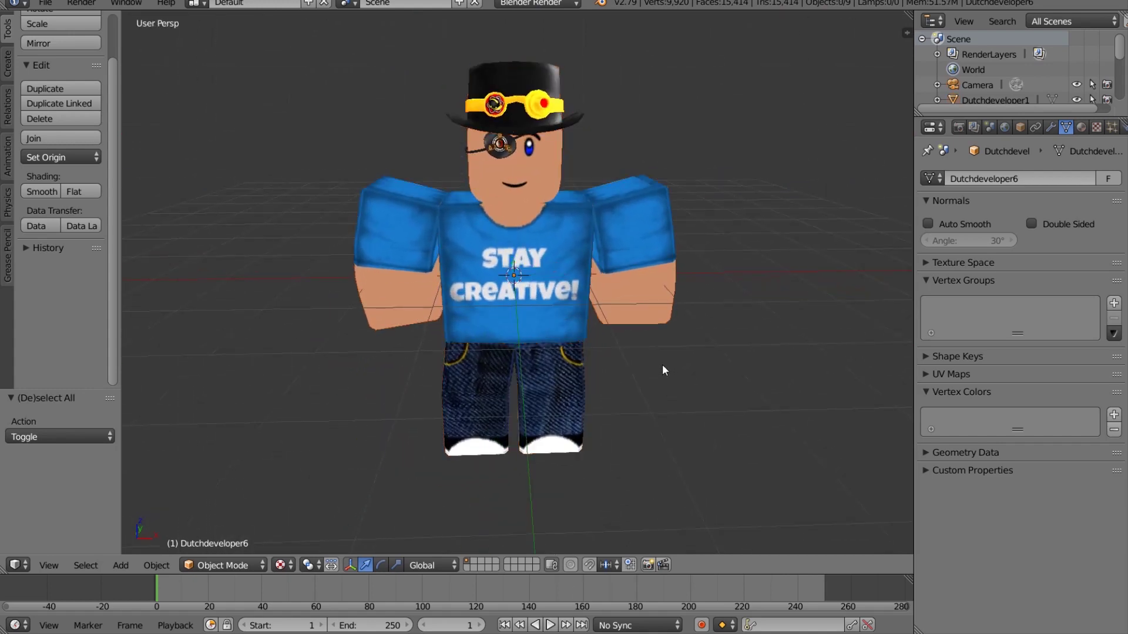
key(KP_8)
middle_drag(669, 382, 468, 357)
mouse_move(590, 442)
middle_down()
mouse_move(669, 421)
mouse_move(615, 428)
mouse_move(746, 470)
mouse_move(614, 418)
mouse_move(599, 394)
mouse_move(630, 421)
mouse_move(695, 445)
mouse_move(728, 423)
middle_up()
key(z)
key(z)
key(z)
Enter Edit Mode on the leg and box-select the lower leg block
click(222, 565)
click(227, 532)
scroll(730, 428, up, 3)
key(b)
drag(506, 468, 634, 554)
scroll(726, 504, down, 4)
middle_drag(726, 503, 658, 488)
key(b)
drag(494, 418, 665, 503)
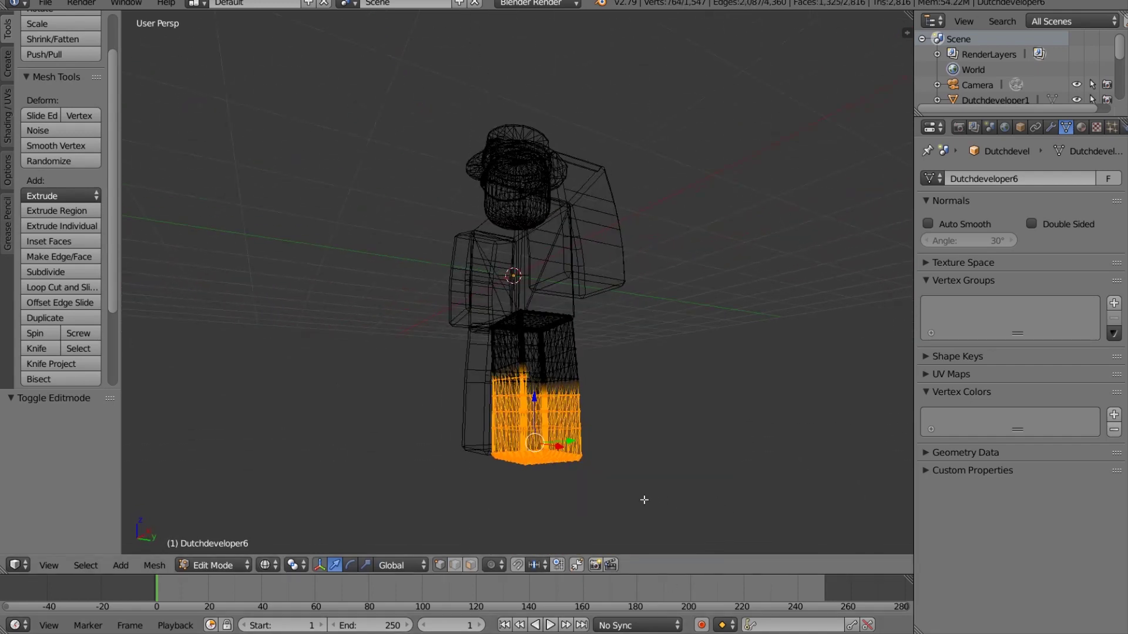
Switch to the Right Ortho view and try selecting and rotating the foot faces, then cancel
key(KP_3)
scroll(611, 479, up, 2)
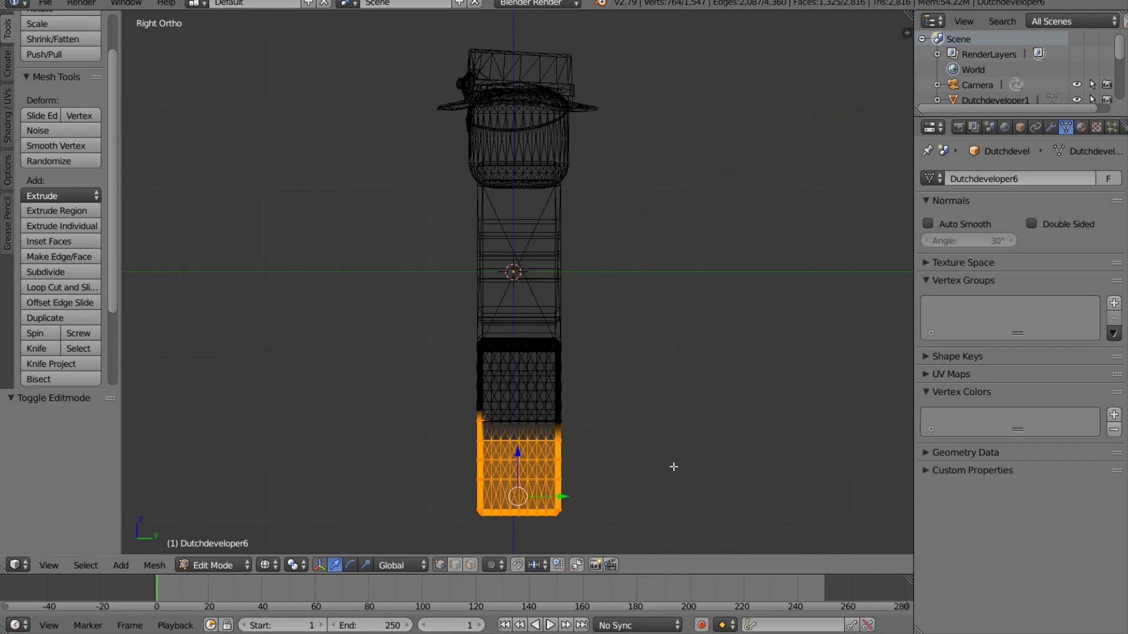
key(a)
key(b)
drag(452, 444, 639, 536)
key(r)
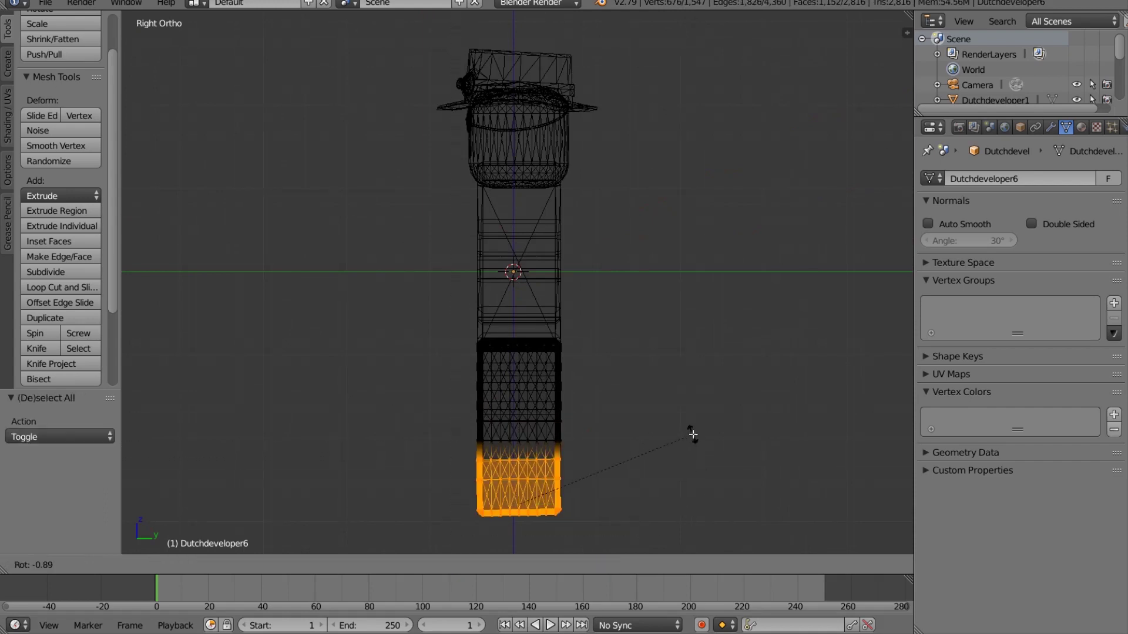
key(Escape)
key(a)
Tilt the lower leg faces about -5° and slide them along Y
key(b)
drag(444, 425, 699, 554)
key(r)
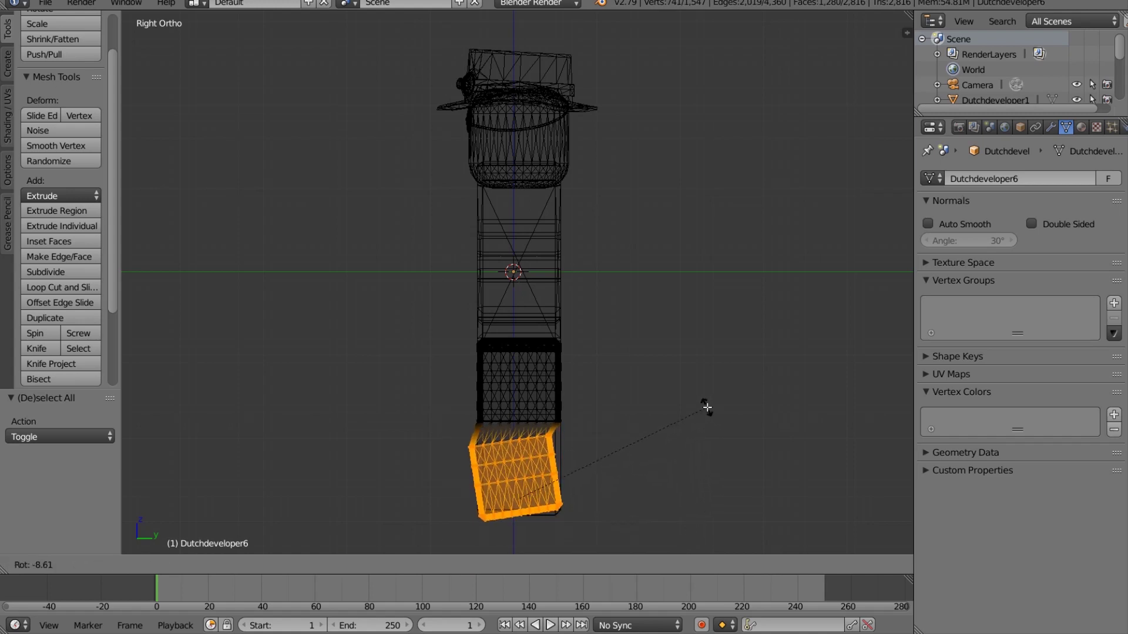
click(714, 427)
mouse_move(563, 503)
mouse_down()
mouse_move(495, 503)
mouse_move(566, 504)
mouse_up()
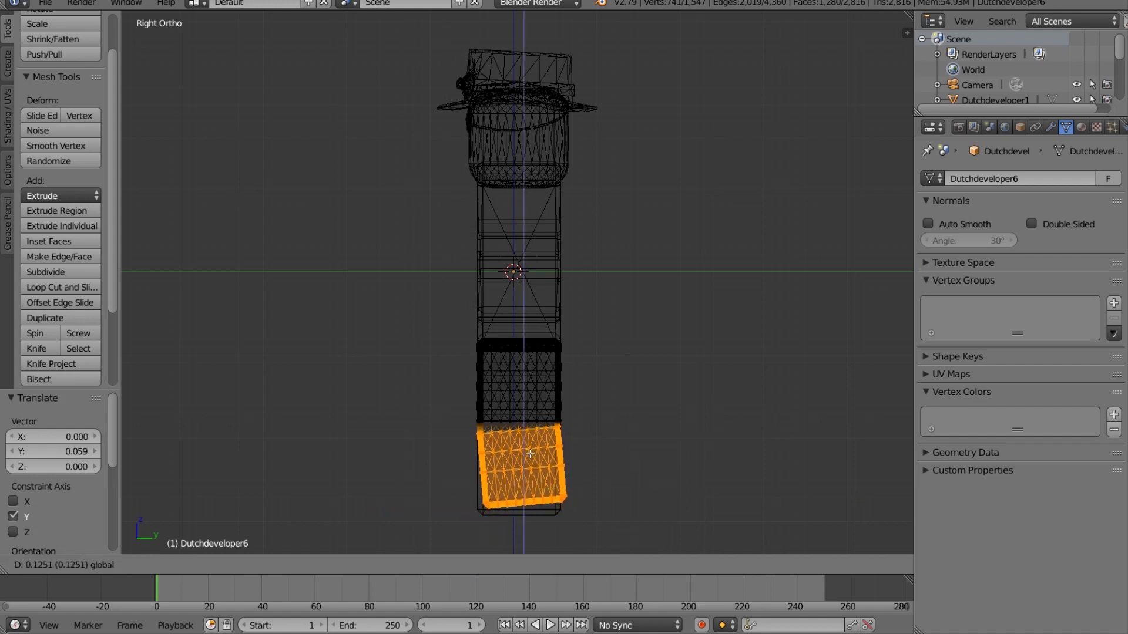
Rotate the whole lower leg 3.79°, move it into place, and deselect
key(a)
key(b)
drag(461, 315, 624, 533)
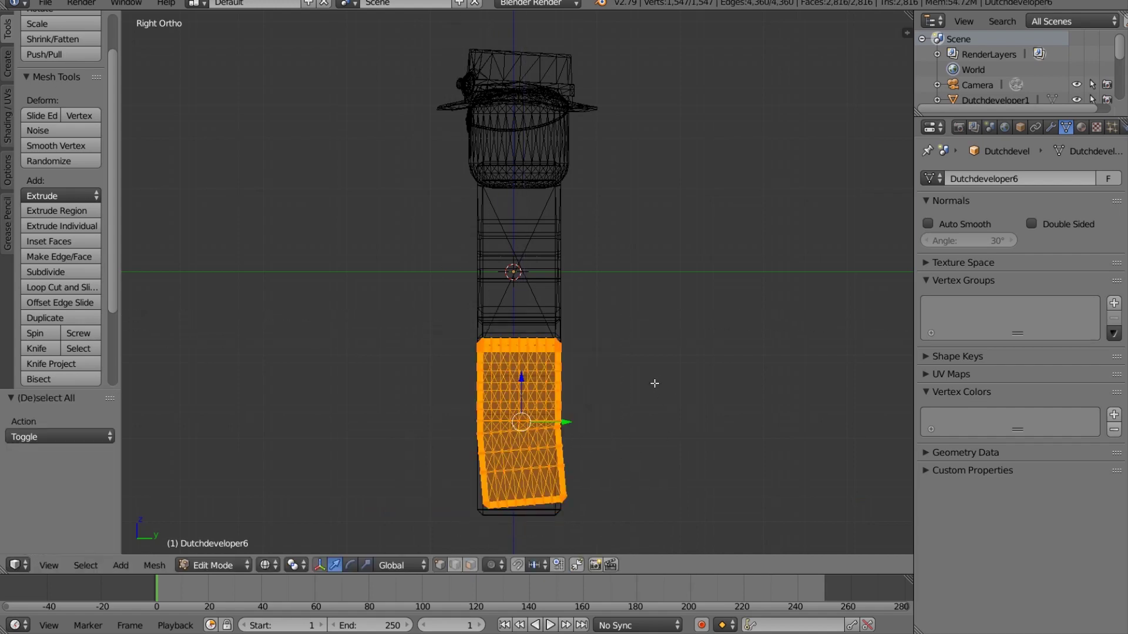
key(r)
click(661, 393)
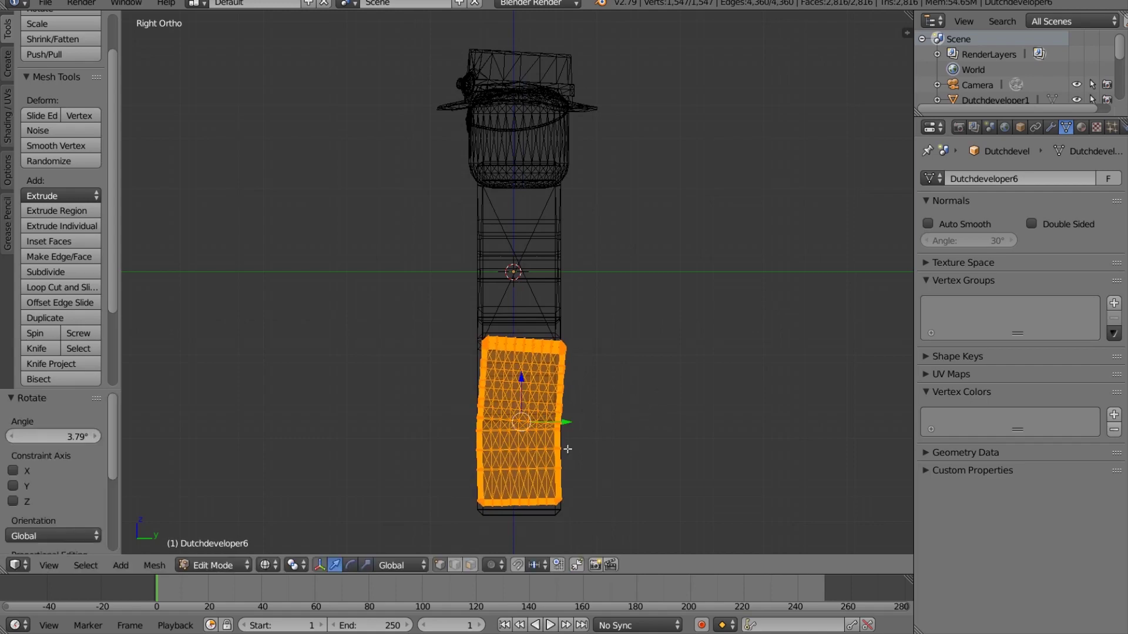
key(g)
click(518, 377)
key(a)
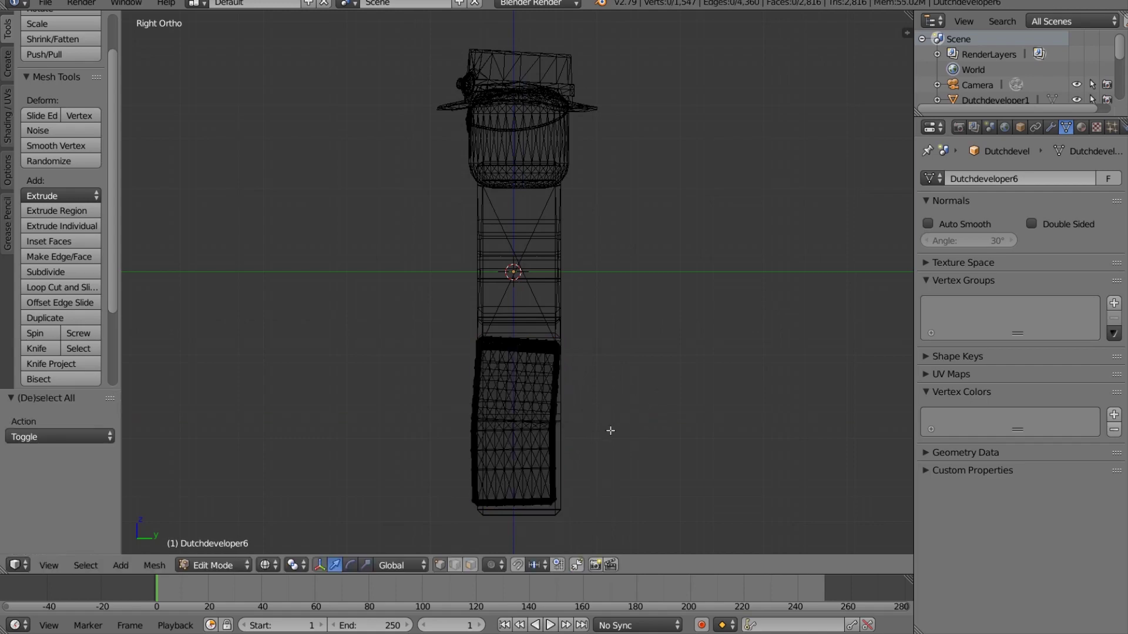
middle_drag(610, 428, 676, 431)
Switch the viewport to Texture shading and orbit to a three-quarter view of the avatar
key(z)
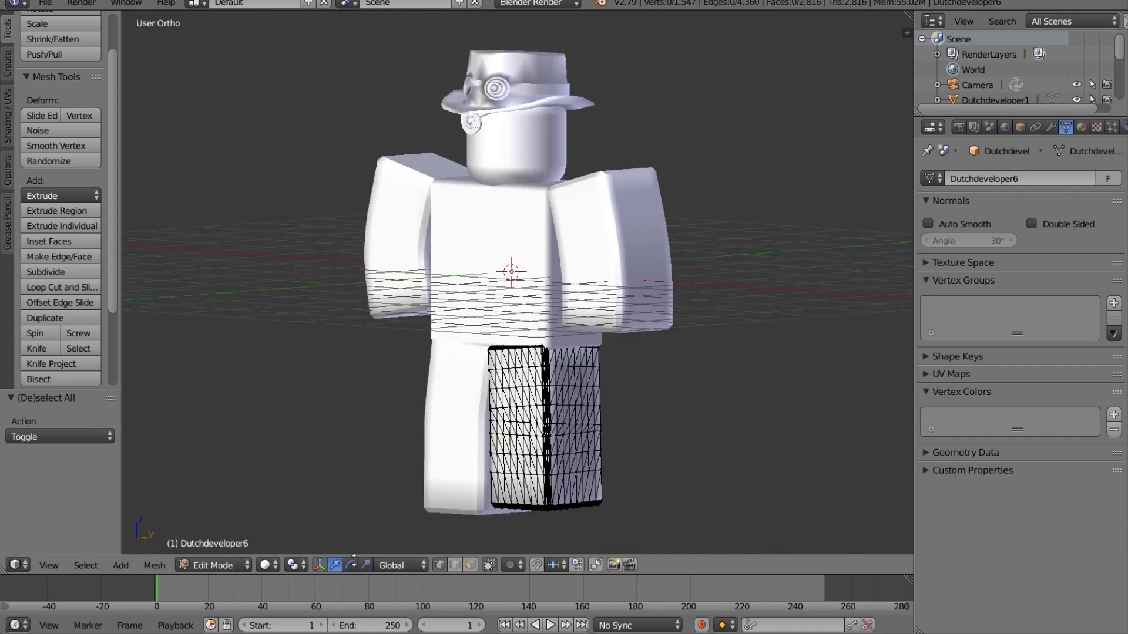
click(265, 565)
click(288, 492)
middle_drag(696, 466, 758, 497)
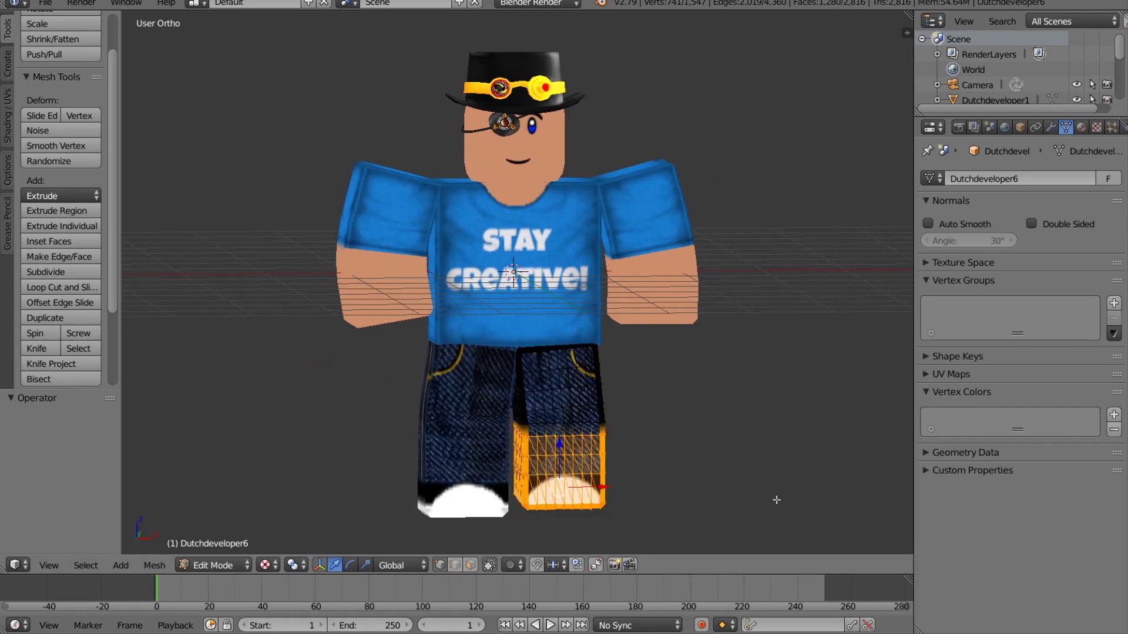
key(a)
mouse_move(769, 460)
middle_down()
mouse_move(712, 443)
mouse_move(640, 449)
mouse_move(788, 455)
middle_up()
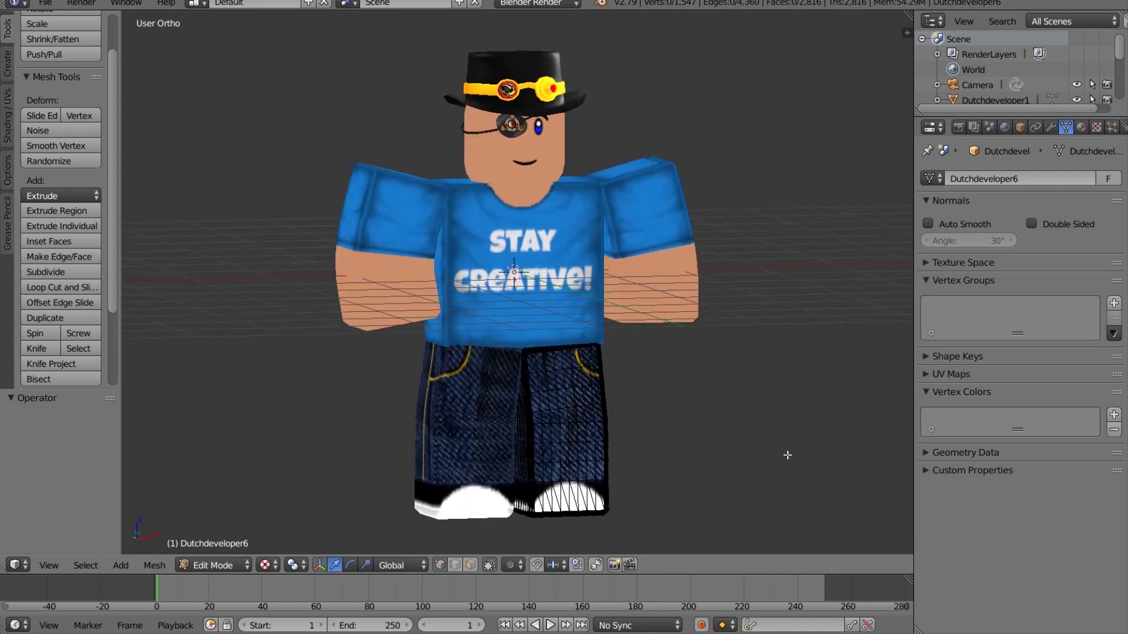
Switch back to Object Mode and review the textured avatar with zooming and orbiting
click(266, 566)
click(297, 498)
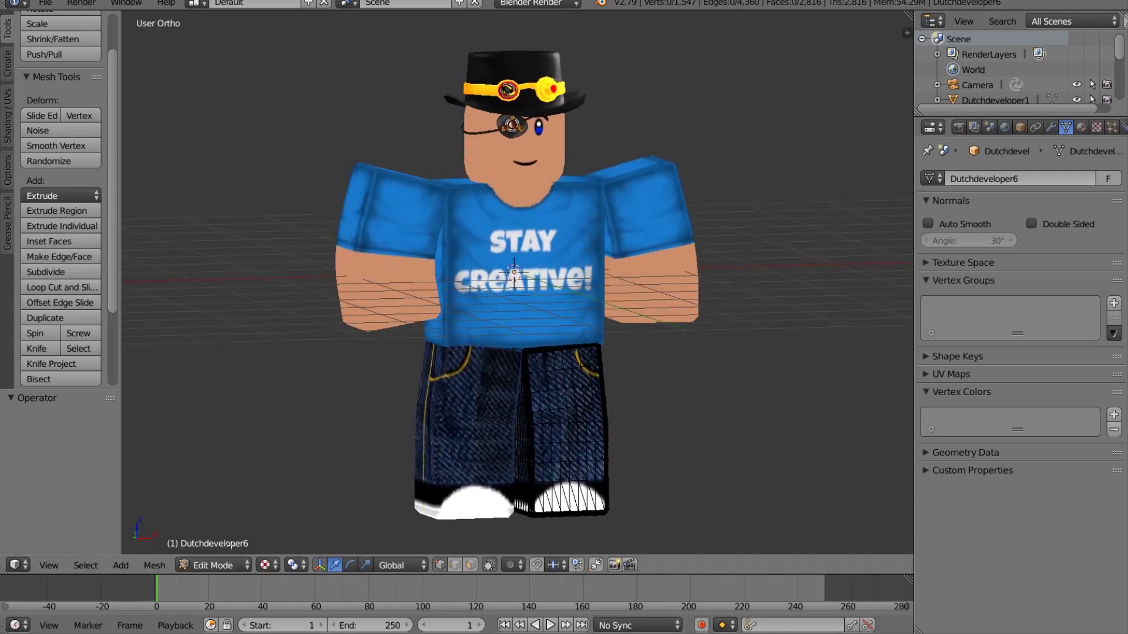
click(223, 564)
click(219, 547)
scroll(608, 449, down, 4)
key(a)
scroll(644, 408, up, 3)
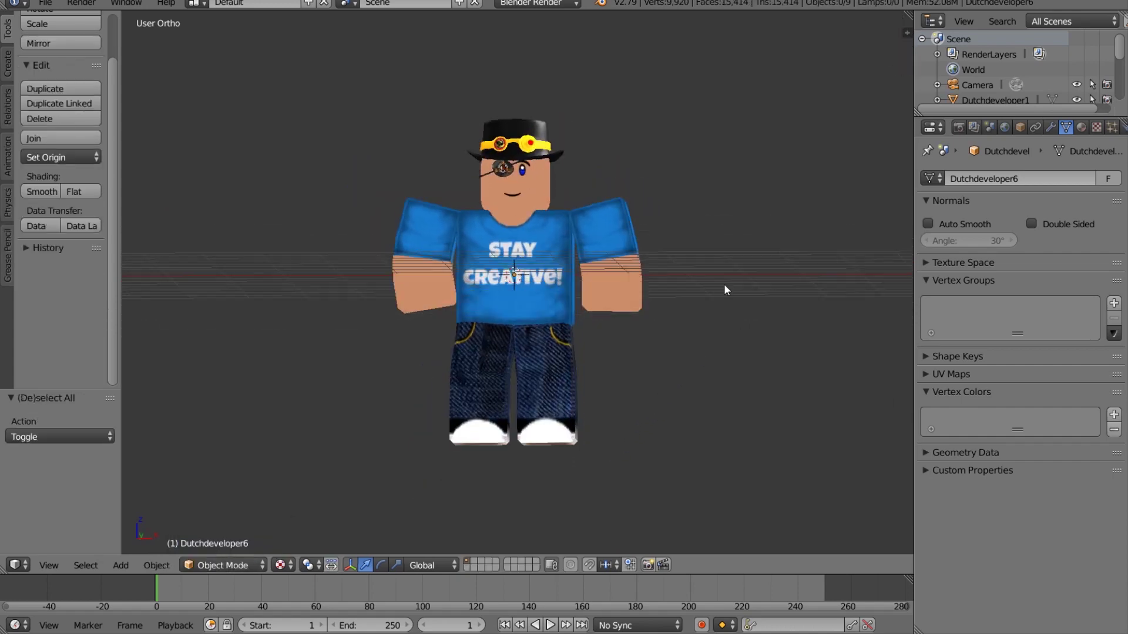
middle_drag(656, 210, 781, 435)
scroll(777, 436, down, 2)
scroll(682, 347, up, 3)
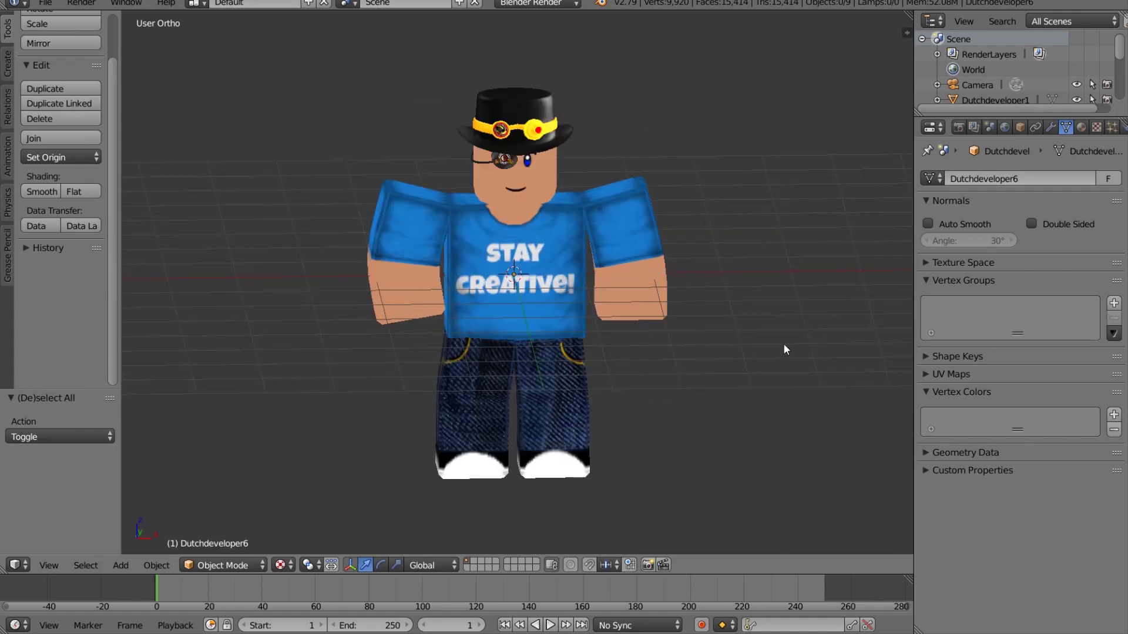
scroll(728, 356, down, 3)
scroll(695, 275, up, 3)
Select the camera, render a test image with F12, and close the render window
middle_drag(703, 266, 734, 214)
scroll(735, 213, down, 2)
right_click(742, 48)
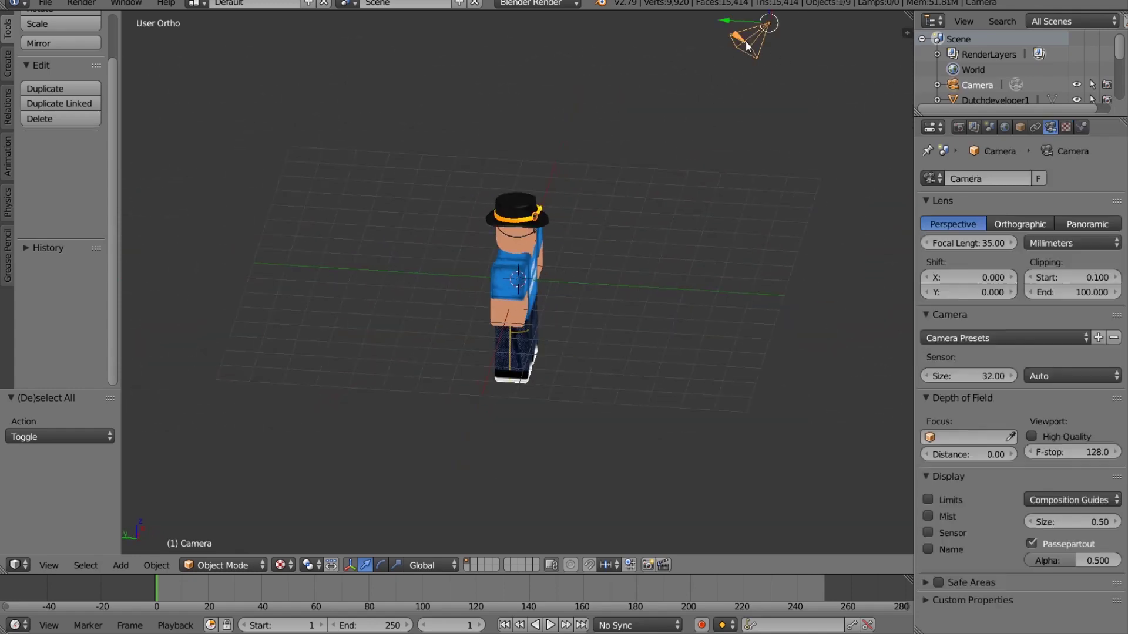
middle_drag(660, 241, 481, 226)
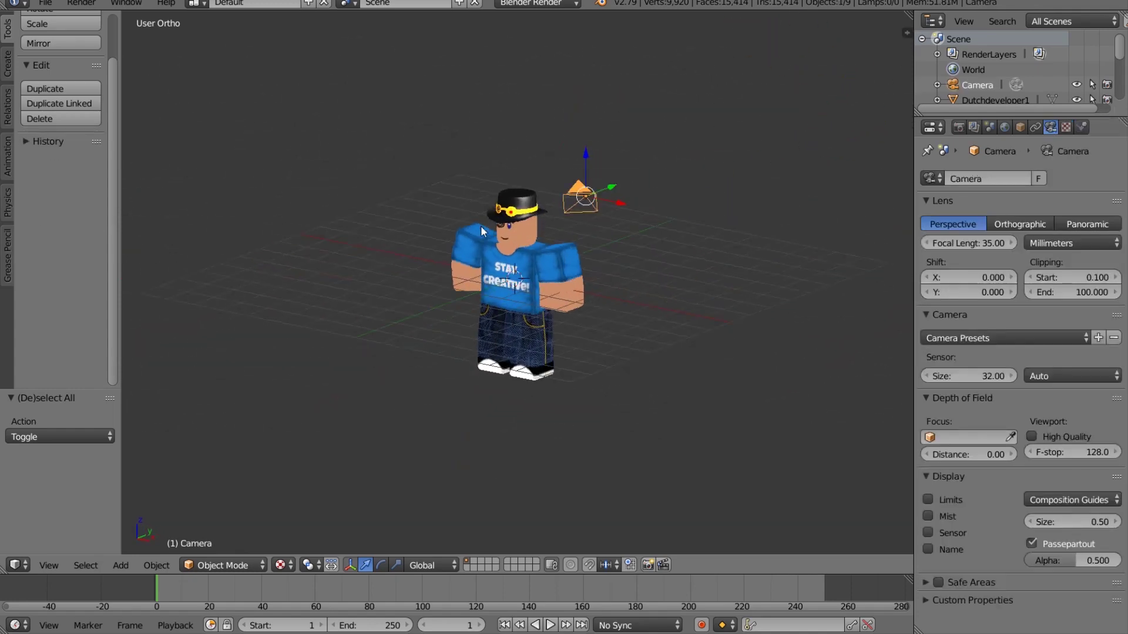
key(F12)
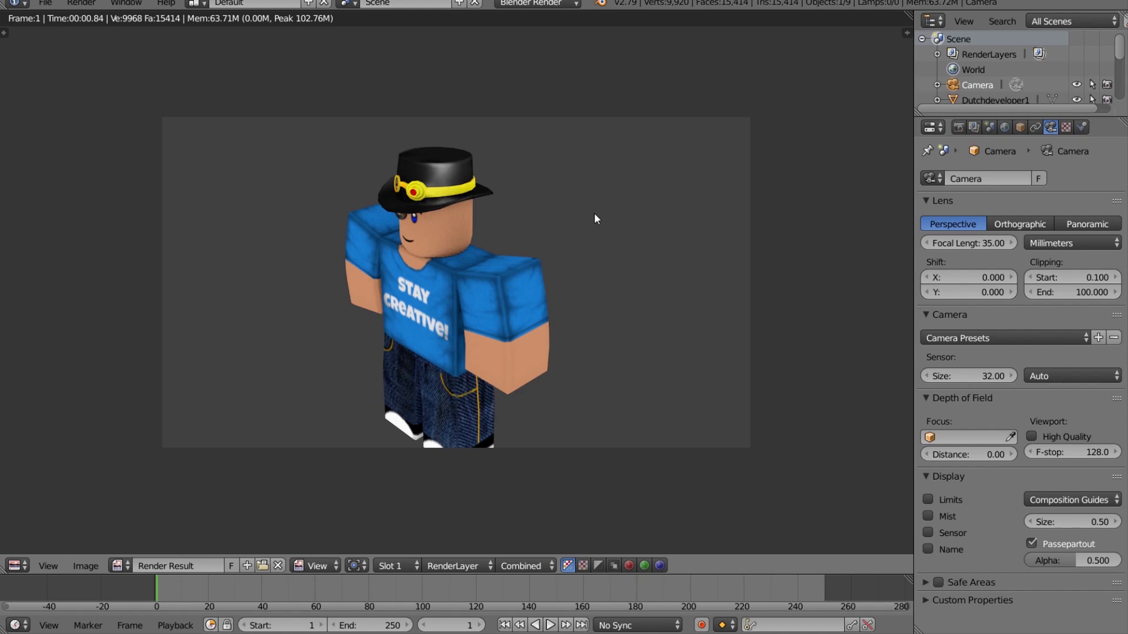
key(Escape)
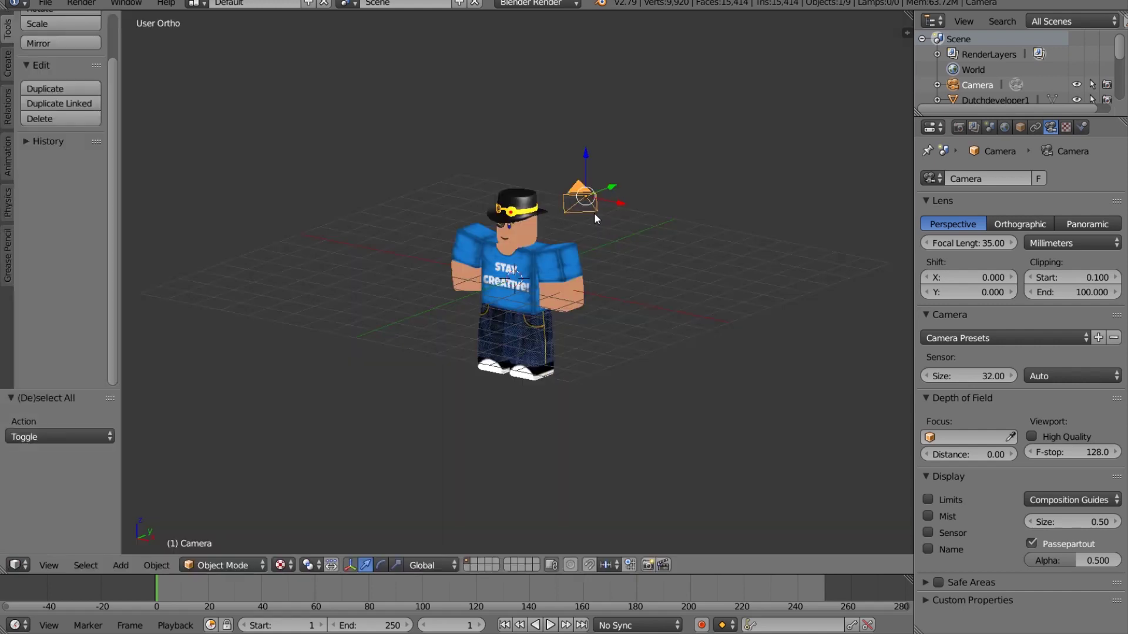
Box-select all the avatar's parts and switch to Top Ortho view
right_click(490, 279)
key(g)
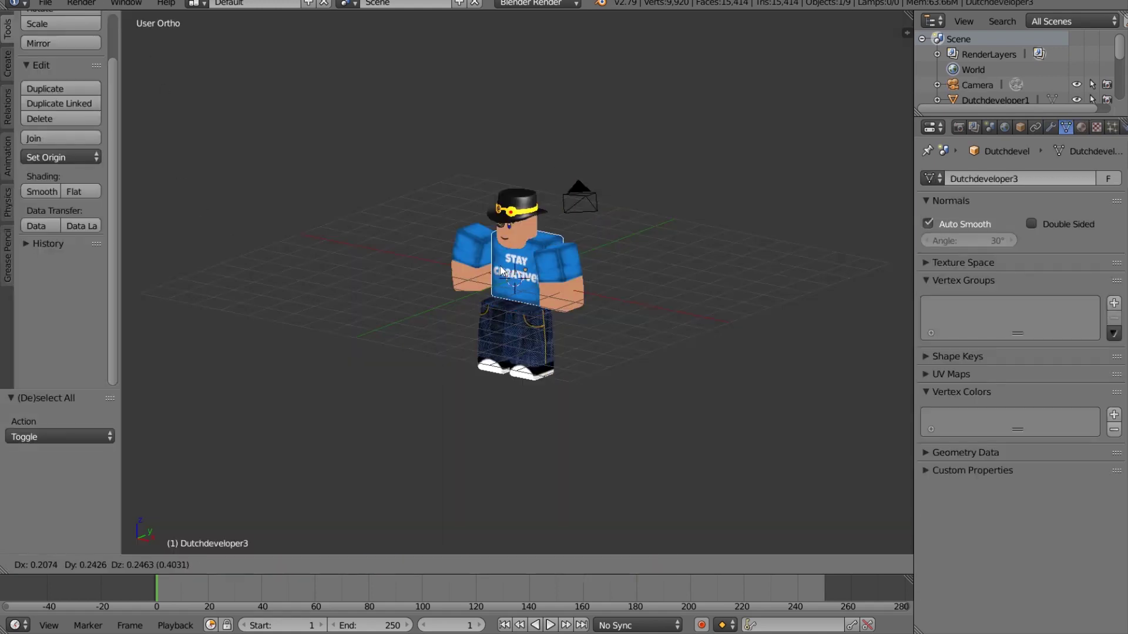
right_click(501, 271)
middle_drag(660, 267, 668, 289)
key(b)
drag(352, 203, 710, 377)
key(KP_7)
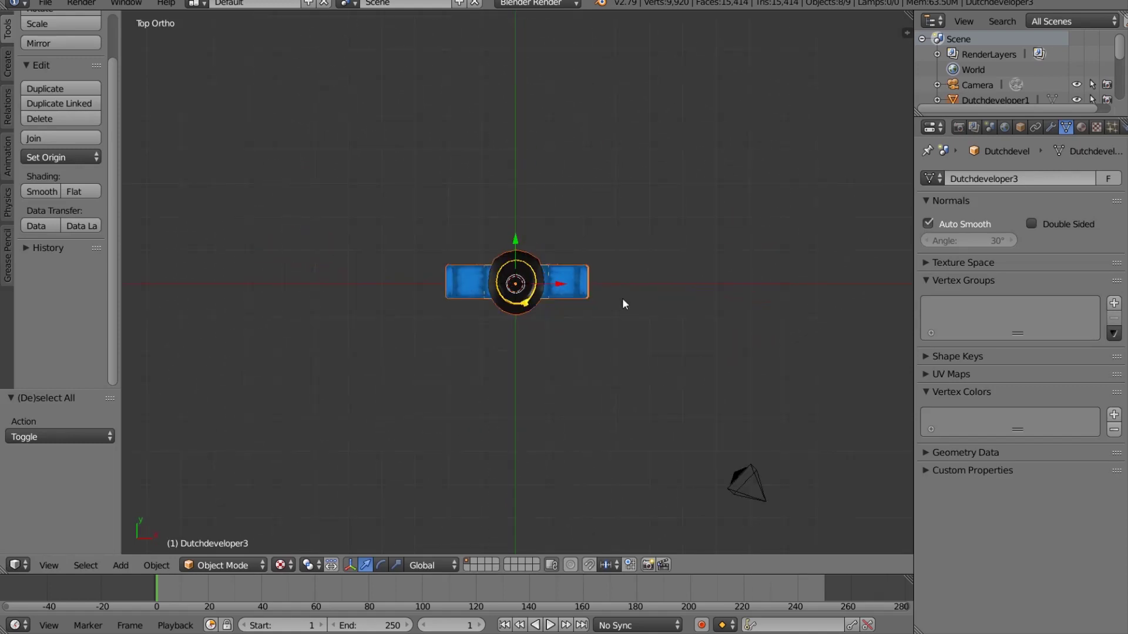
Rotate the avatar about 46° around its vertical axis and render it again
key(r)
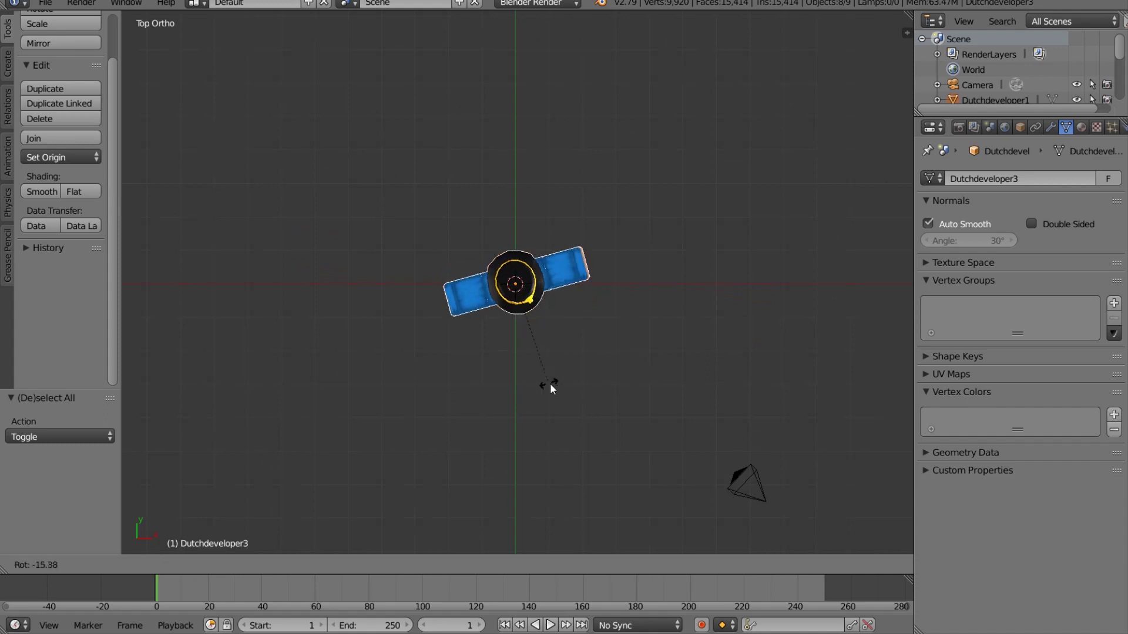
click(662, 411)
key(a)
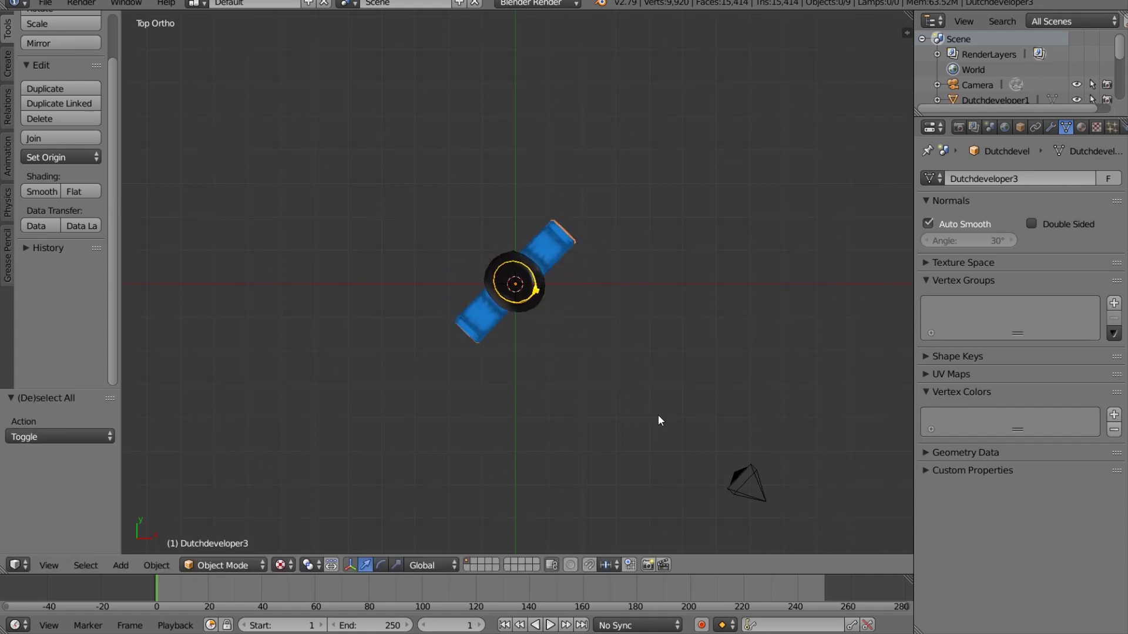
key(F12)
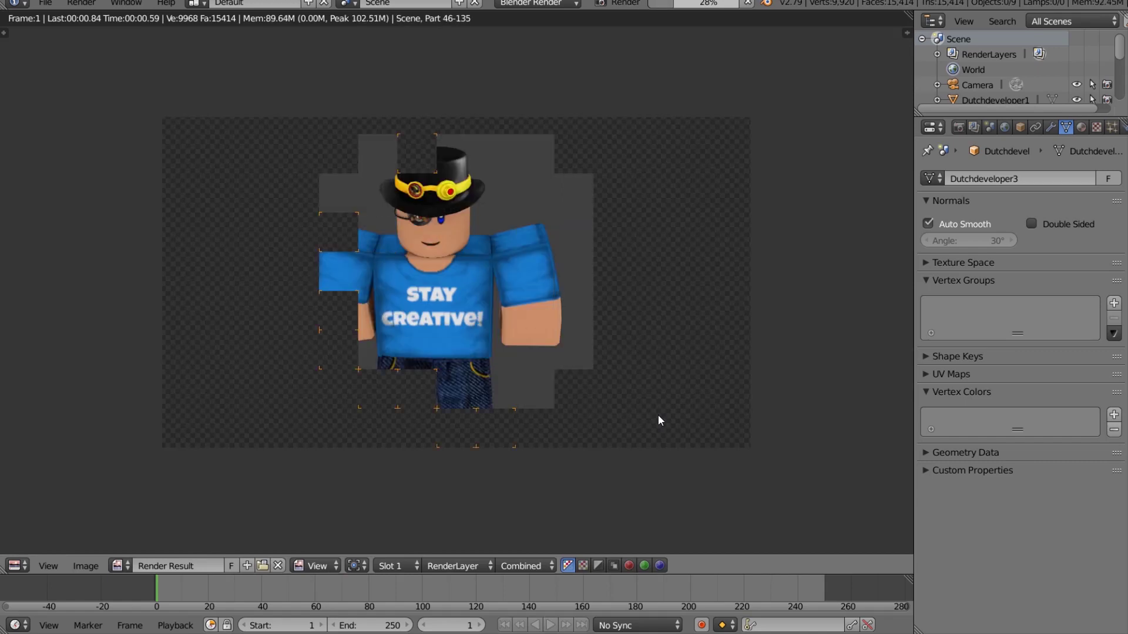
Box-select all of the avatar's parts and tilt the avatar about -4.29°
key(Escape)
middle_drag(577, 438, 643, 298)
key(a)
key(a)
key(b)
drag(452, 174, 659, 453)
key(r)
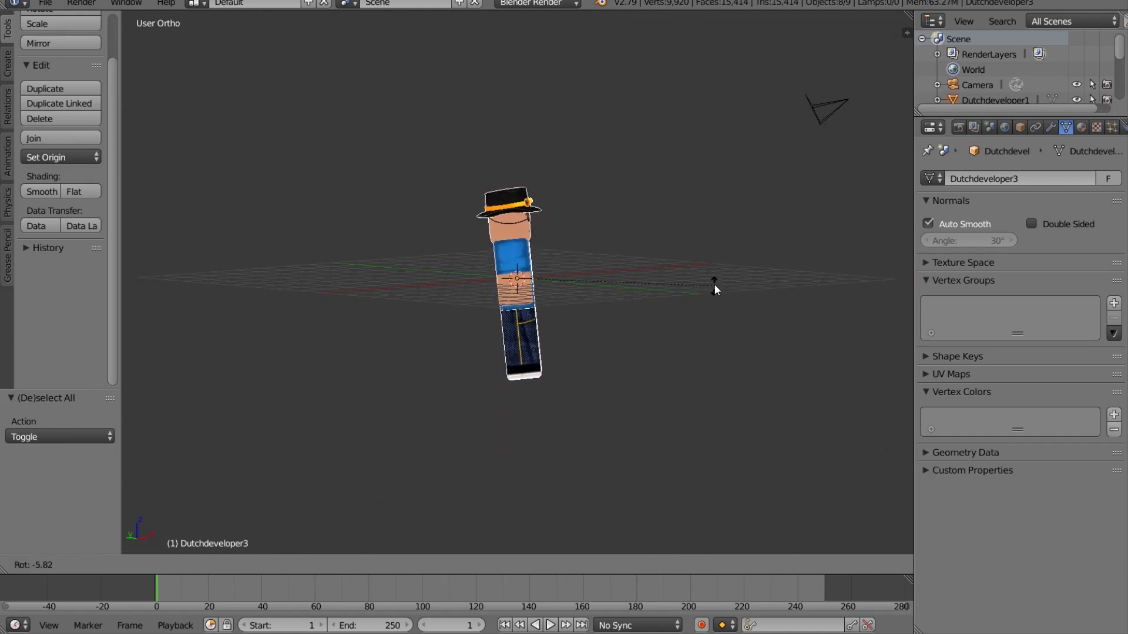
key(Escape)
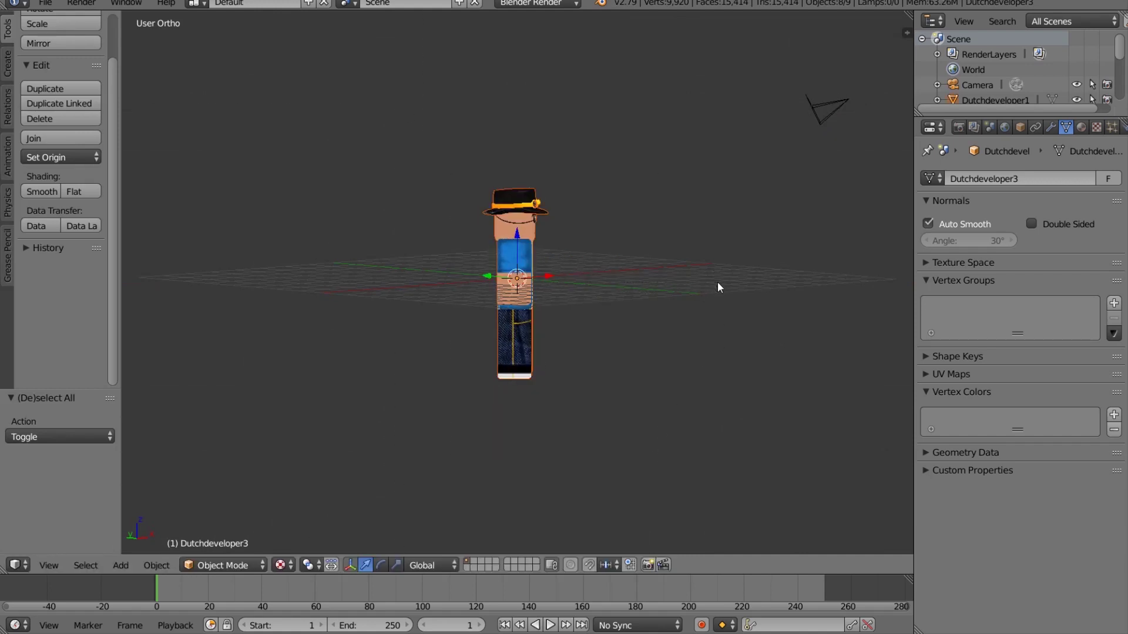
key(r)
click(721, 264)
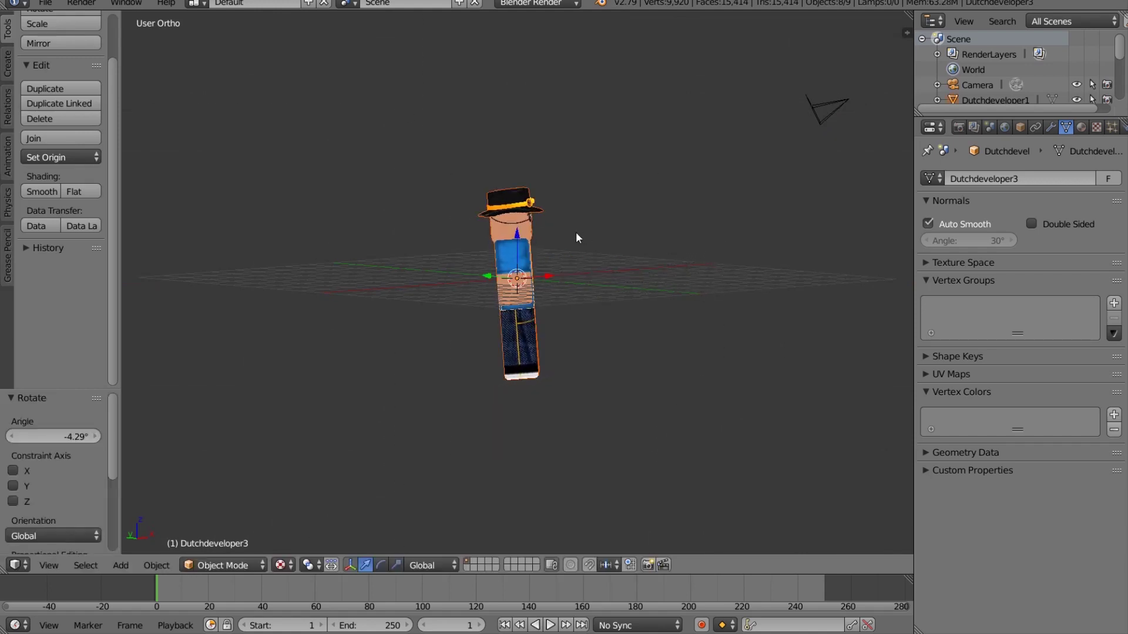
Shift the avatar along Z and check its framing with test renders
drag(520, 243, 528, 173)
key(F12)
key(Escape)
drag(506, 146, 514, 208)
key(F12)
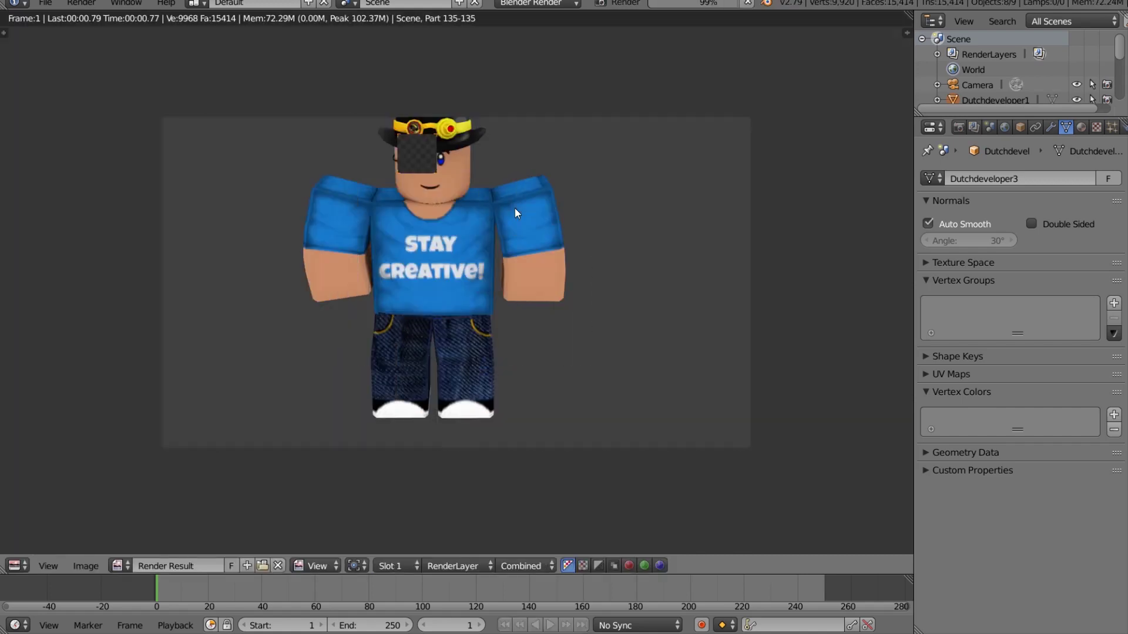
key(Escape)
Lower the avatar a further 0.184 until it fits the render frame, then deselect it
drag(513, 211, 514, 222)
key(F12)
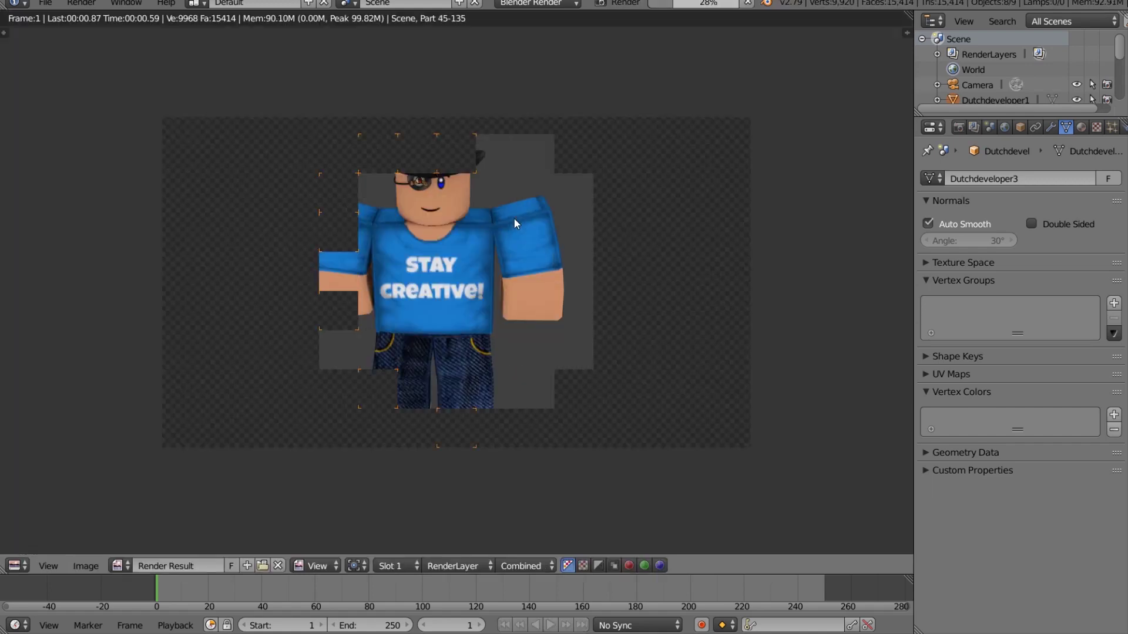
key(Escape)
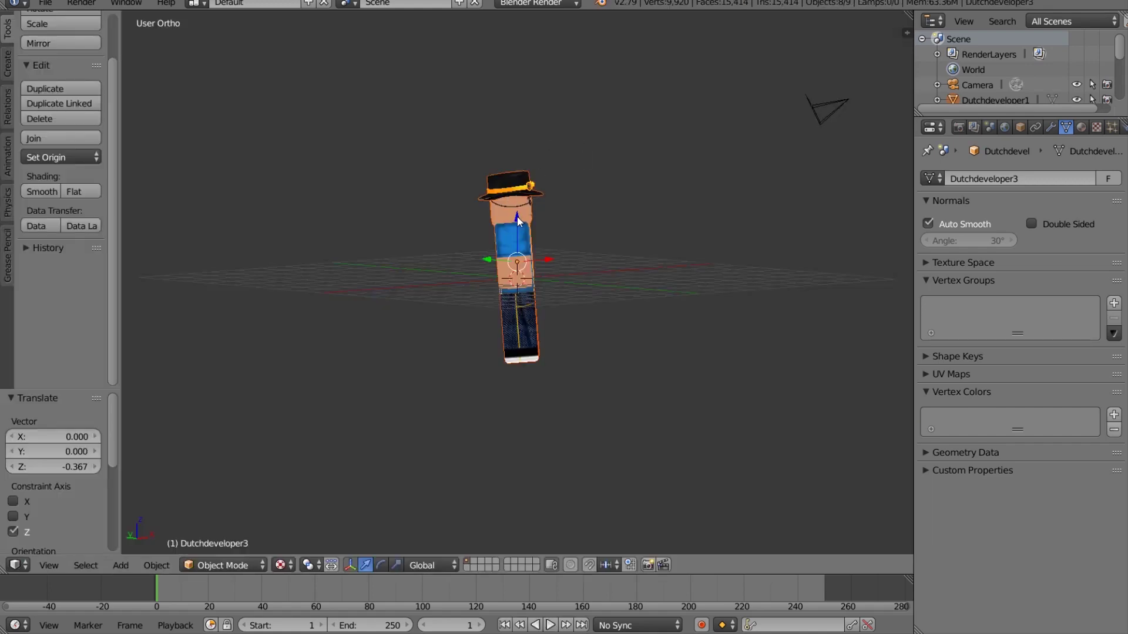
drag(517, 216, 517, 223)
key(F12)
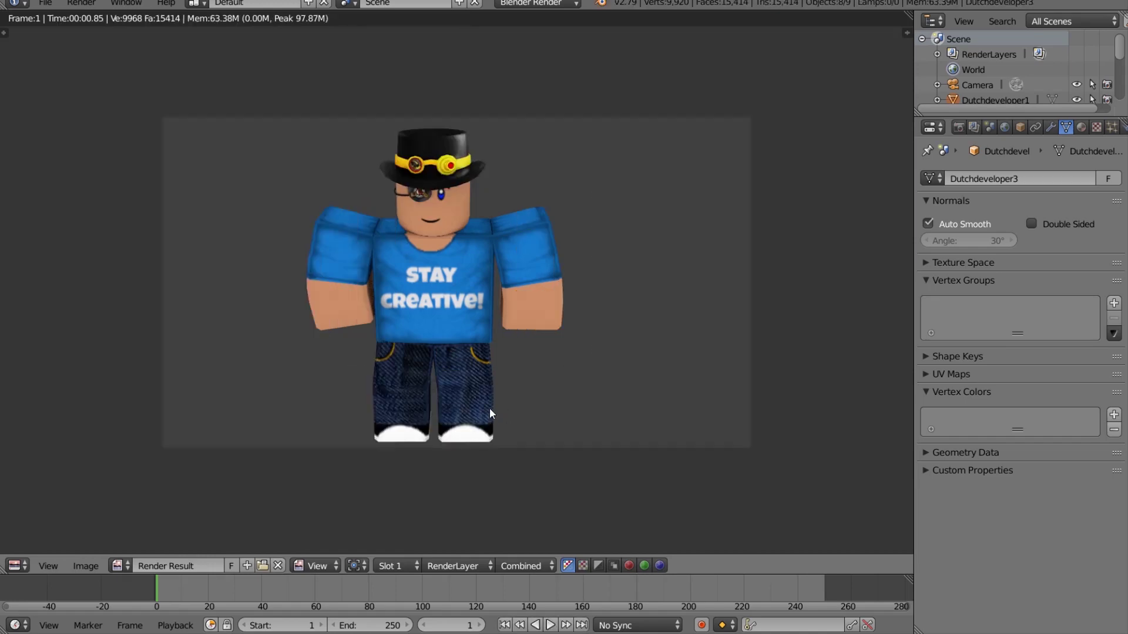
key(Escape)
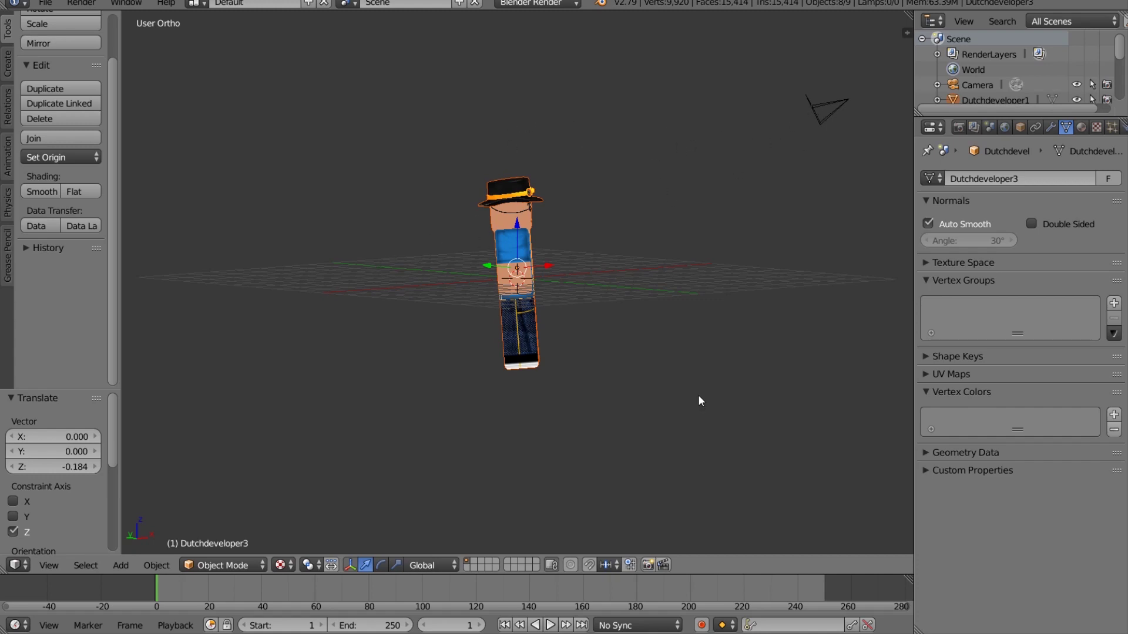
key(a)
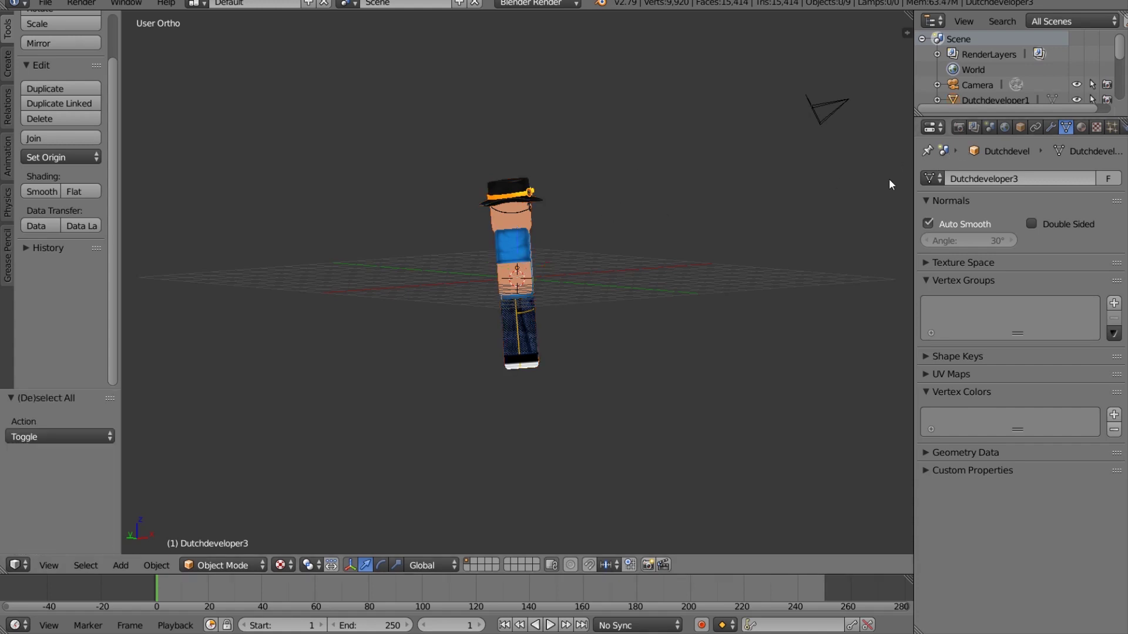
Set render resolution to 100% and anti-aliasing to 16 samples
click(959, 126)
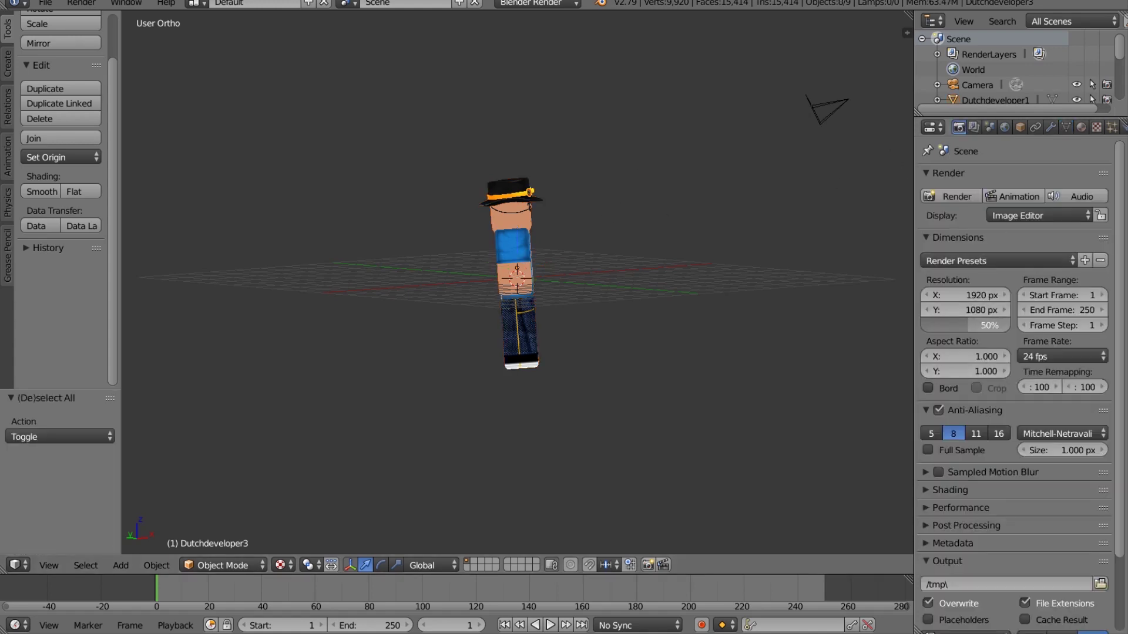
drag(969, 325, 1009, 325)
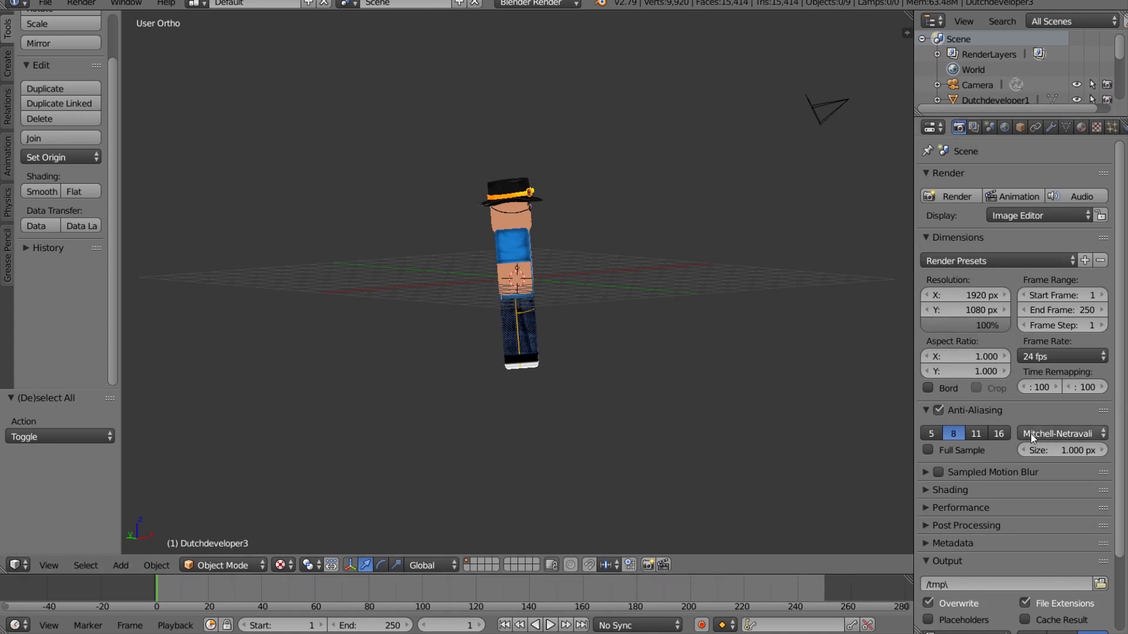
click(999, 434)
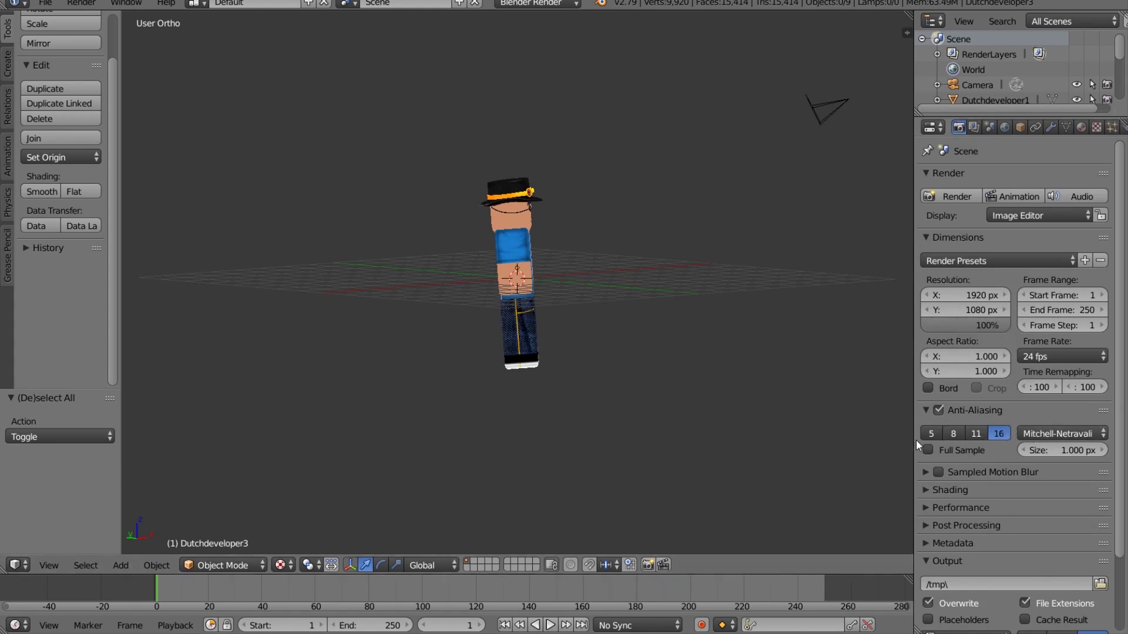
Set Shading Alpha to Transparent and render the final image with F12
scroll(1001, 454, down, 5)
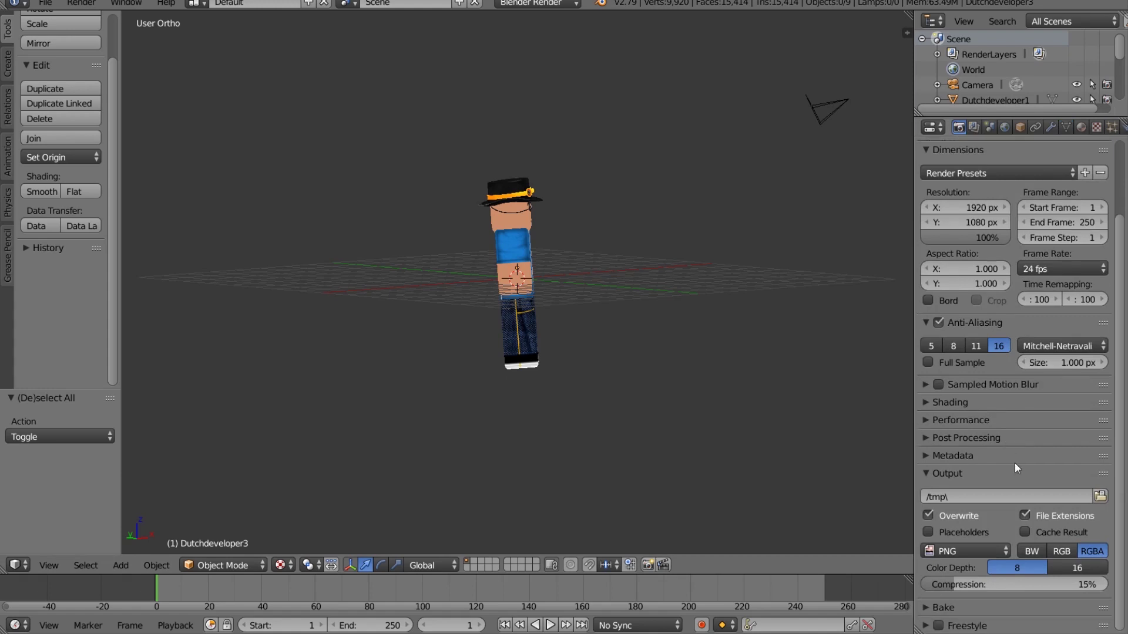
click(939, 400)
click(1079, 444)
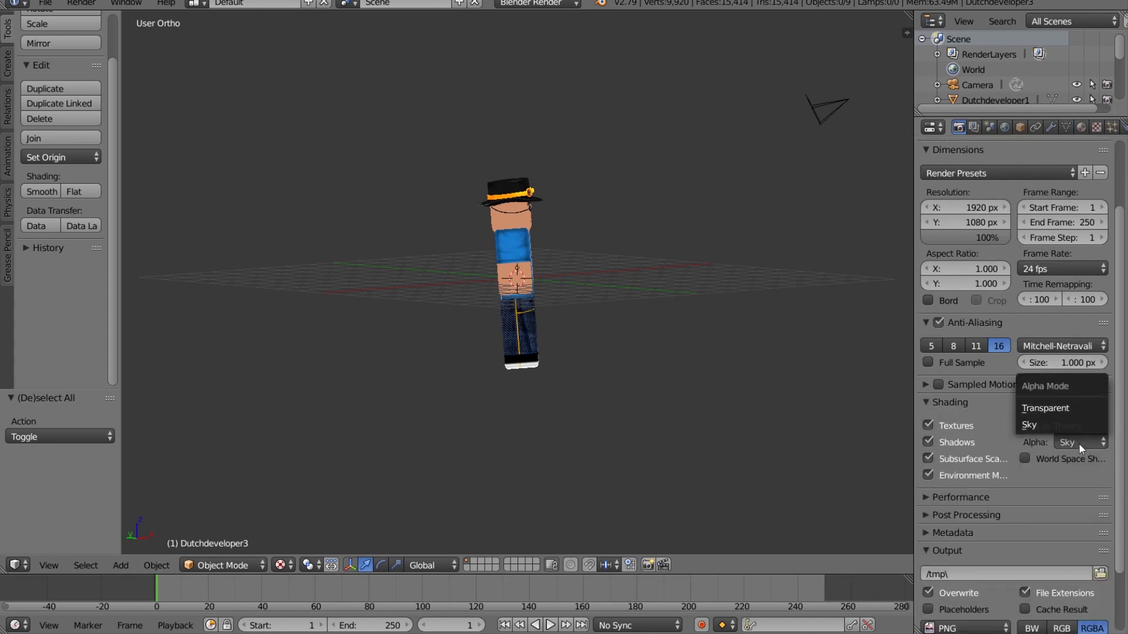
click(1056, 412)
key(F12)
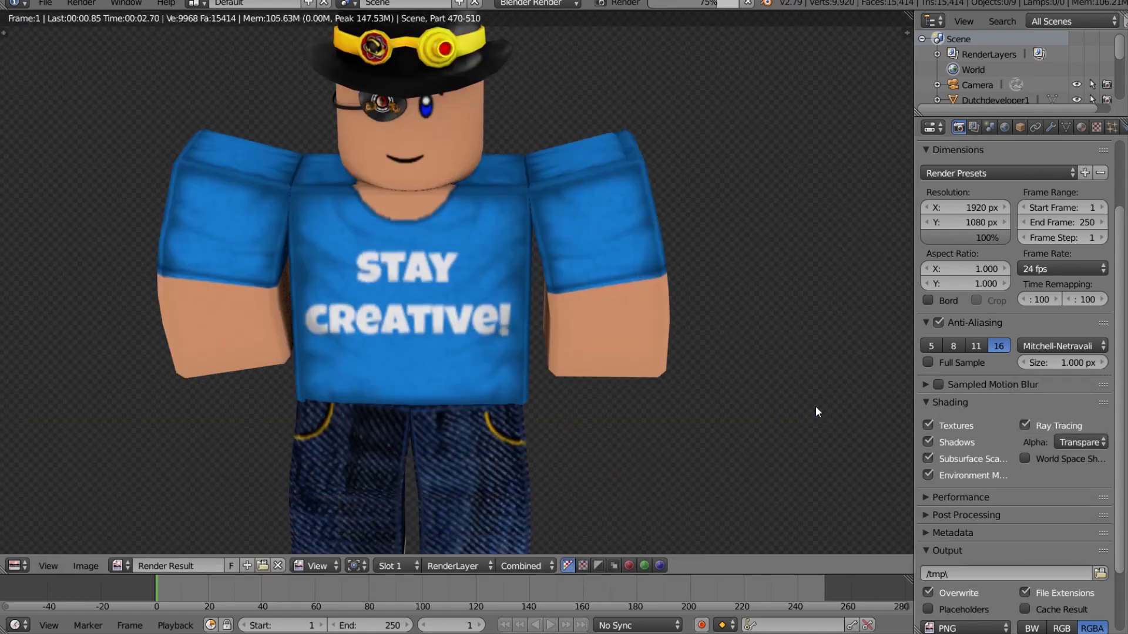
scroll(815, 406, down, 2)
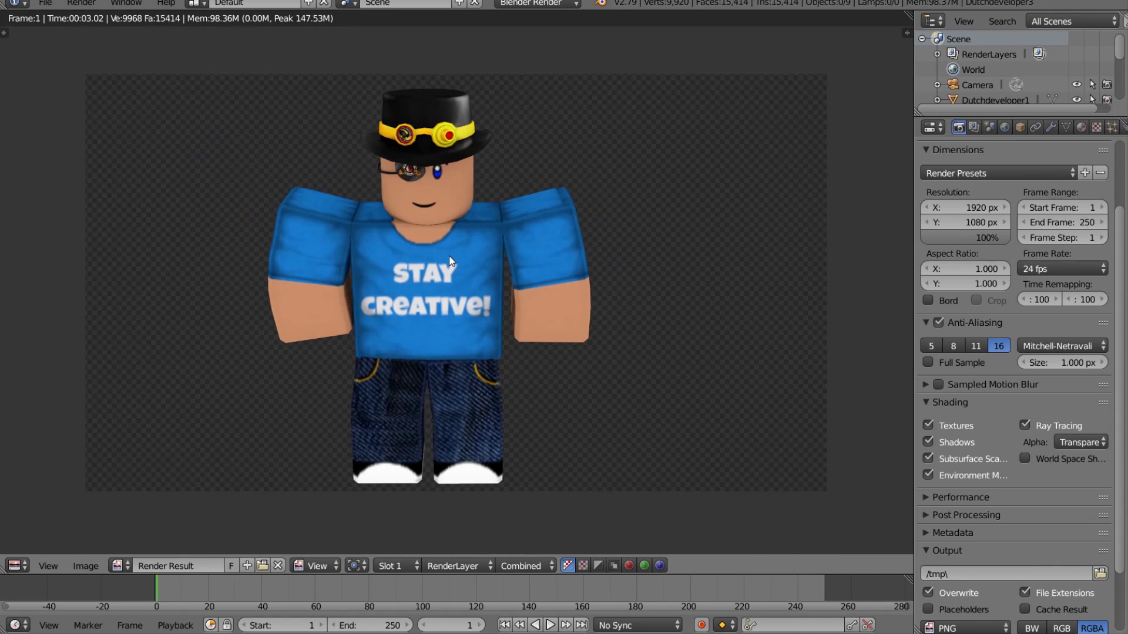
Browse to E:\Video's\how to make a easy render in blender\Files in the save dialog
key(F3)
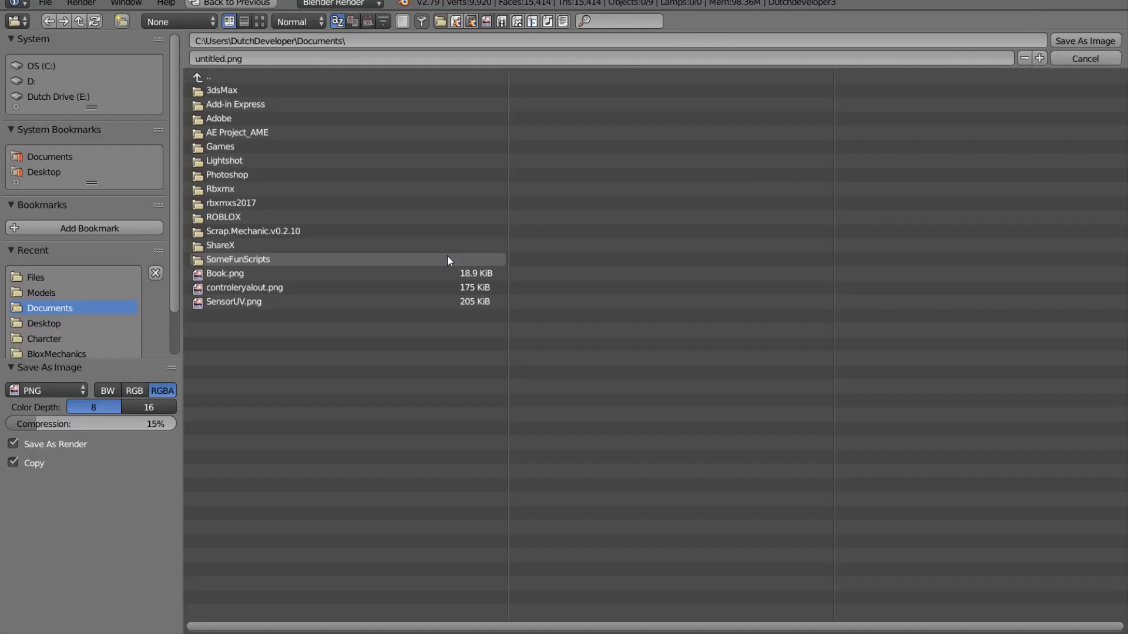
click(47, 71)
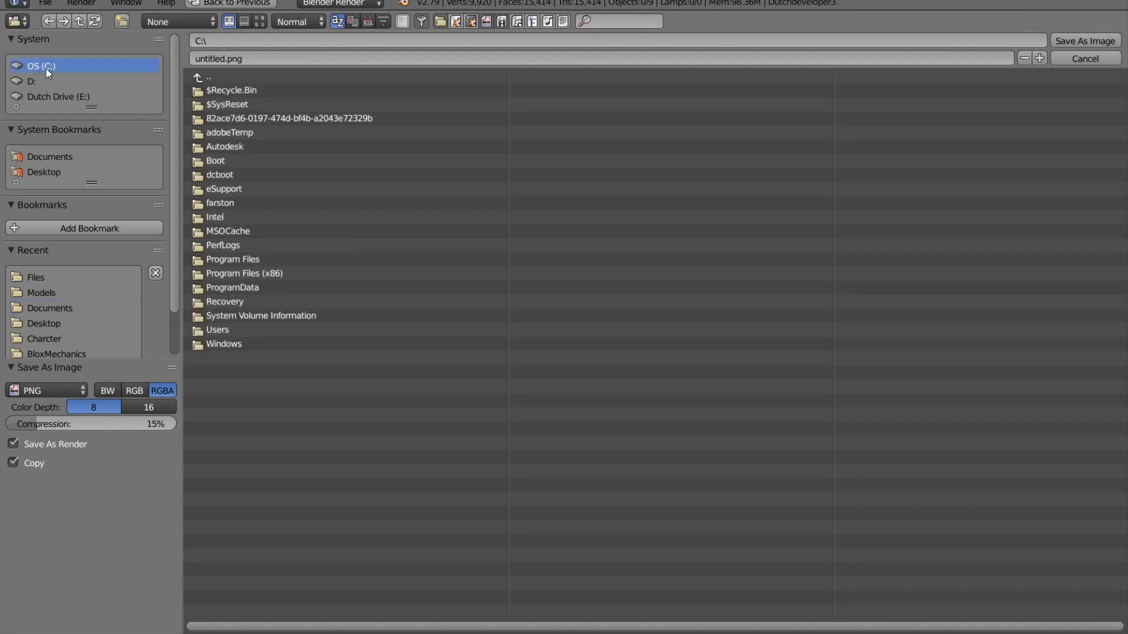
click(35, 96)
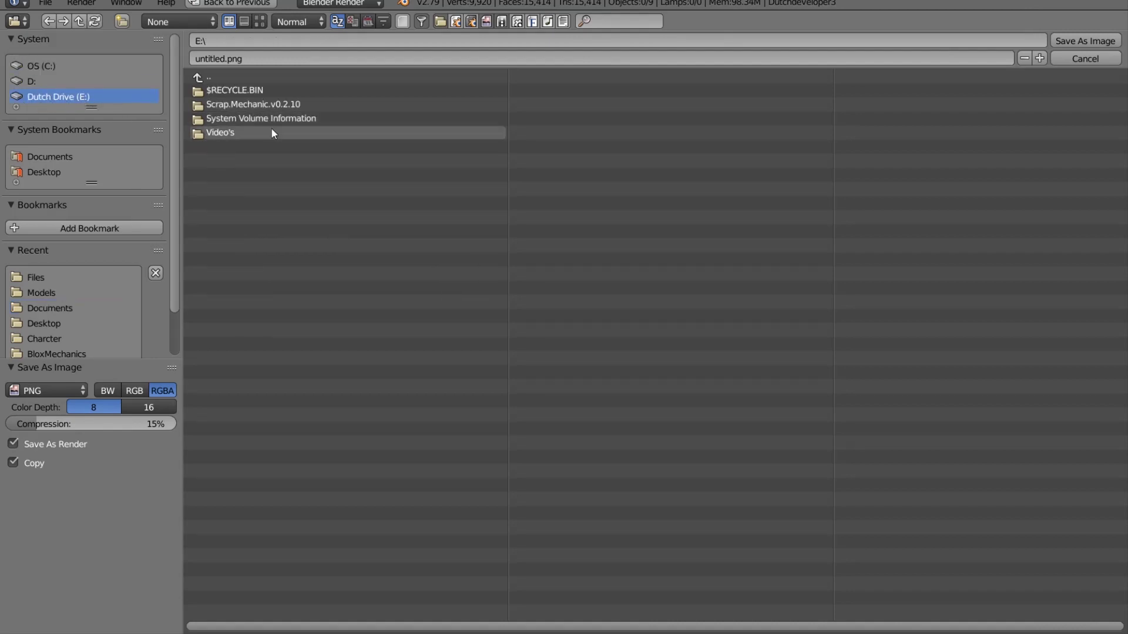
click(213, 133)
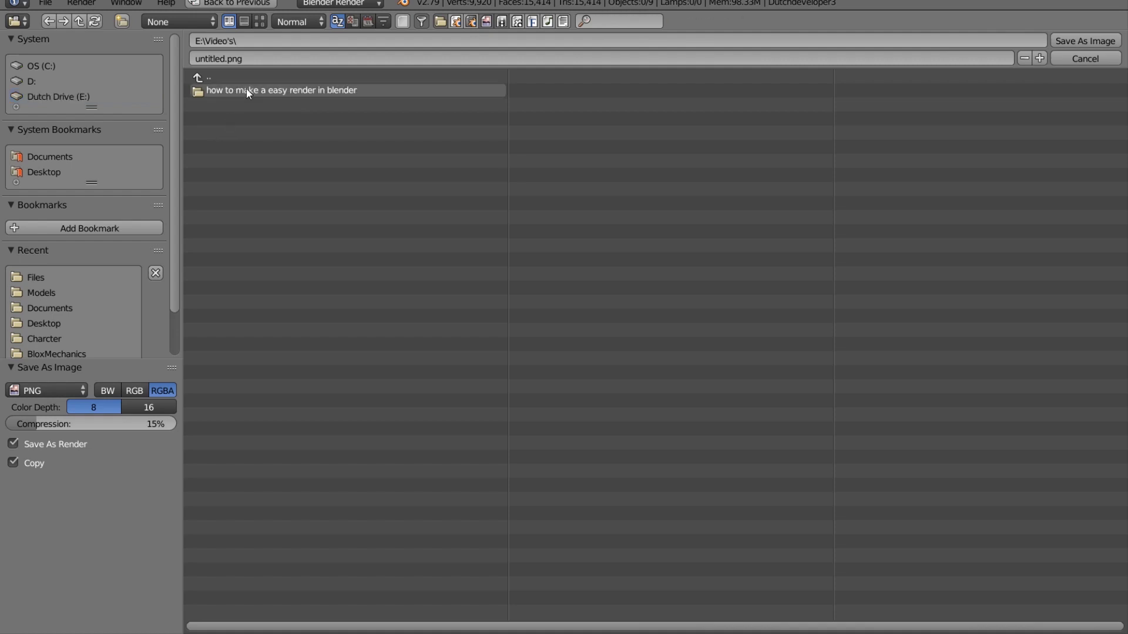
click(245, 90)
click(244, 91)
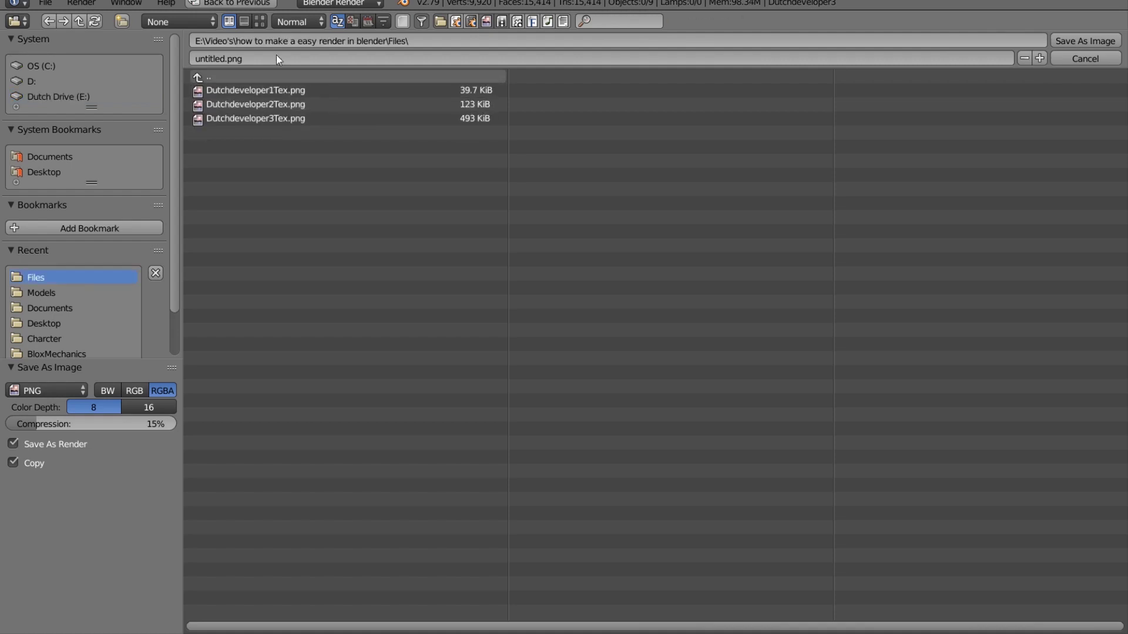
Save the render as the image 'Rendered Character'
click(220, 59)
text(Rew)
key(BackSpace)
text(ndered Character)
click(1087, 40)
click(1087, 40)
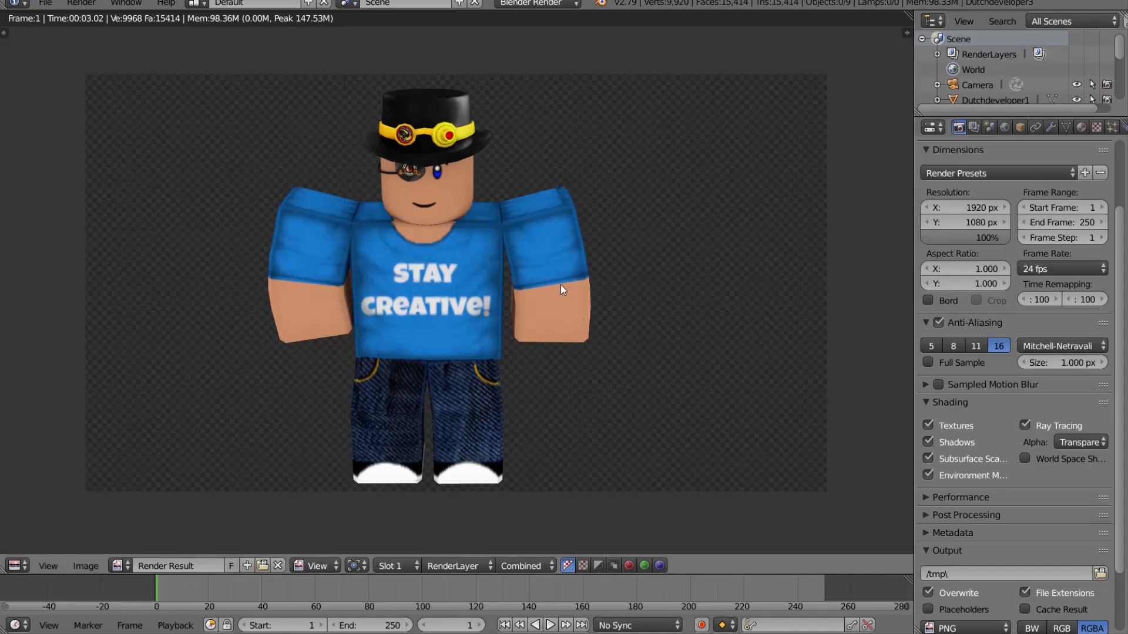
Leave the Render Result and zoom in on a front view of the avatar
key(Escape)
middle_drag(561, 284, 675, 178)
scroll(562, 111, up, 3)
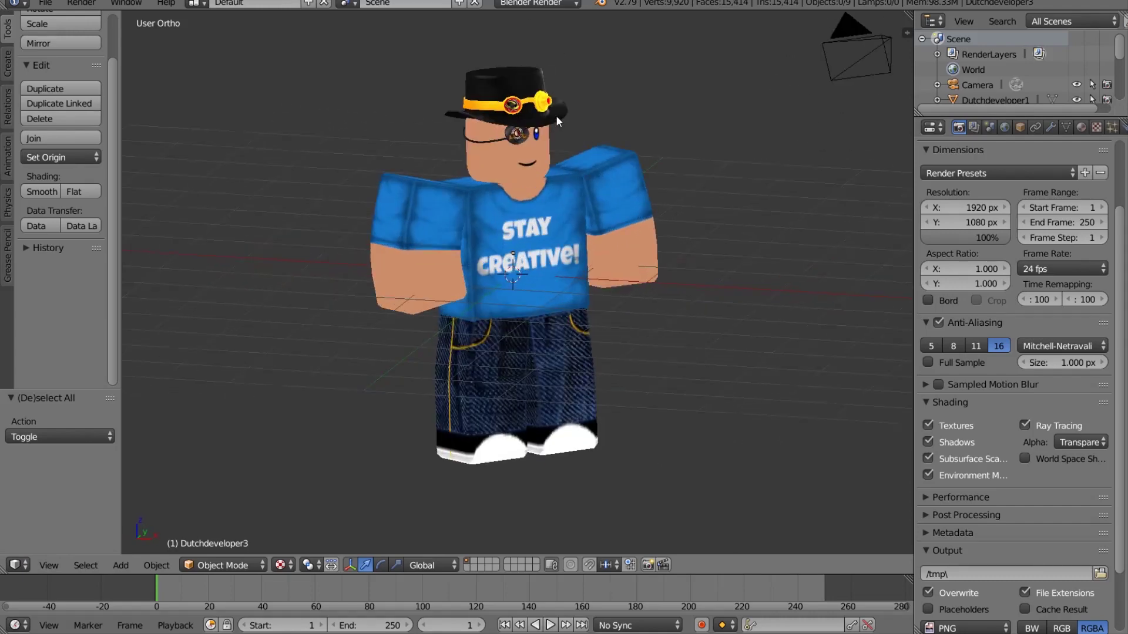
scroll(593, 94, down, 3)
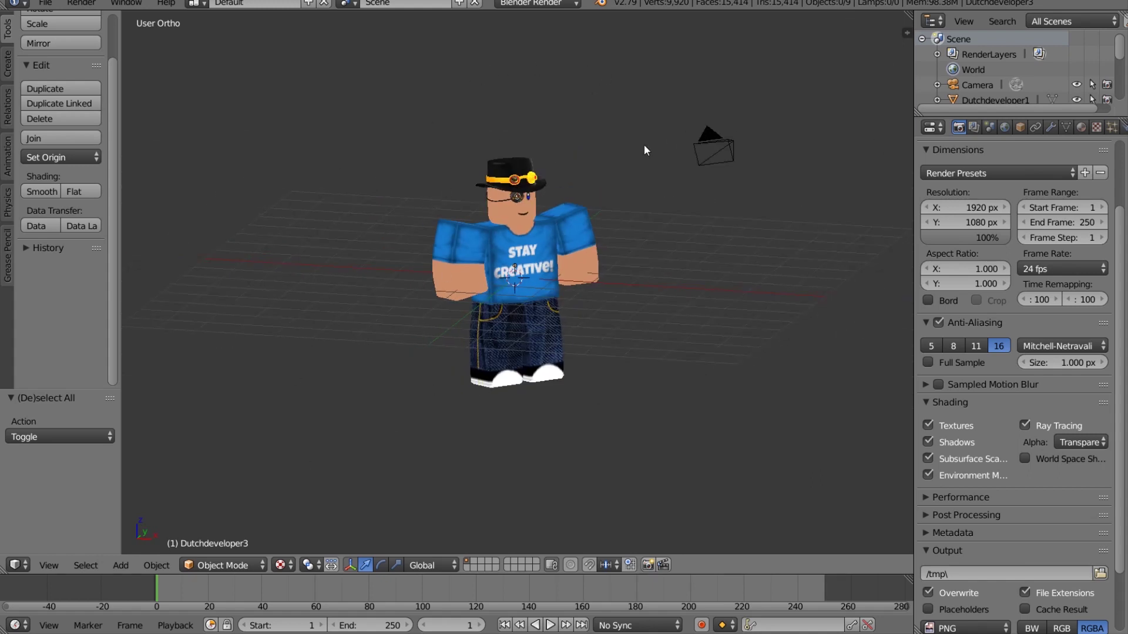
scroll(681, 376, up, 3)
scroll(640, 294, down, 4)
scroll(600, 229, up, 3)
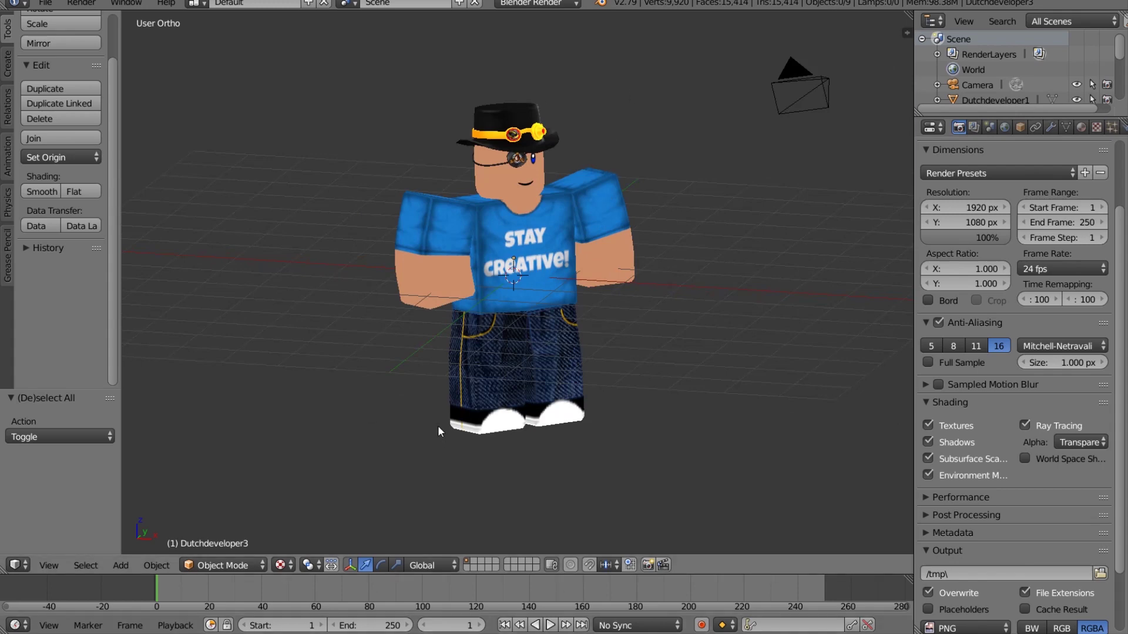
scroll(564, 355, up, 3)
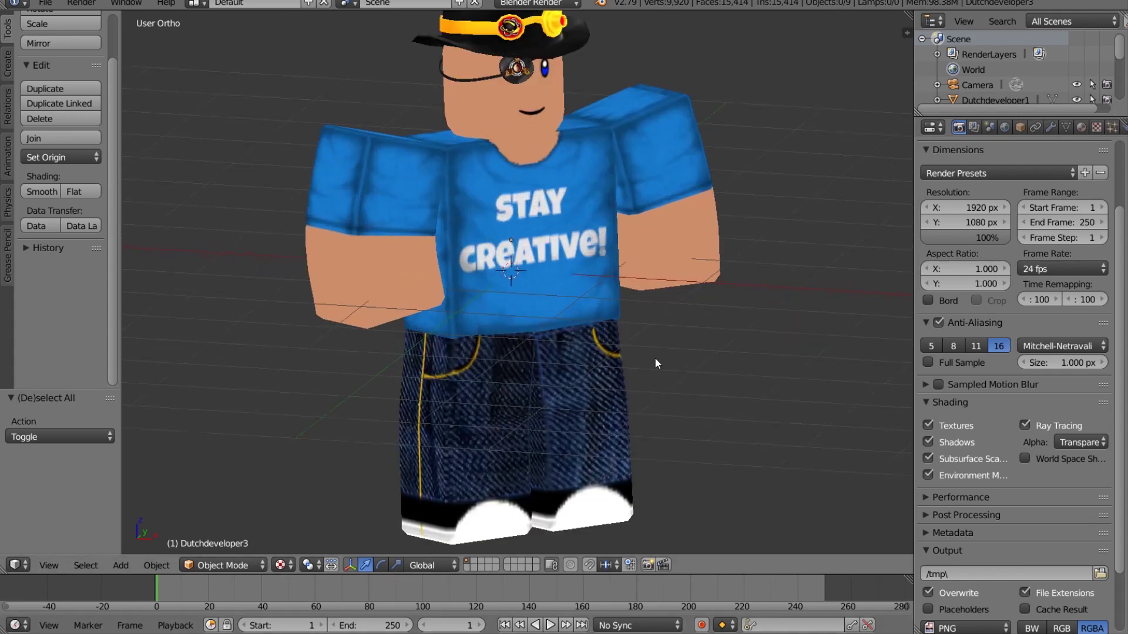
Orbit the avatar to inspect it from both sides and return to the front
middle_drag(654, 357, 682, 335)
scroll(697, 361, down, 3)
scroll(682, 334, up, 4)
scroll(700, 368, down, 4)
middle_drag(698, 373, 688, 395)
scroll(638, 411, up, 3)
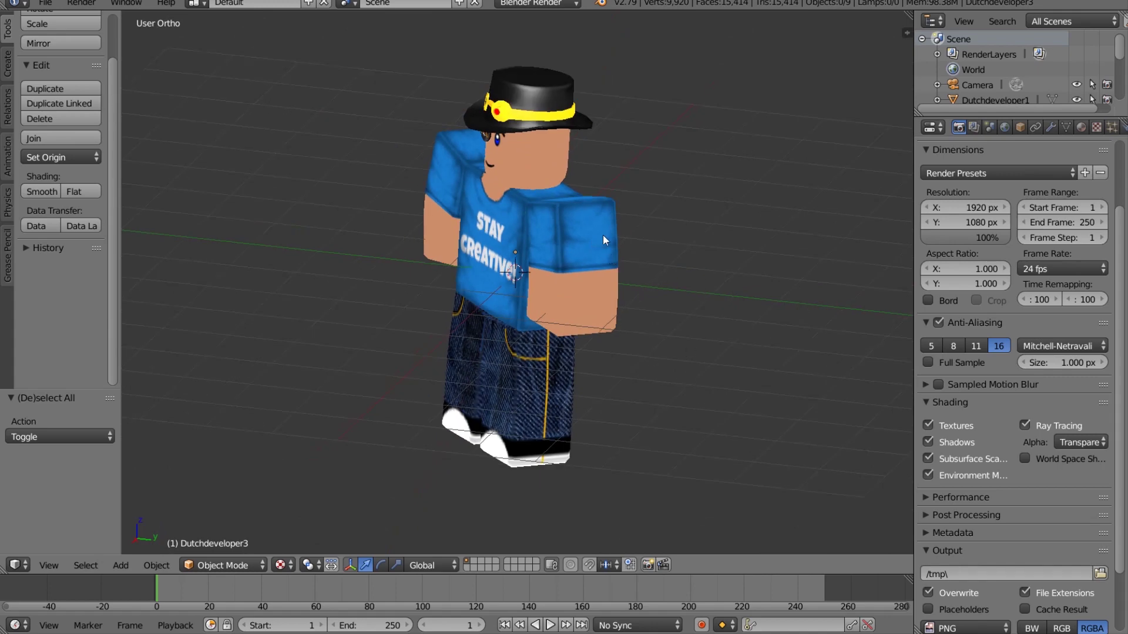
middle_drag(680, 362, 821, 362)
scroll(790, 350, down, 1)
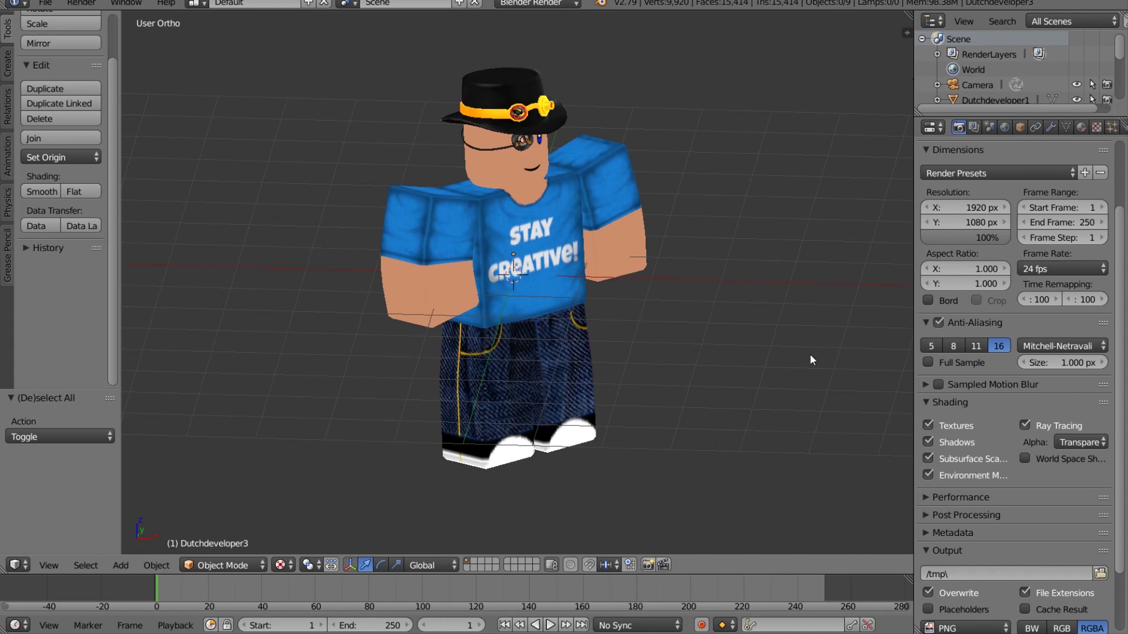
middle_drag(762, 219, 742, 222)
middle_drag(715, 324, 715, 308)
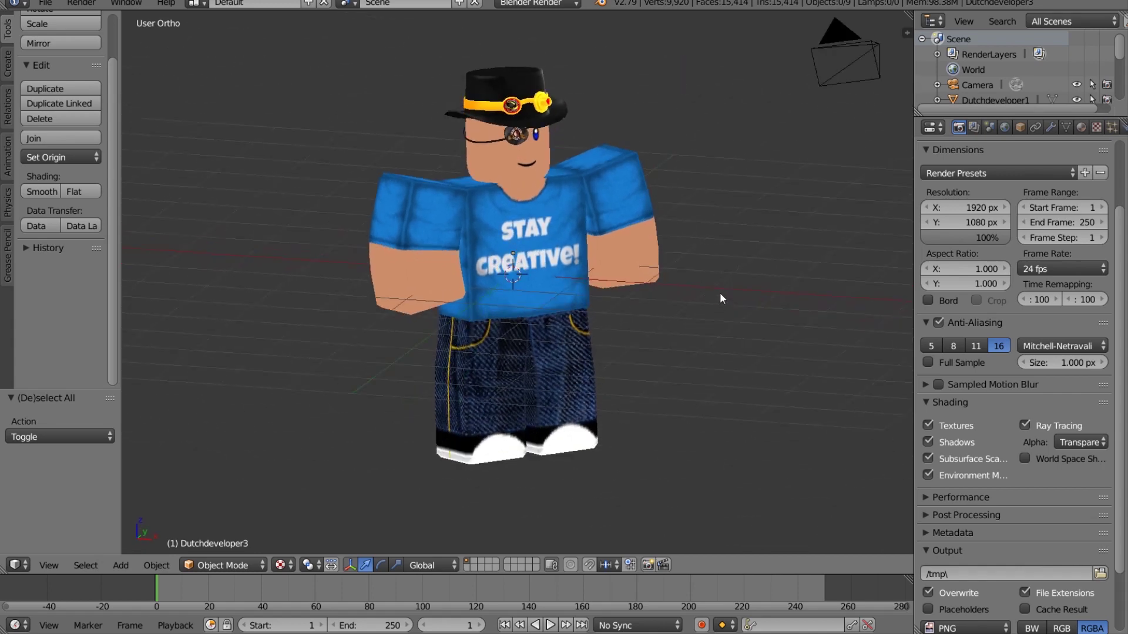